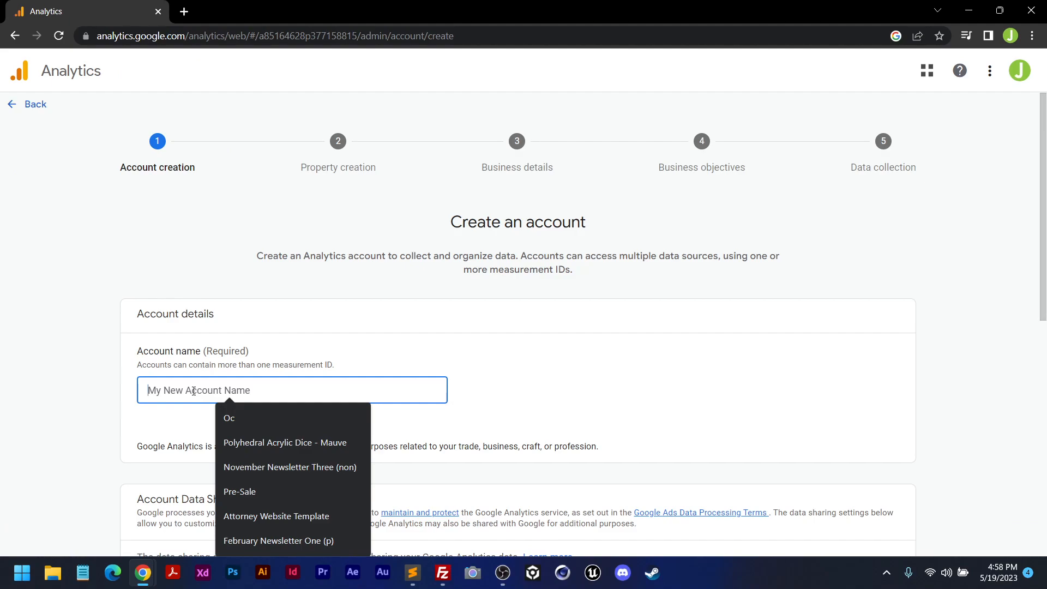
# - Name the new Analytics account "Flour That Dough"
pyautogui.write('All')
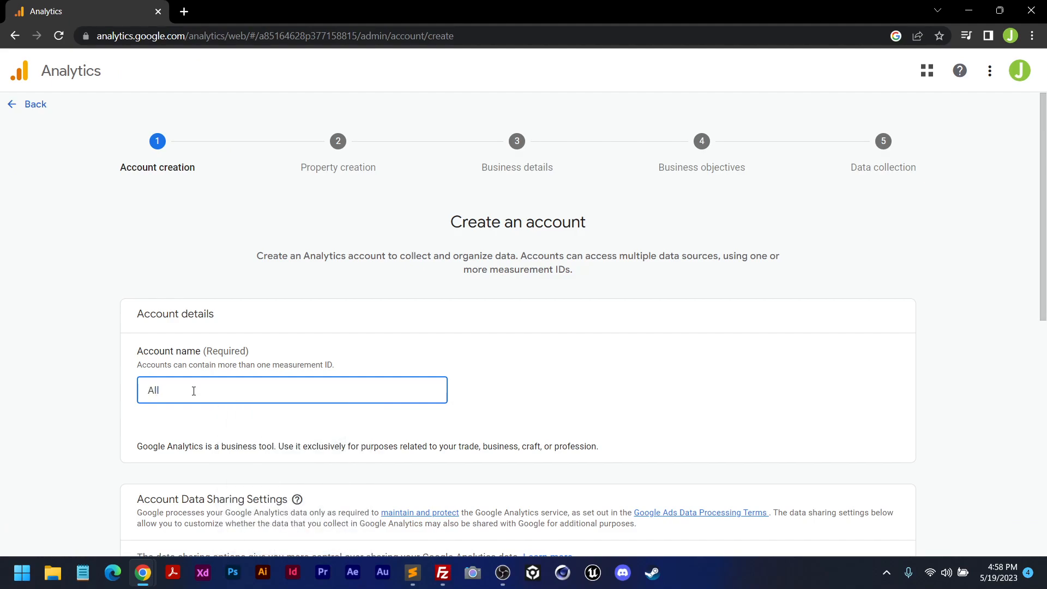
pyautogui.press('BackSpace')
pyautogui.press('BackSpace')
pyautogui.write('Flour Th')
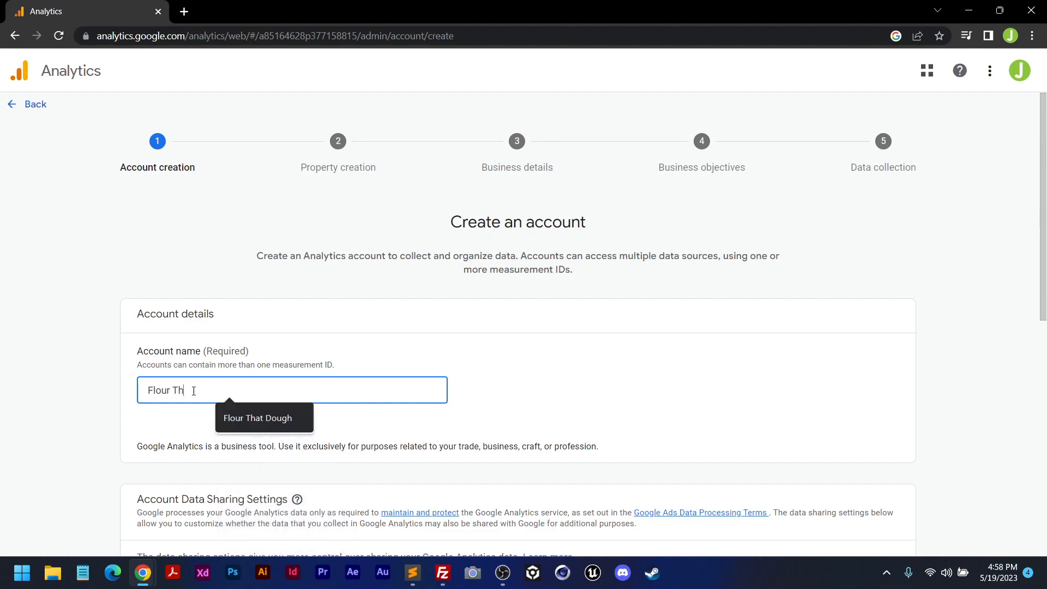
pyautogui.write('at Dough')
pyautogui.click(538, 380)
# - Disable data sharing for modeling contributions & business insights, technical support and account specialists, and continue to property creation
pyautogui.scroll(-5, 538, 381)
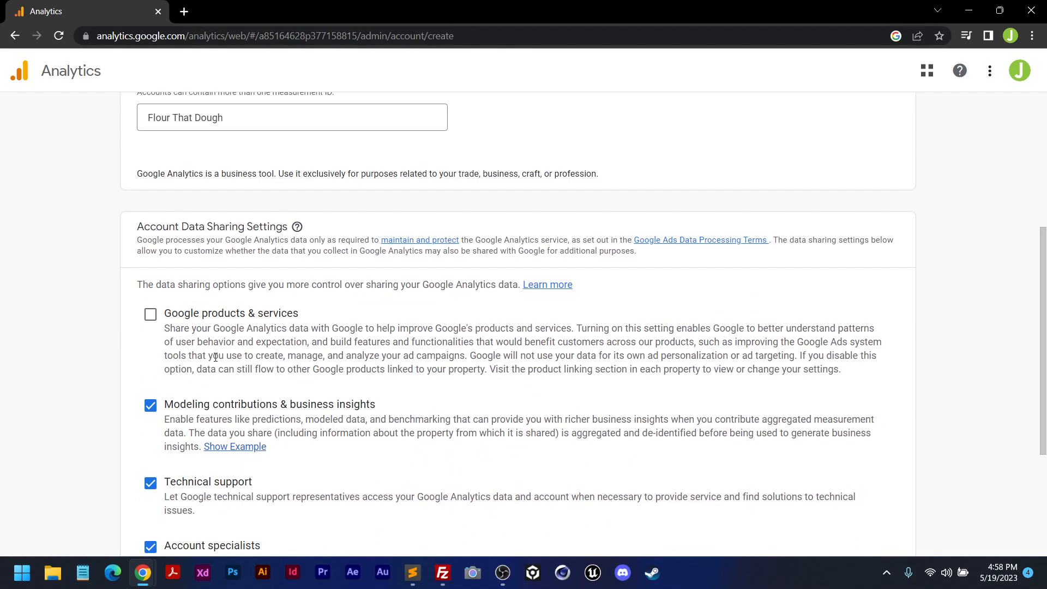
pyautogui.scroll(-2, 250, 346)
pyautogui.scroll(1, 289, 256)
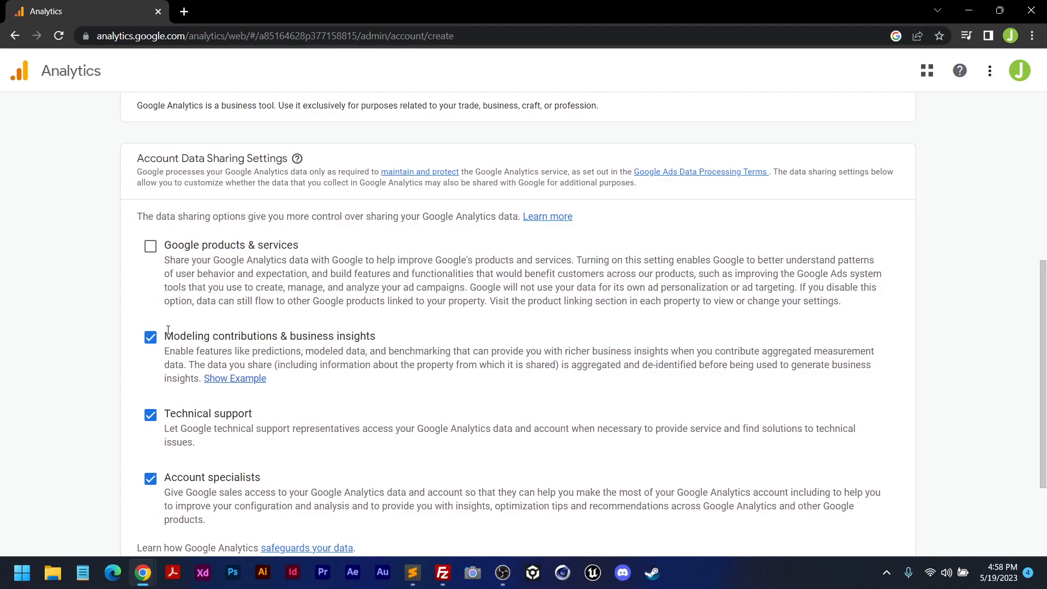
pyautogui.click(150, 337)
pyautogui.click(151, 415)
pyautogui.scroll(-2, 300, 299)
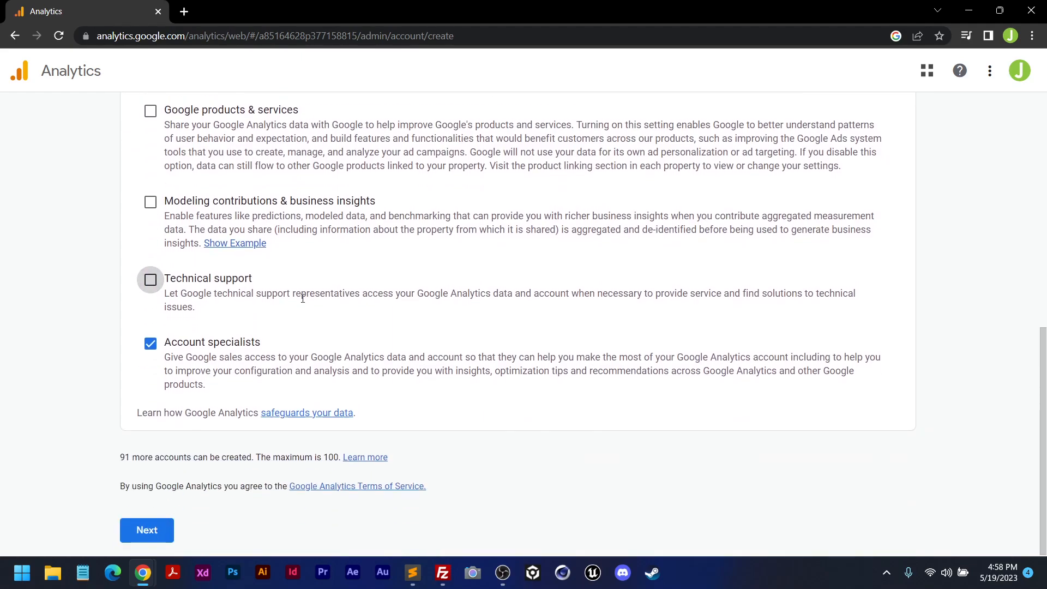
pyautogui.click(150, 343)
pyautogui.scroll(3, 275, 345)
pyautogui.scroll(-3, 276, 344)
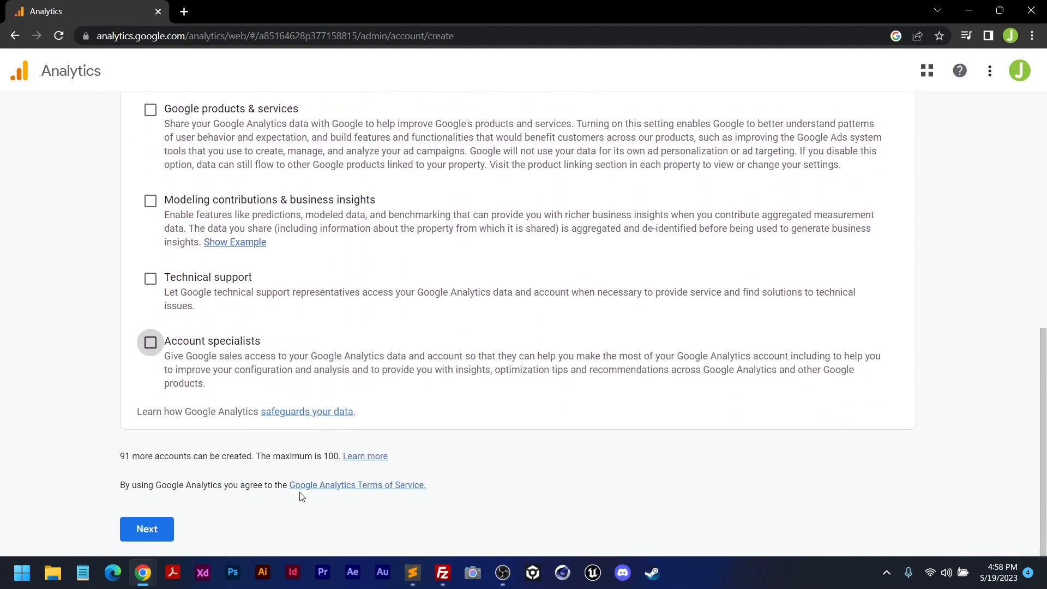
pyautogui.click(151, 537)
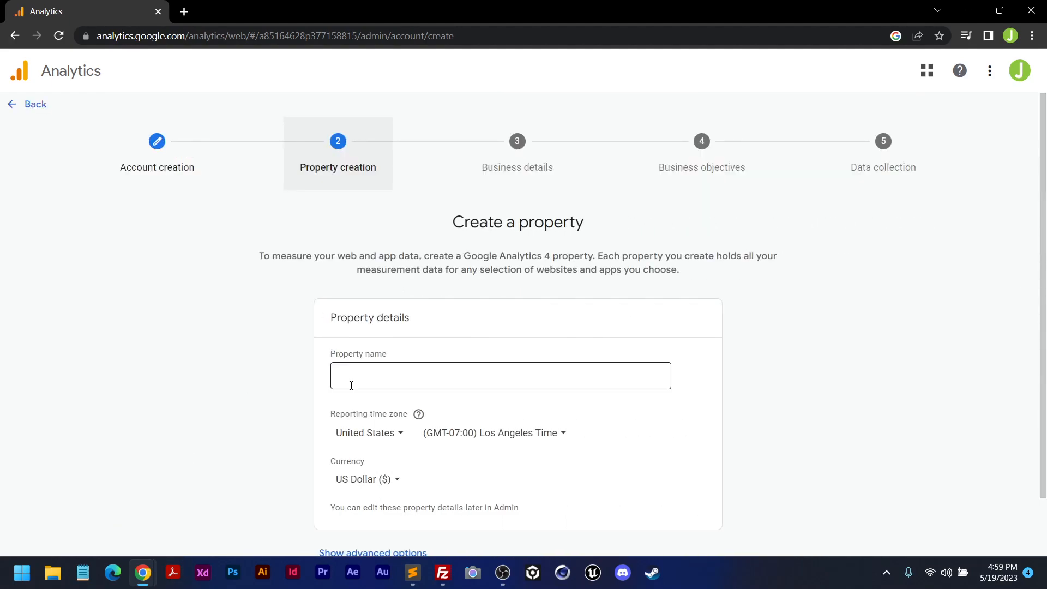
# - Name the property "Flour That Dough" and continue to the business details
pyautogui.scroll(-1, 352, 386)
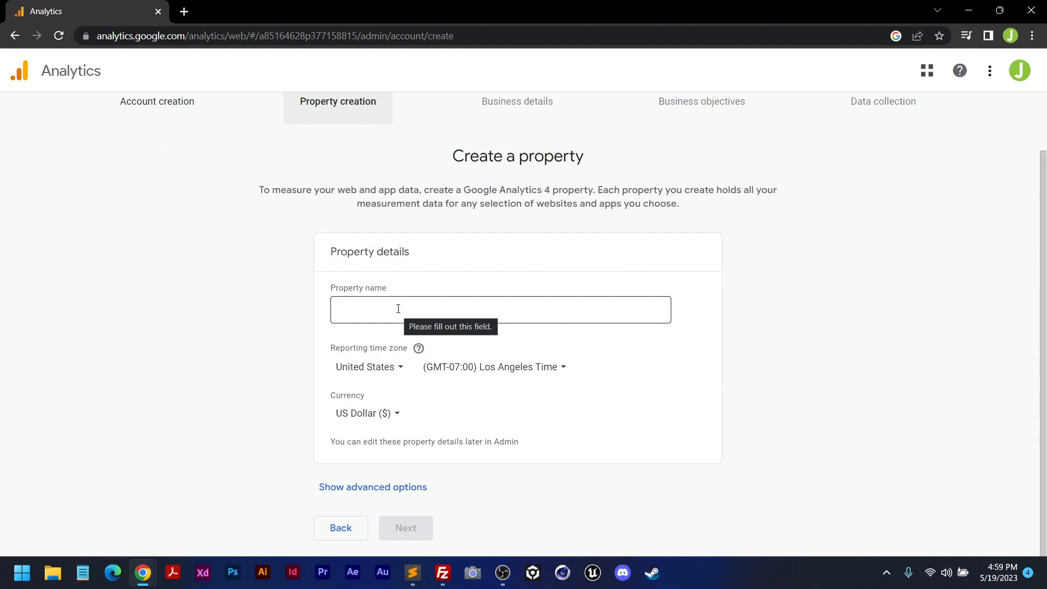
pyautogui.click(399, 309)
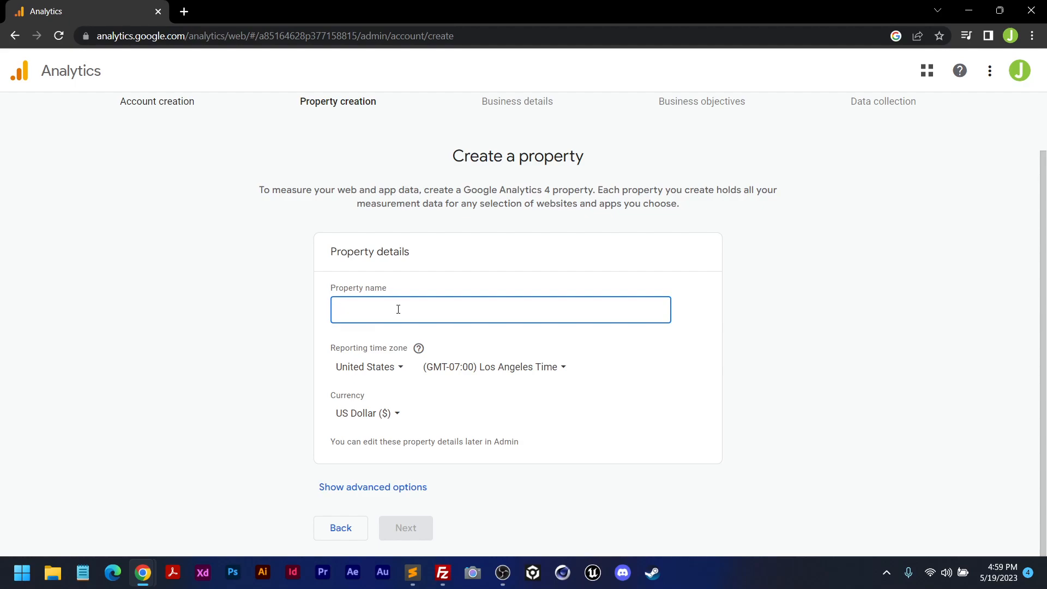
pyautogui.write('Flour That Dough')
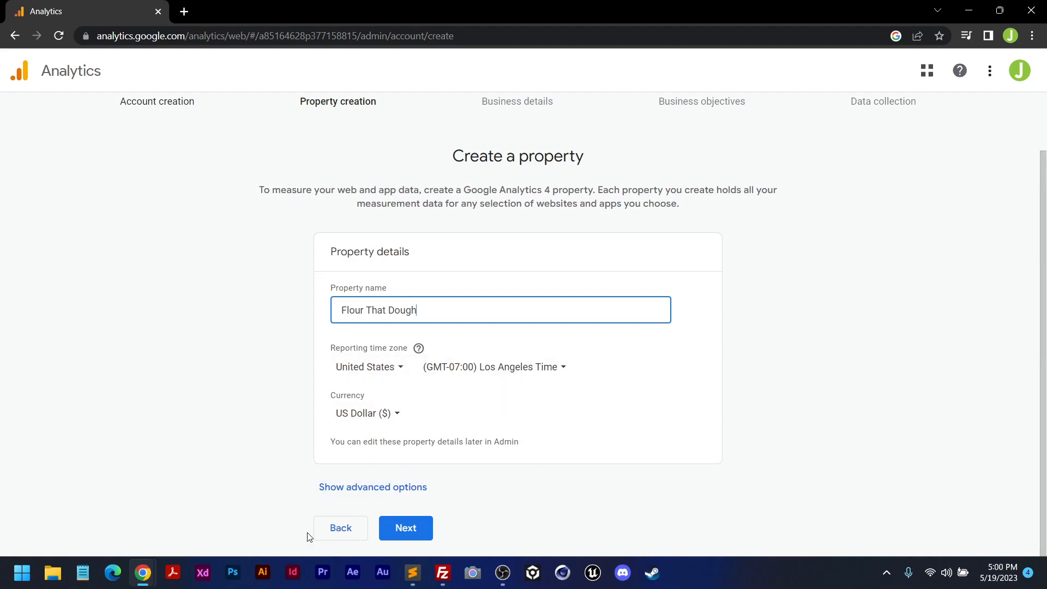
pyautogui.click(406, 529)
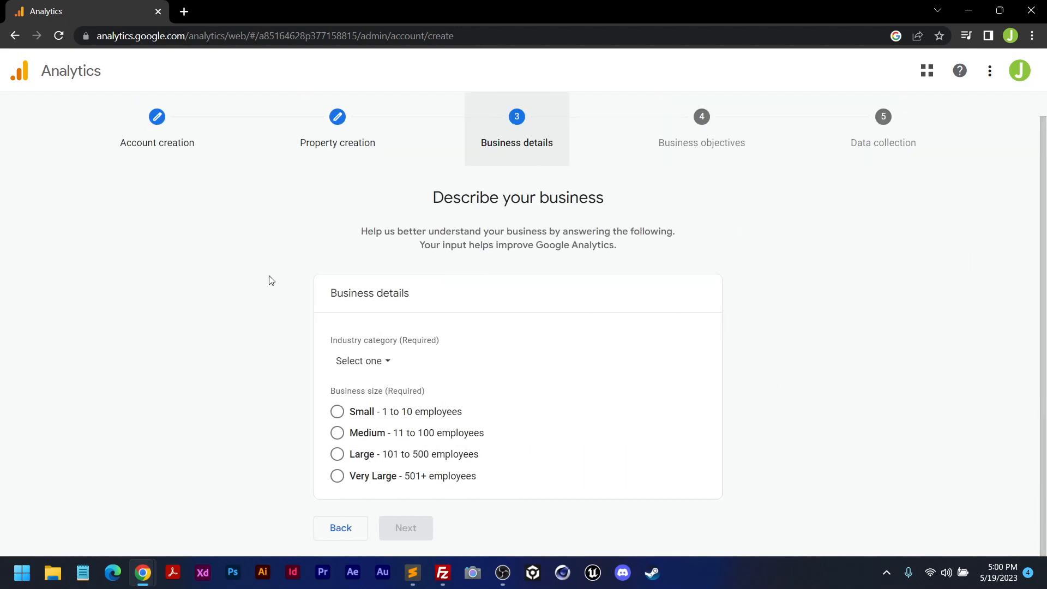
# - Describe the business with industry category Food & Drink and size Small (1 to 10 employees), and continue to the objectives
pyautogui.moveTo(429, 198); pyautogui.dragTo(610, 206)
pyautogui.click(633, 217)
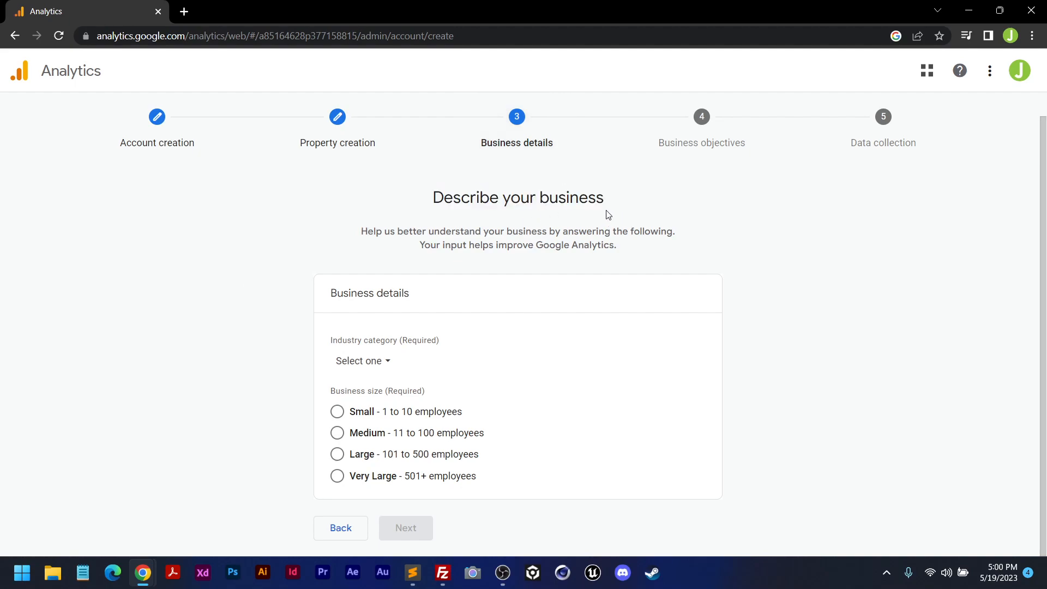
pyautogui.click(373, 369)
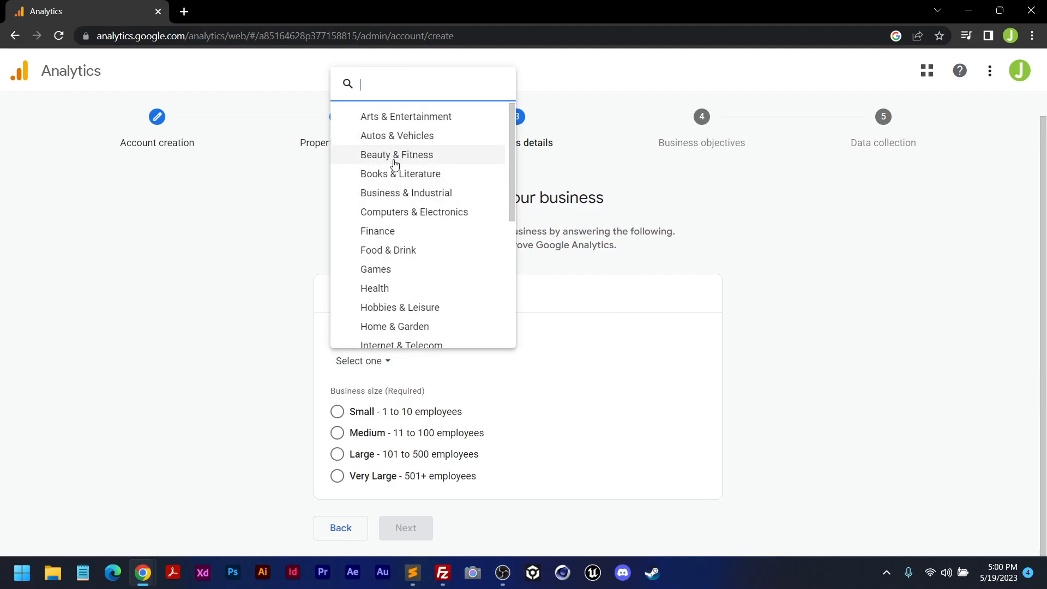
pyautogui.moveTo(513, 155)
pyautogui.mouseDown()
pyautogui.moveTo(502, 292)
pyautogui.moveTo(496, 163)
pyautogui.mouseUp()
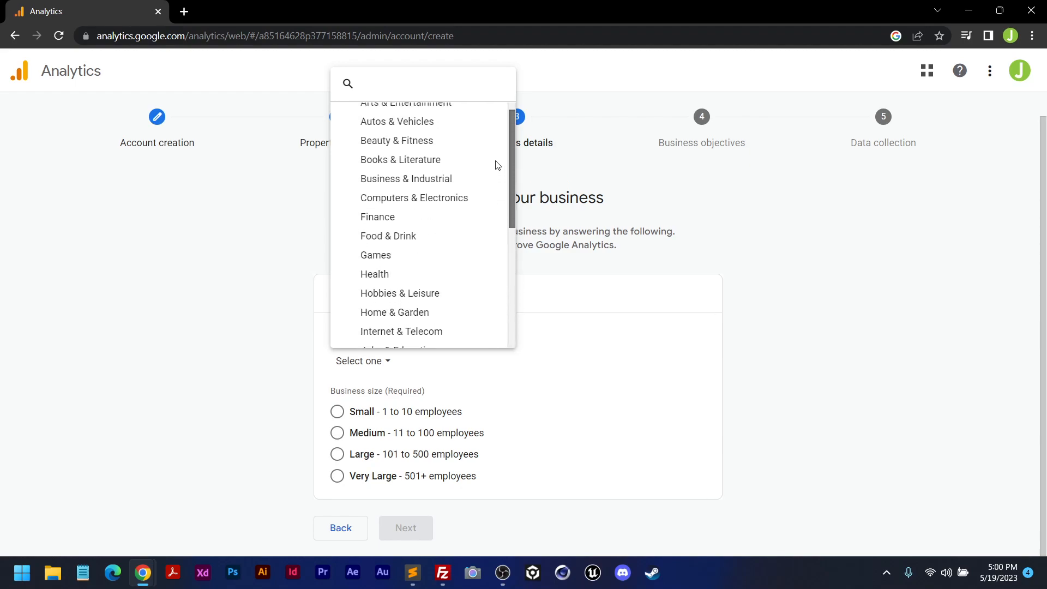
pyautogui.click(402, 236)
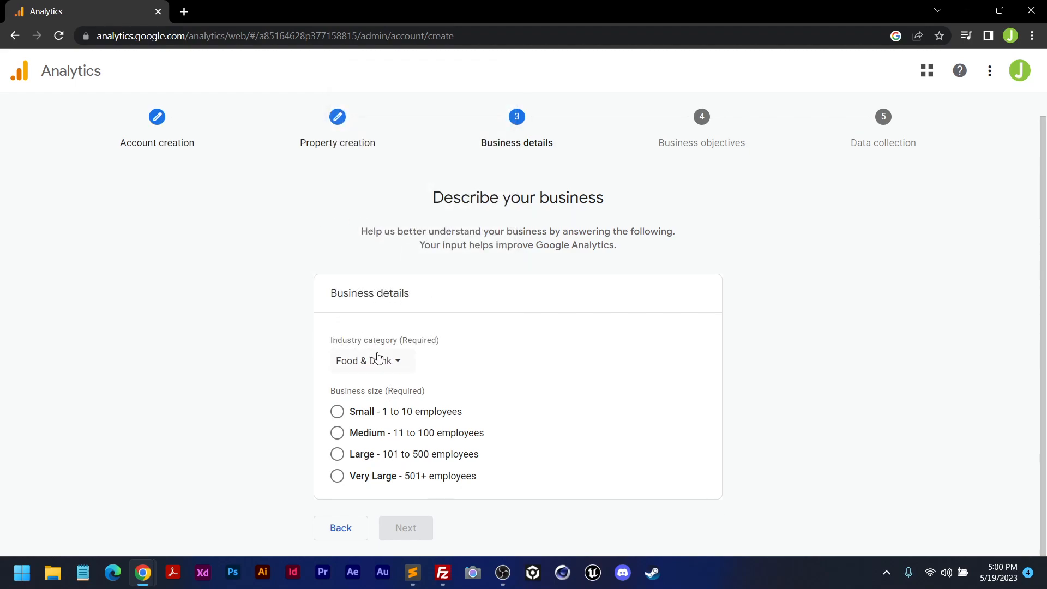
pyautogui.click(394, 365)
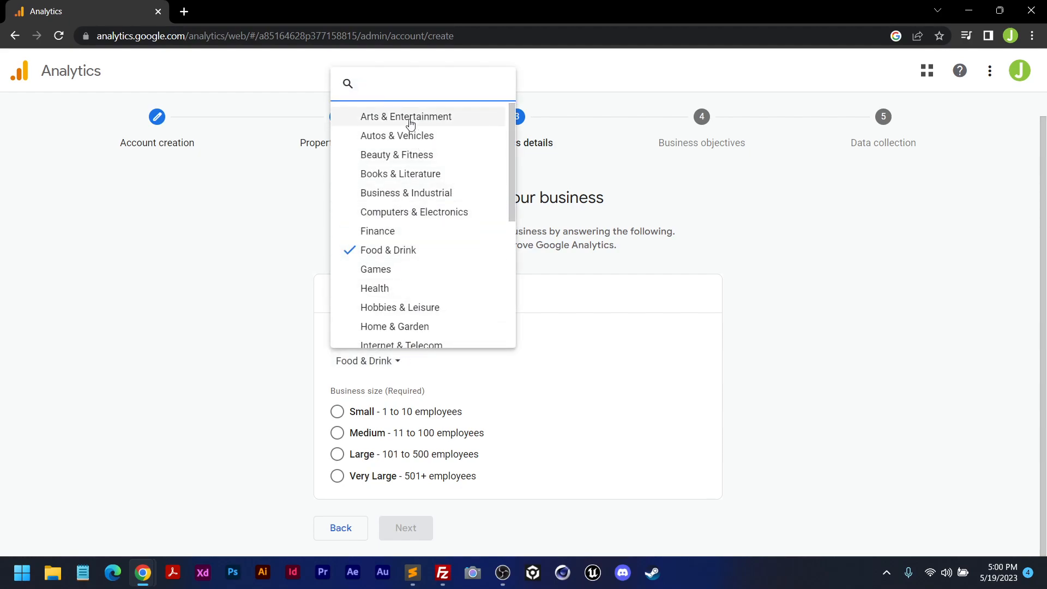
pyautogui.click(559, 371)
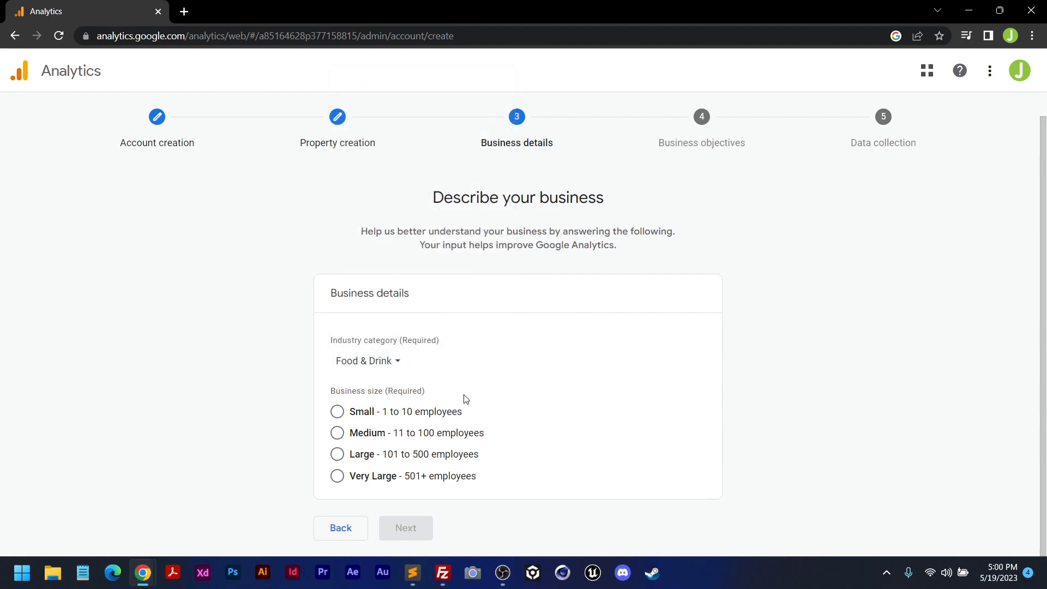
pyautogui.click(337, 412)
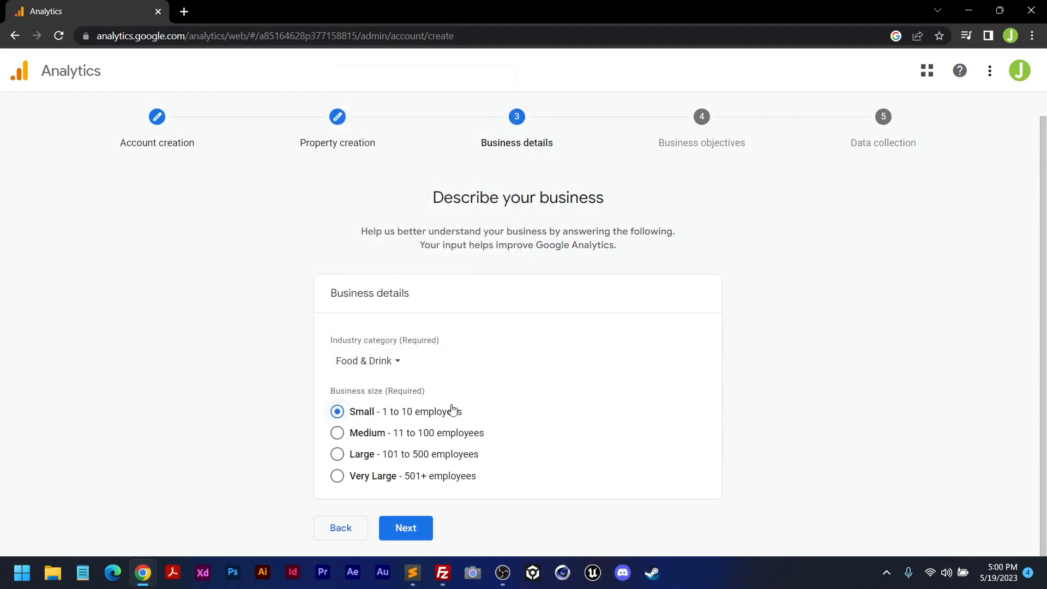
pyautogui.click(407, 529)
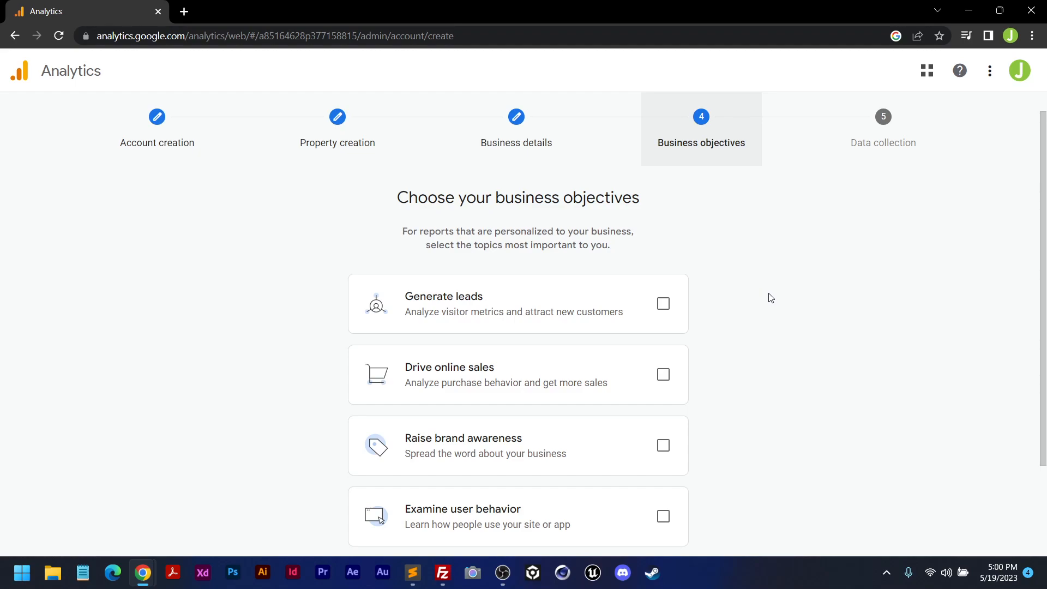
# - Select the objectives Generate leads, Drive online sales, Raise brand awareness and Examine user behavior, and submit the account for creation
pyautogui.scroll(-2, 771, 298)
pyautogui.click(666, 189)
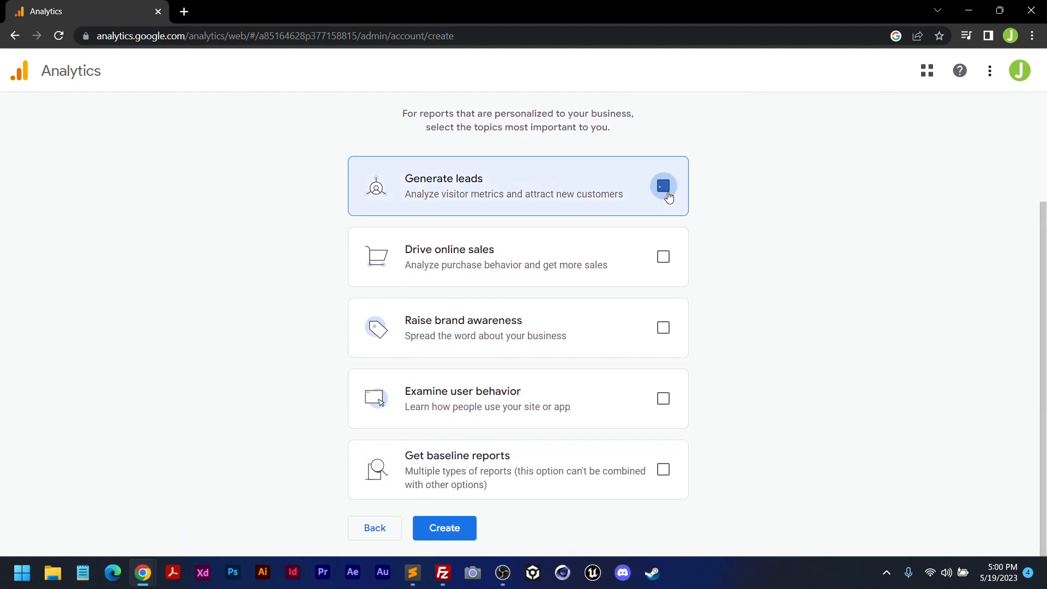
pyautogui.click(664, 258)
pyautogui.click(665, 332)
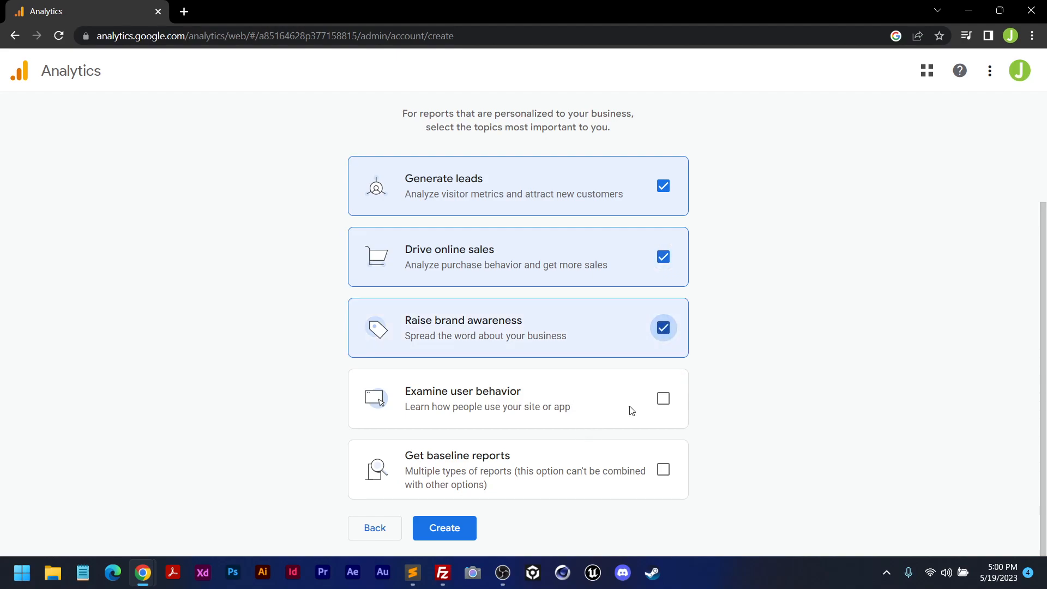
pyautogui.click(667, 402)
pyautogui.scroll(1, 764, 371)
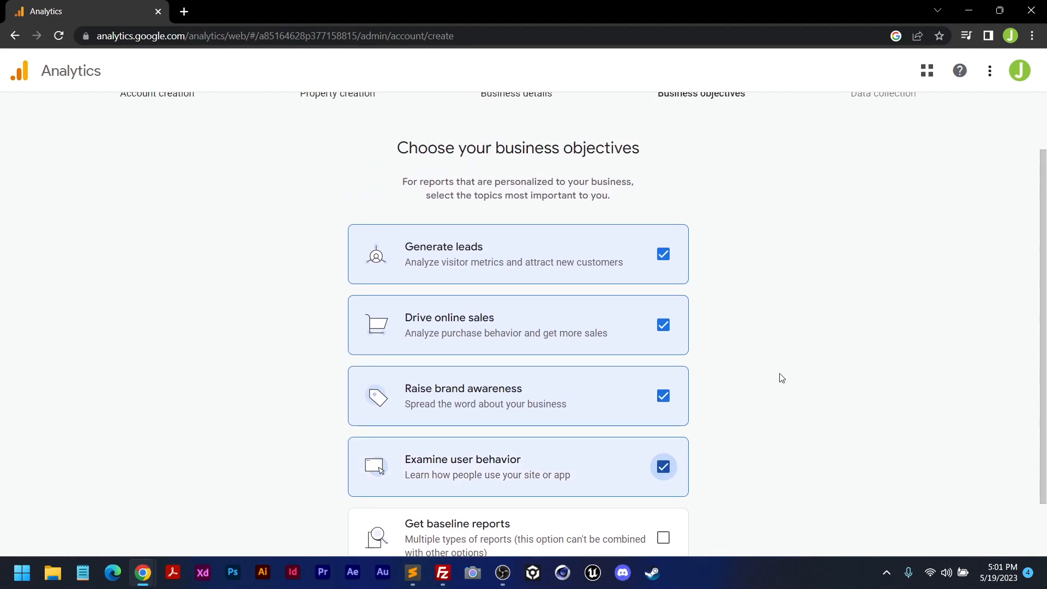
pyautogui.scroll(-1, 774, 374)
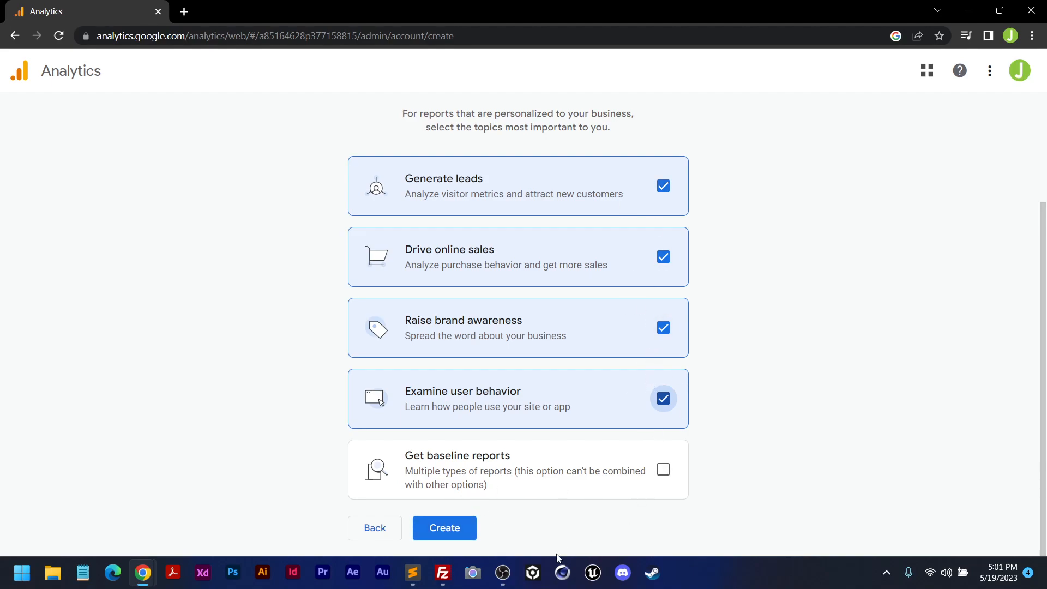
pyautogui.click(447, 535)
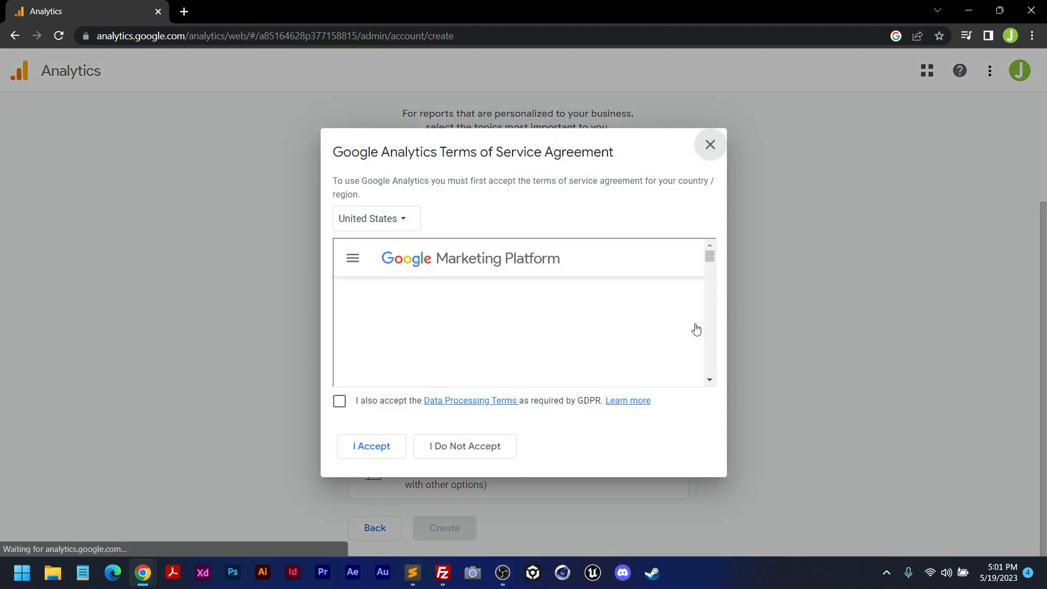
# - Accept the GDPR Data Processing Terms and the Google Analytics Terms of Service Agreement for the United States
pyautogui.click(340, 402)
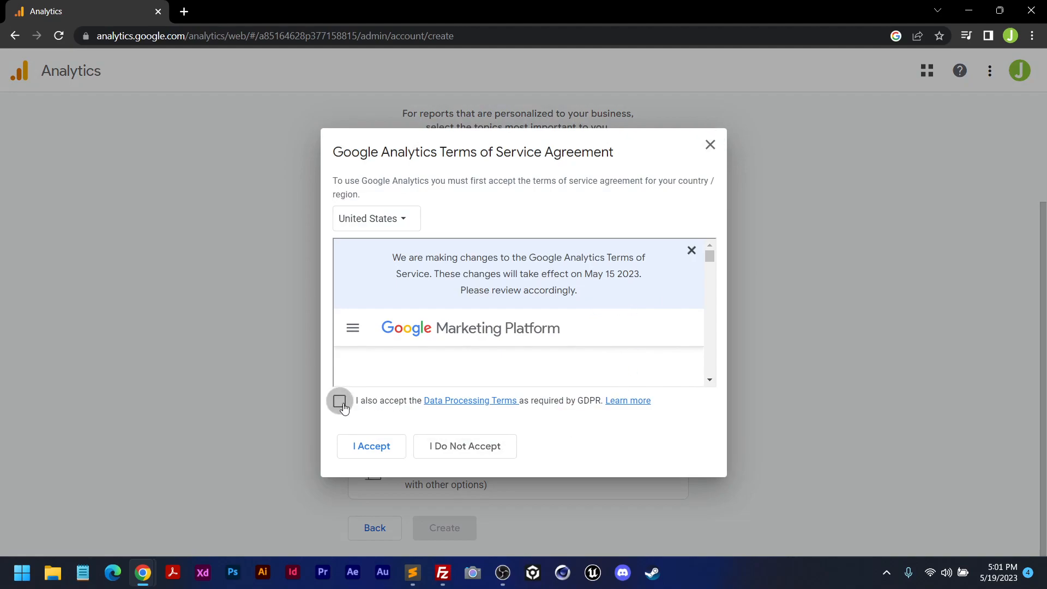
pyautogui.moveTo(710, 256); pyautogui.dragTo(710, 394)
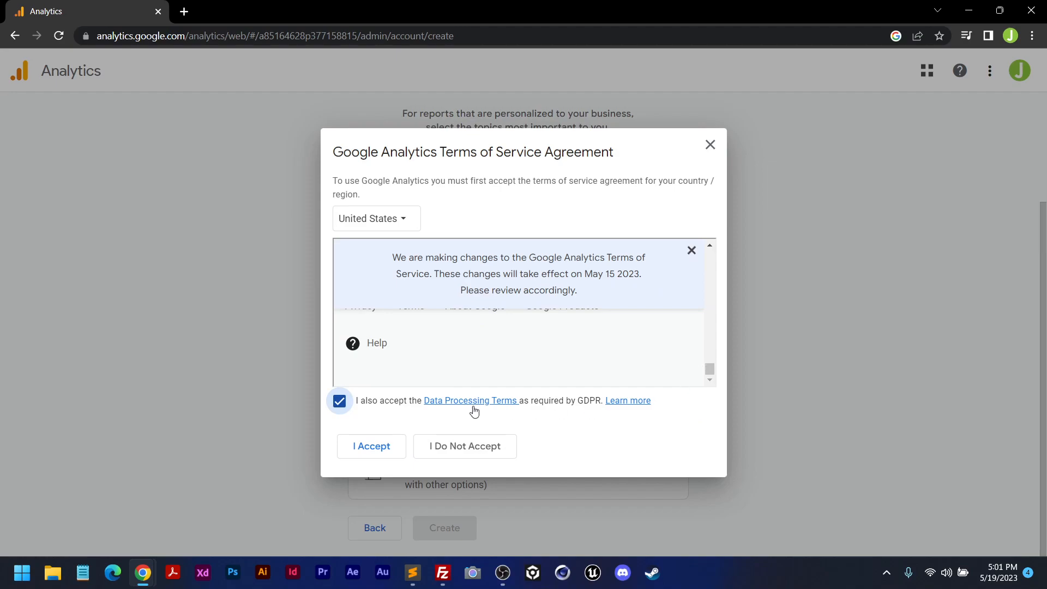
pyautogui.click(367, 449)
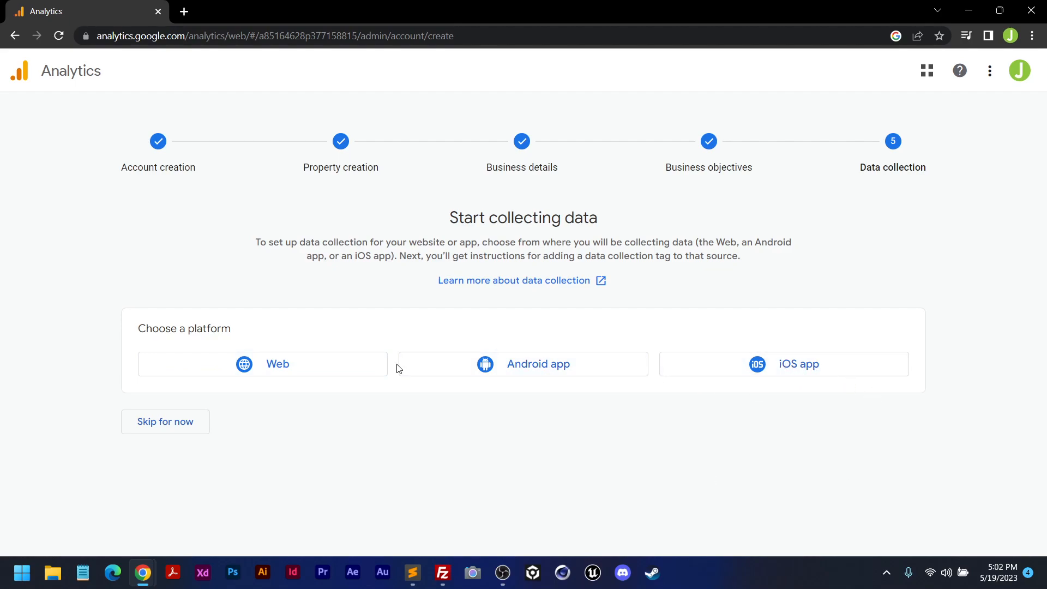
# - Choose the Web platform and fill in the data stream with website URL flourthatdough.com and stream name "Flour That Dough"
pyautogui.click(261, 371)
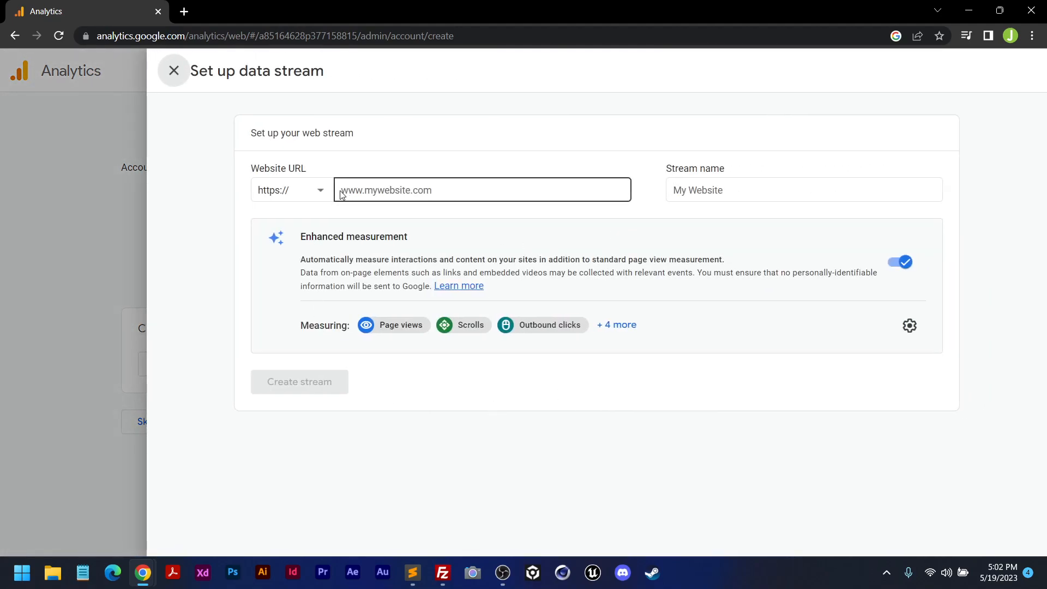
pyautogui.click(371, 191)
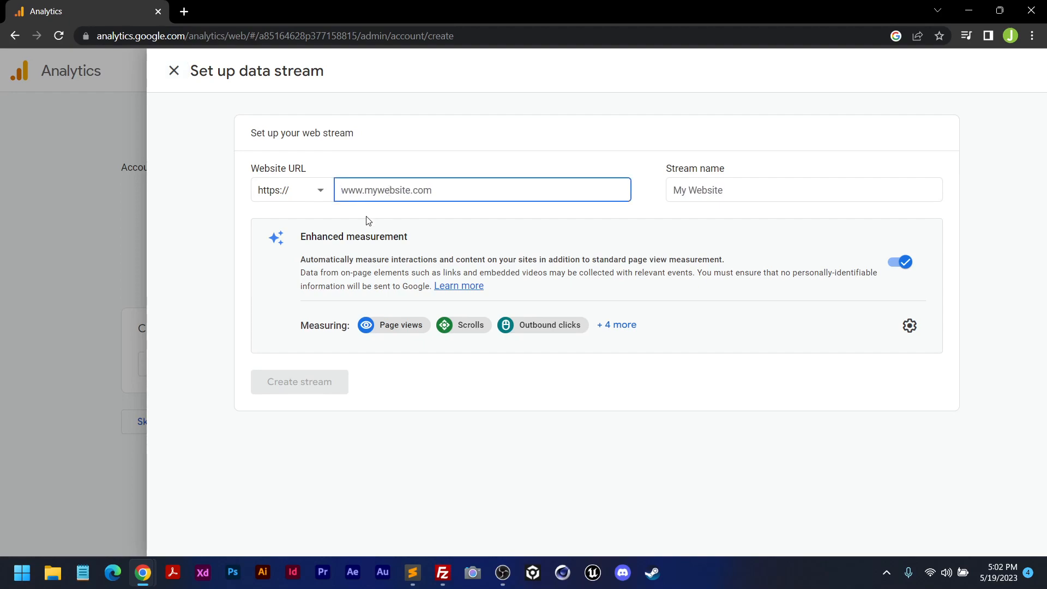
pyautogui.write('flourthatdough.com')
pyautogui.press('Tab')
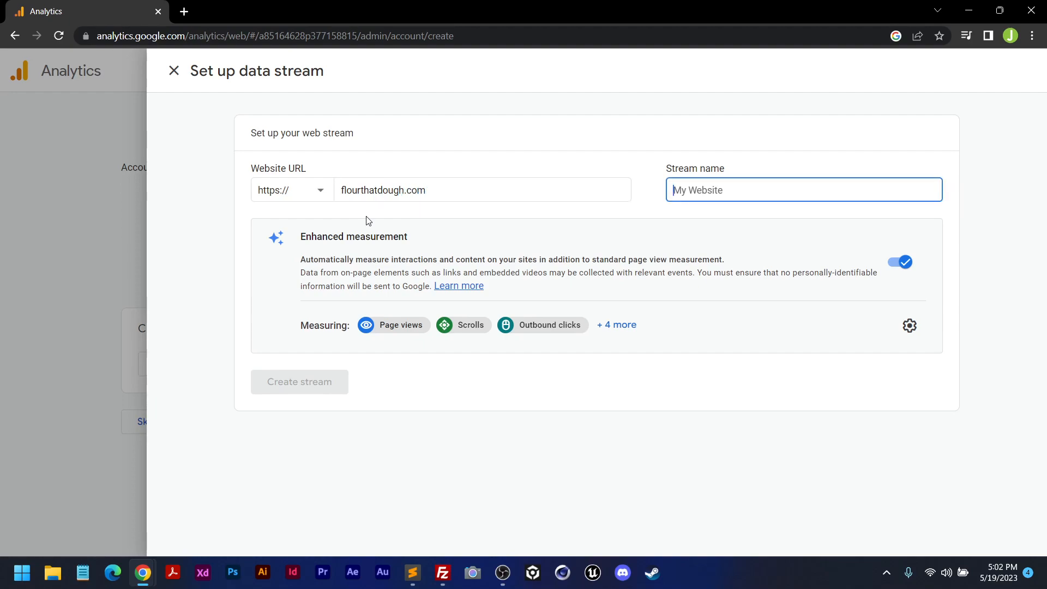
pyautogui.write('Flour That Dough')
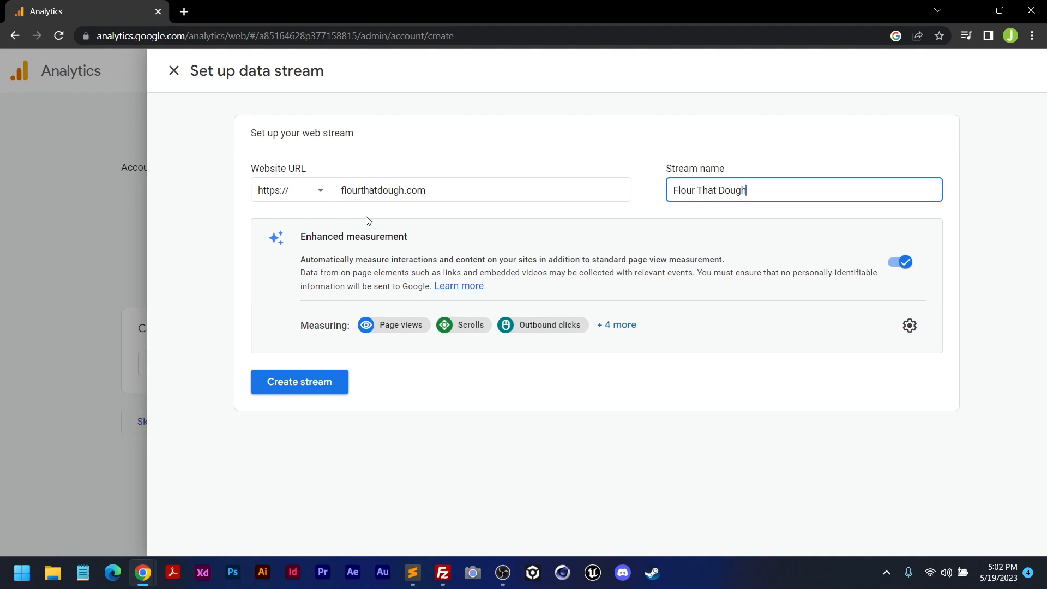
pyautogui.click(366, 217)
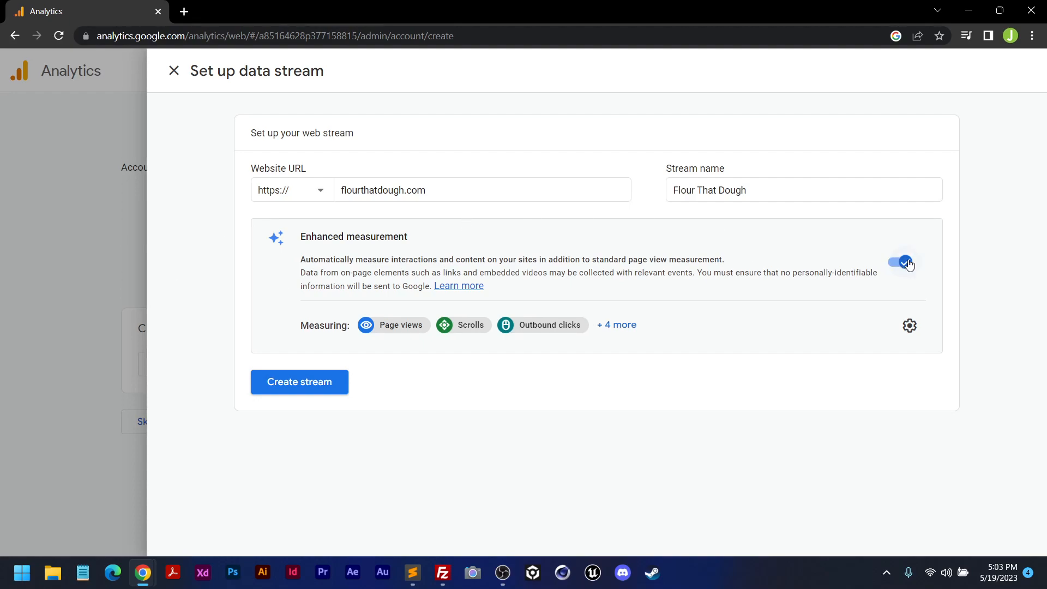
# - Review the stream's enhanced measurement event options and save them
pyautogui.click(909, 328)
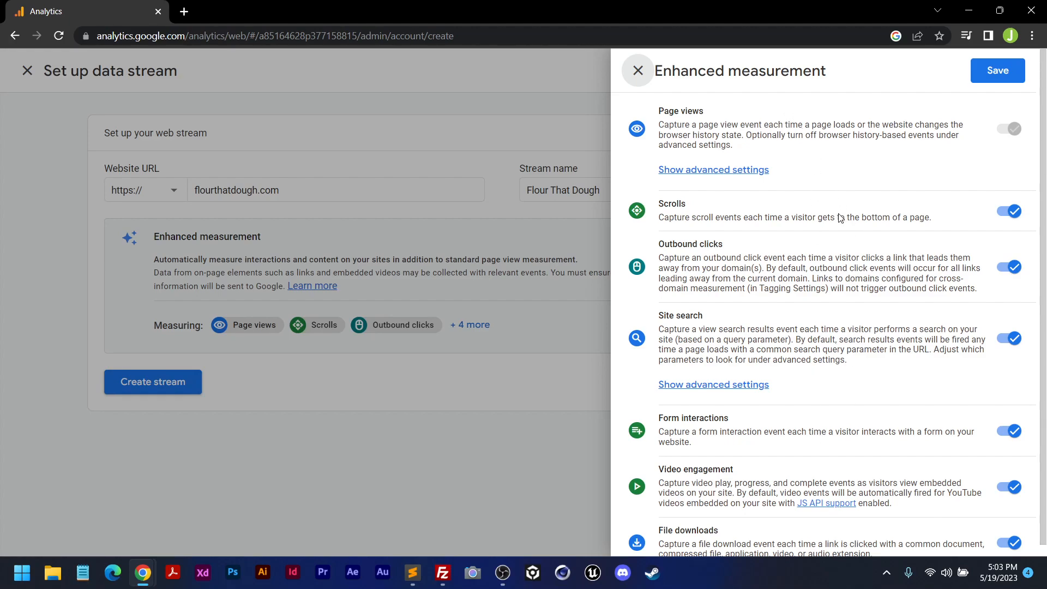
pyautogui.scroll(-1, 850, 228)
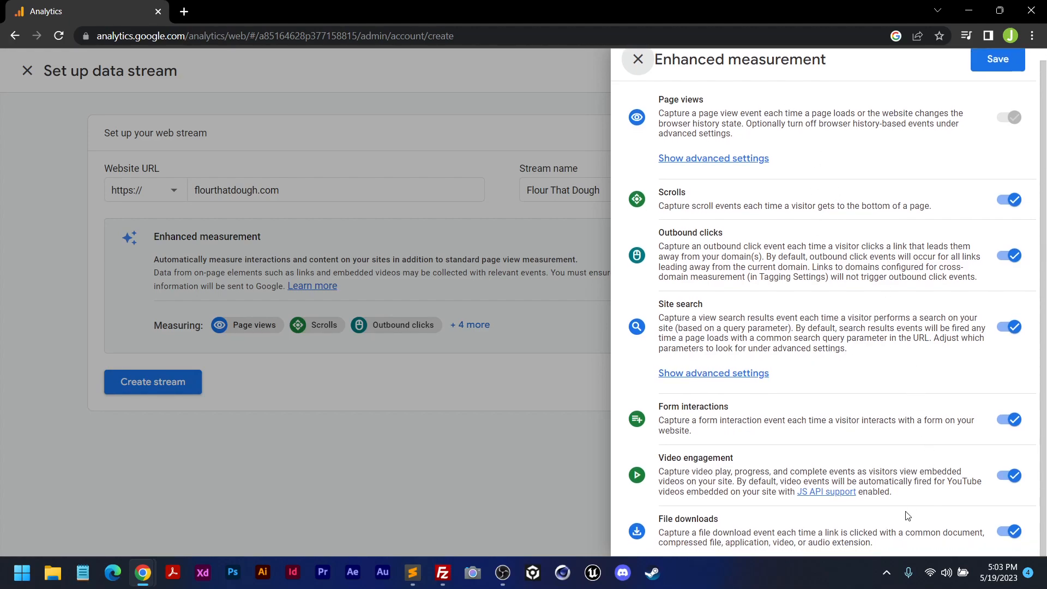
pyautogui.scroll(1, 872, 424)
pyautogui.click(1004, 73)
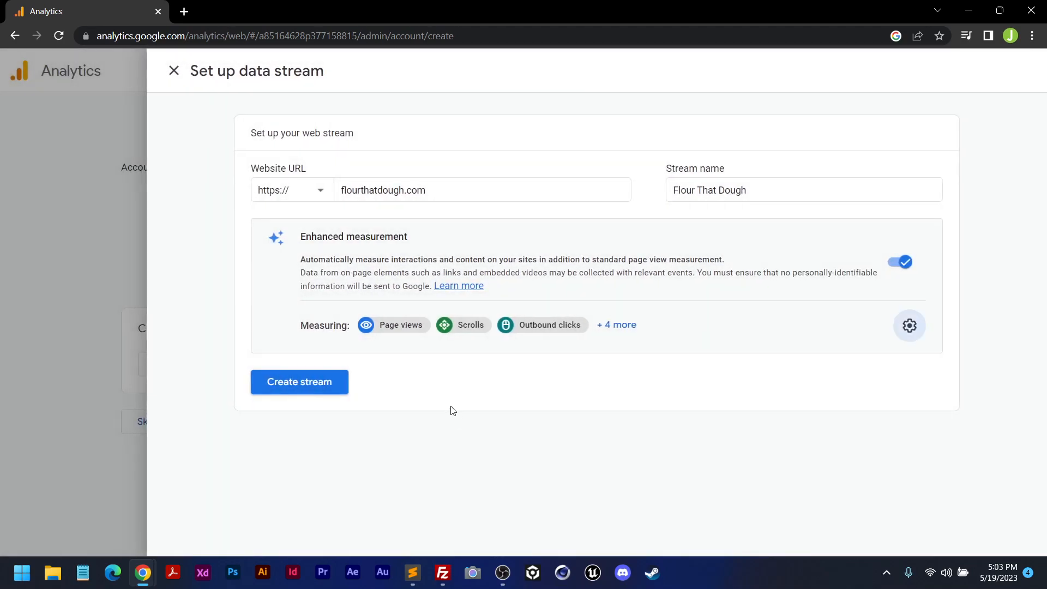
# - Create the web stream and review the Google tag installation instructions for both website builders and manual installation
pyautogui.click(294, 385)
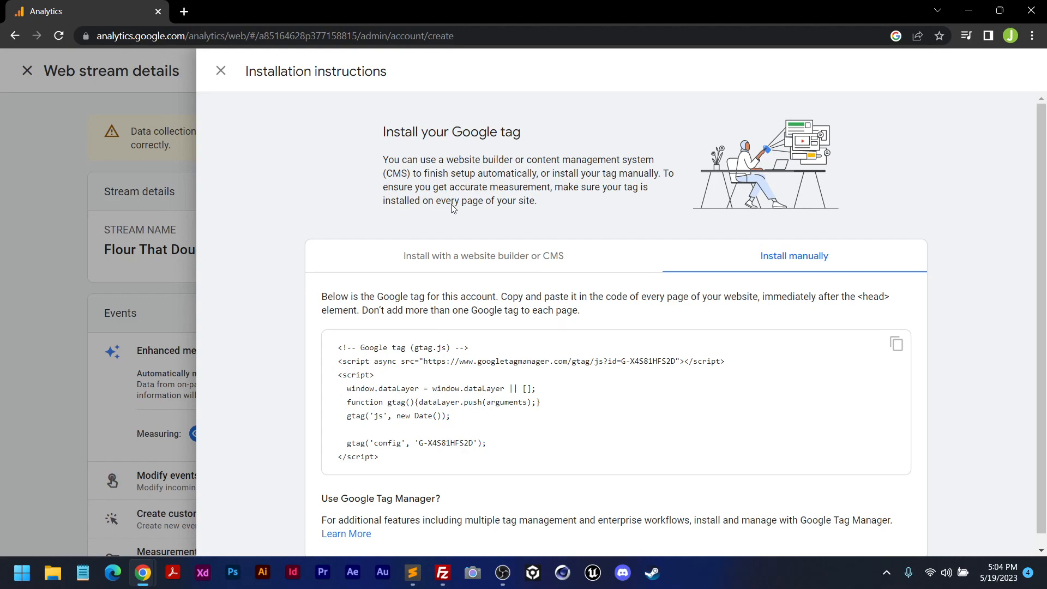
pyautogui.scroll(-1, 476, 212)
pyautogui.scroll(-1, 476, 213)
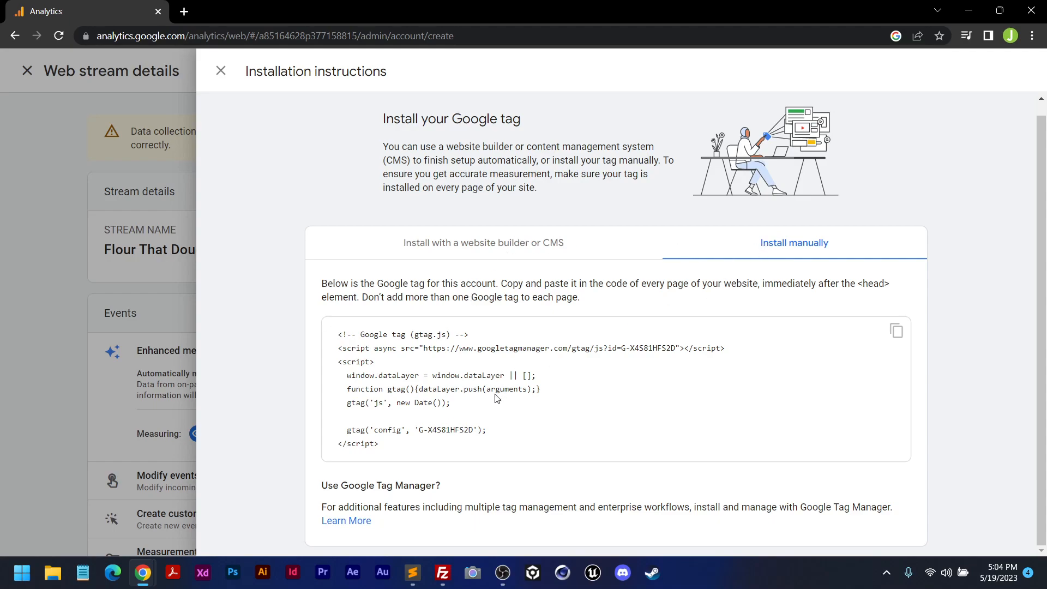
pyautogui.click(462, 247)
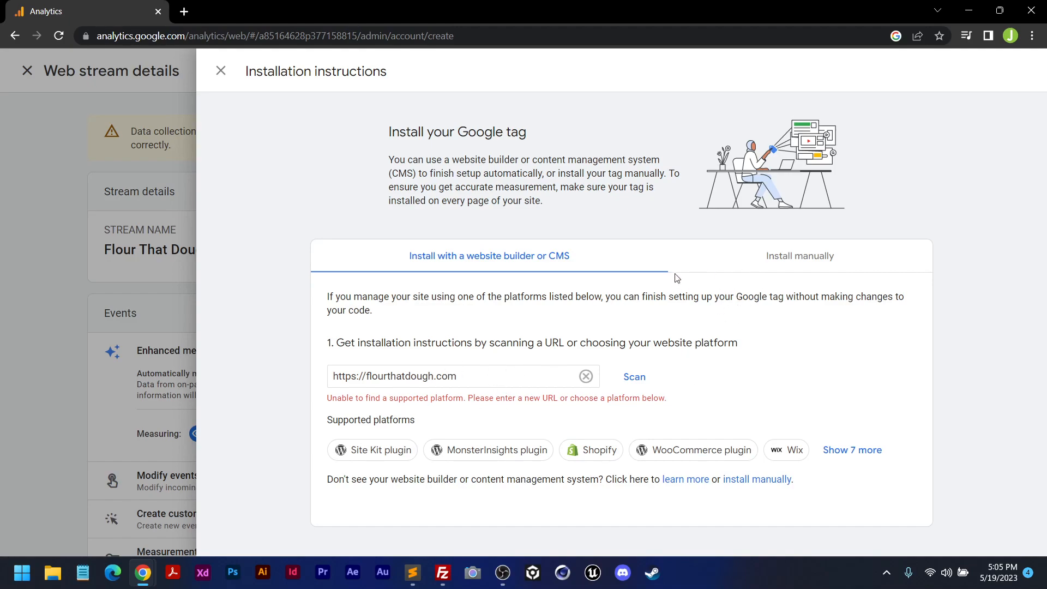
pyautogui.click(813, 264)
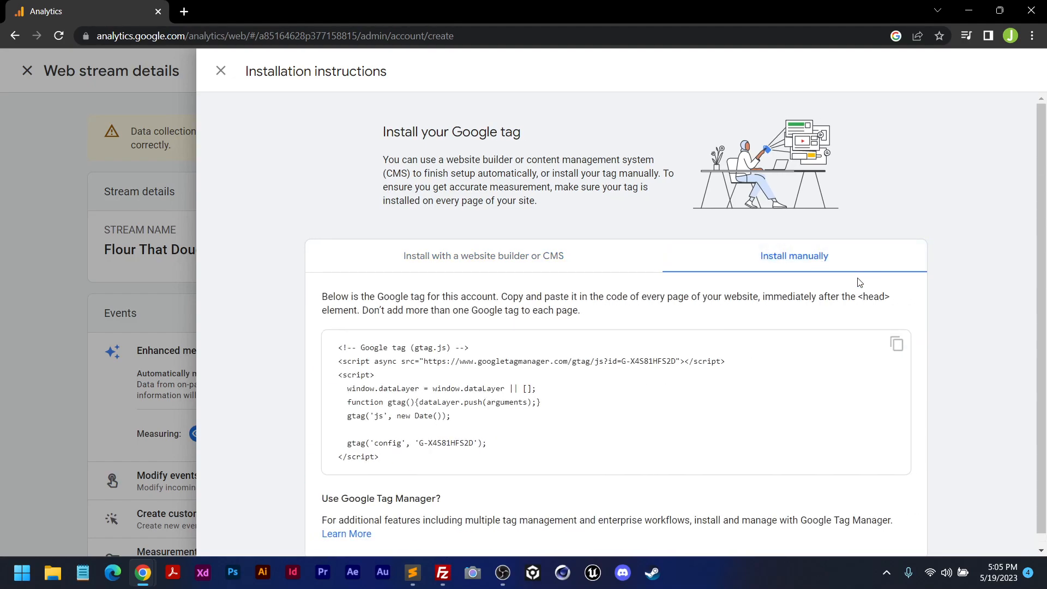
# - Copy the complete Google tag snippet for manual installation and switch to Sublime Text
pyautogui.moveTo(386, 459); pyautogui.dragTo(333, 353)
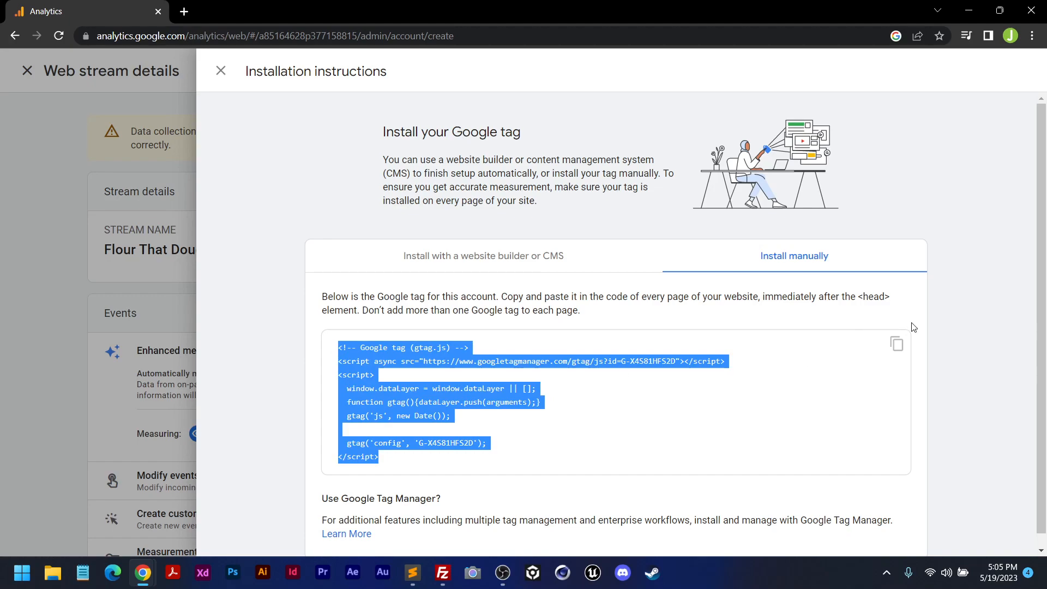
pyautogui.click(897, 345)
pyautogui.click(897, 345)
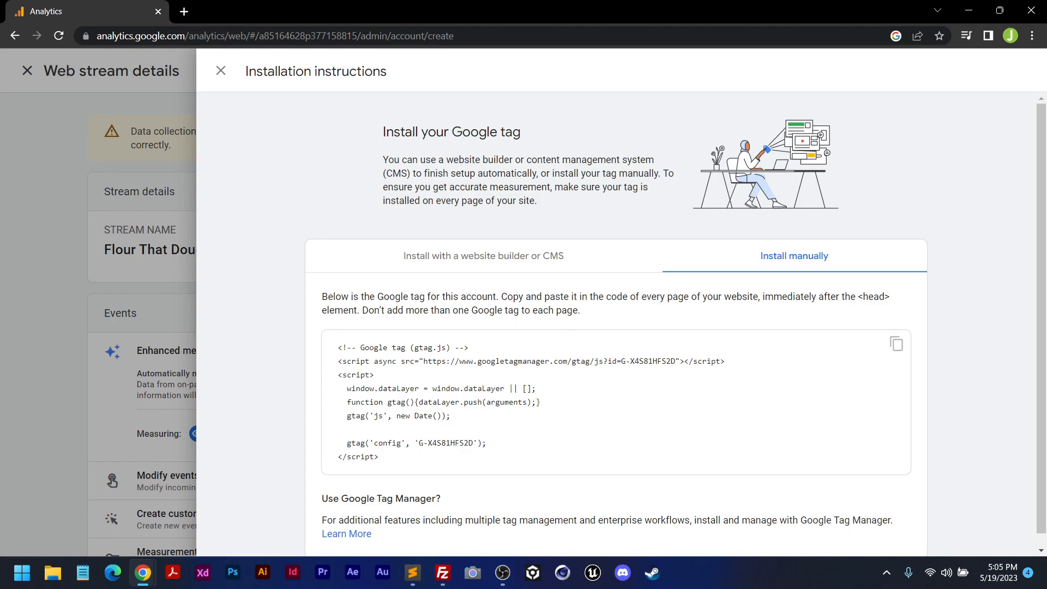
pyautogui.hotkey('alt', 'Tab')
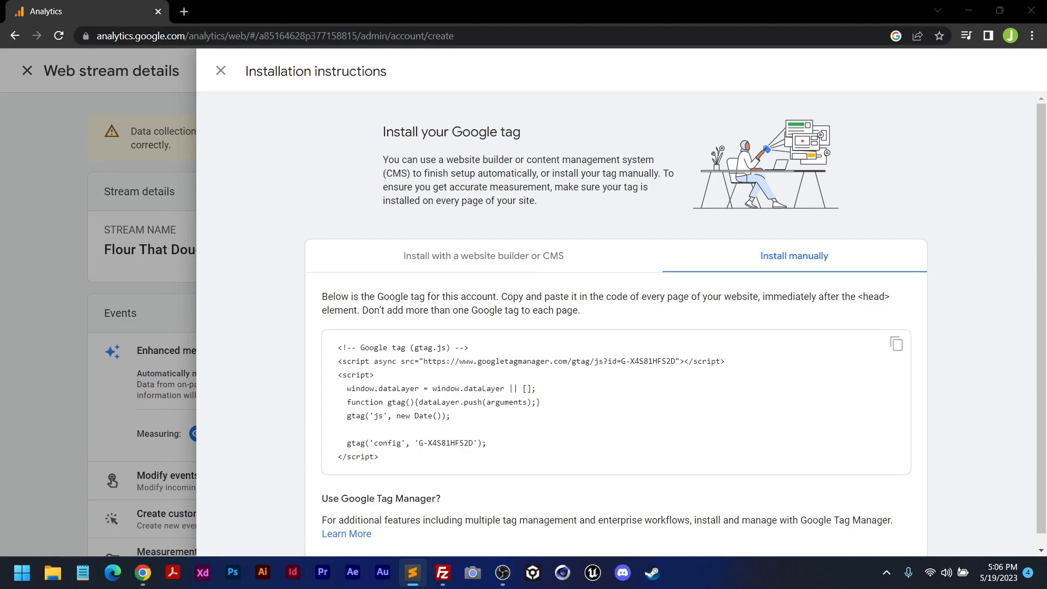
# - Open flourthatdough.com in a new browser tab
pyautogui.click(184, 11)
pyautogui.click(180, 37)
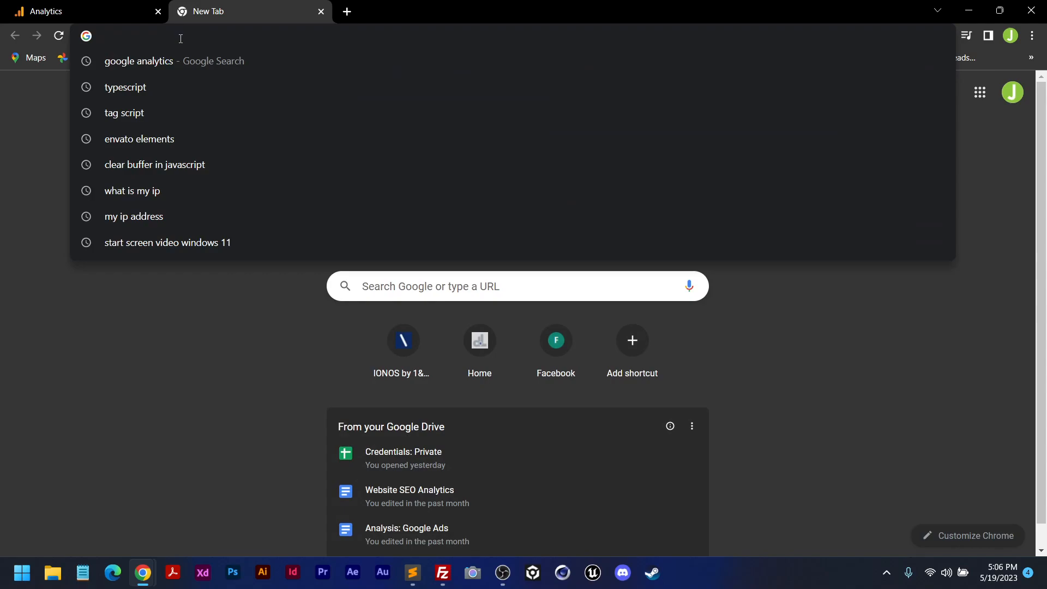
pyautogui.write('flourthatdough.com')
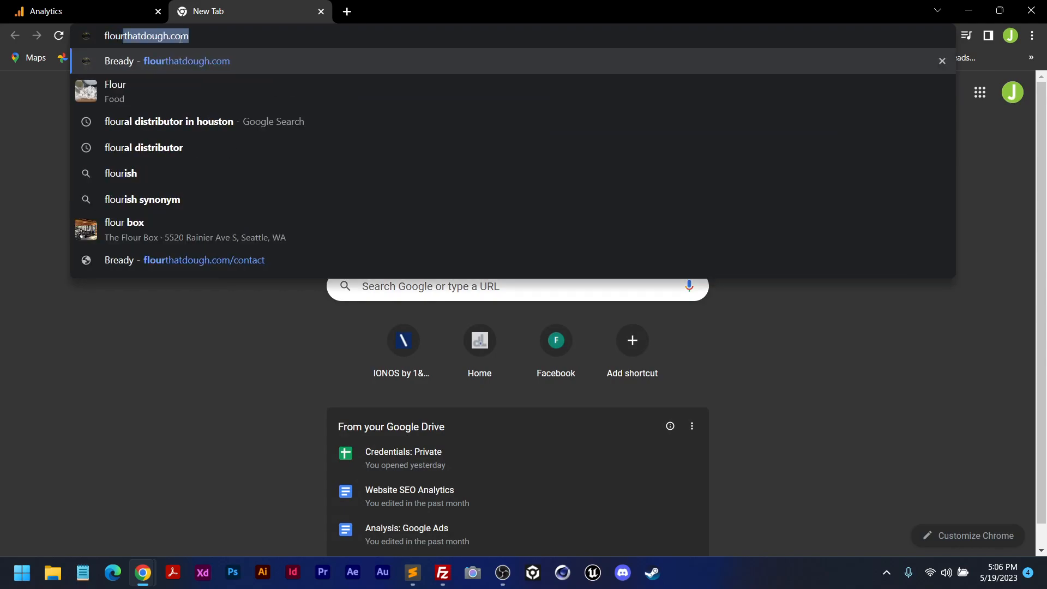
pyautogui.press('Return')
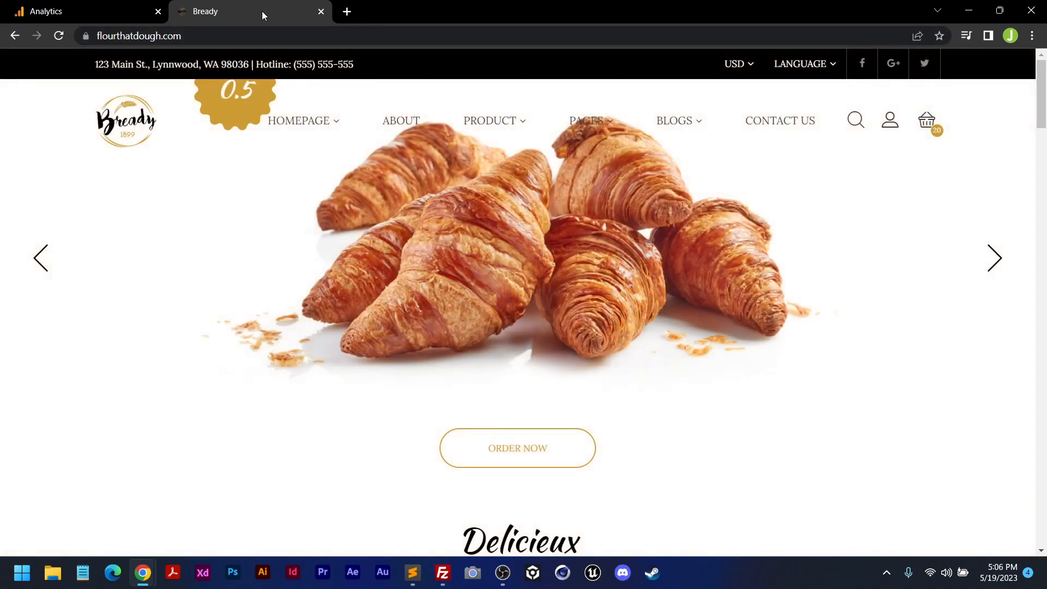
# - View the page source of the flourthatdough.com homepage
pyautogui.rightClick(411, 15)
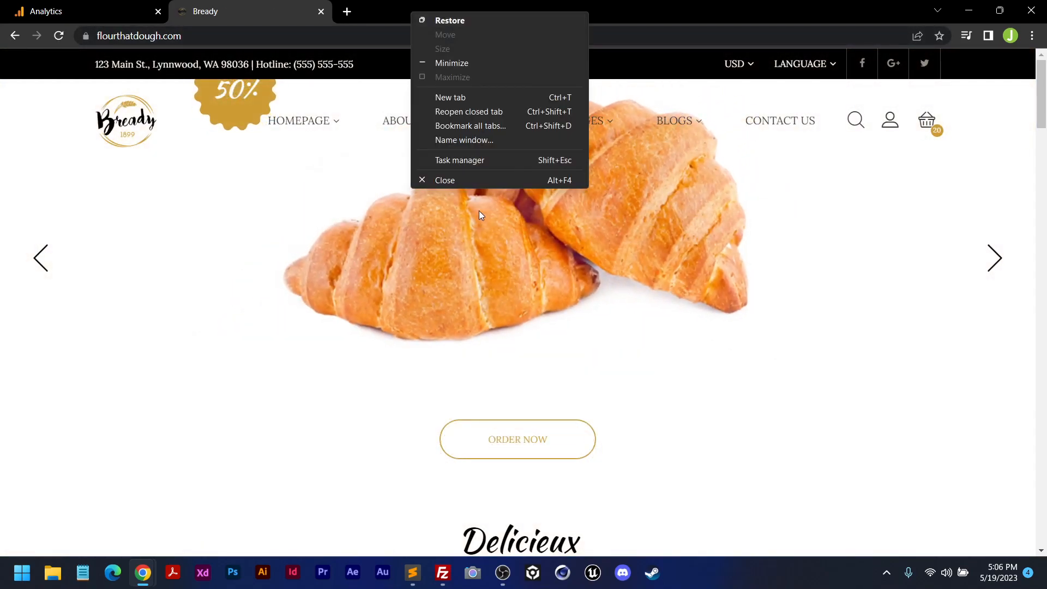
pyautogui.rightClick(263, 184)
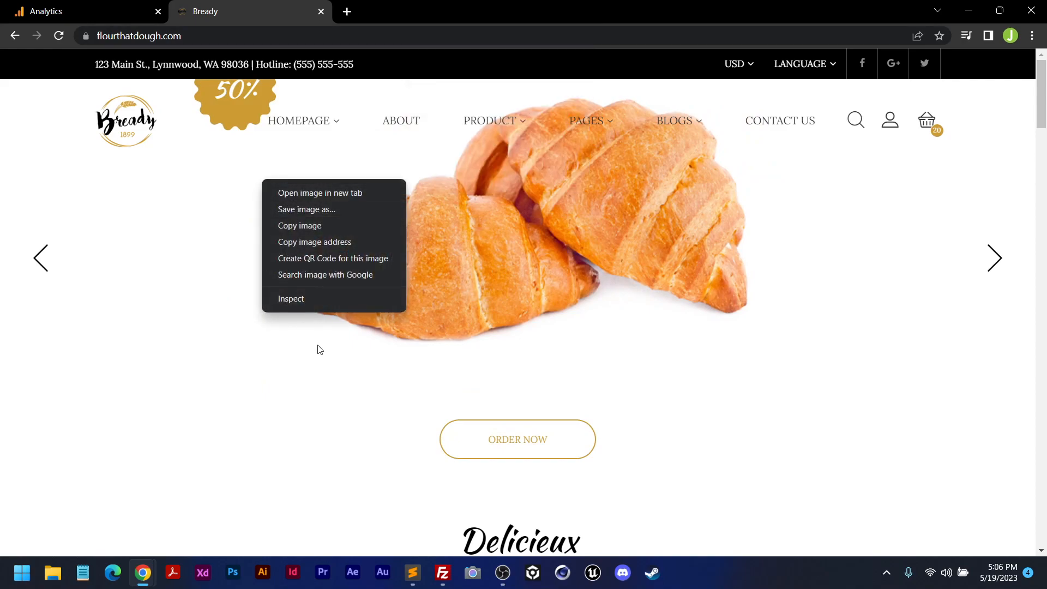
pyautogui.rightClick(194, 304)
pyautogui.rightClick(194, 303)
pyautogui.rightClick(107, 348)
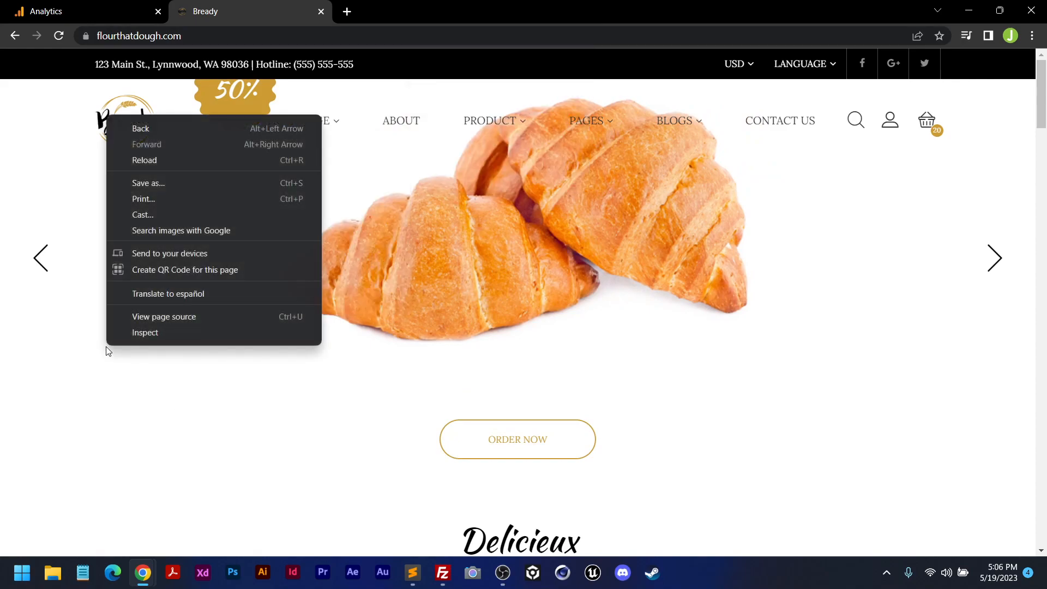
pyautogui.click(169, 317)
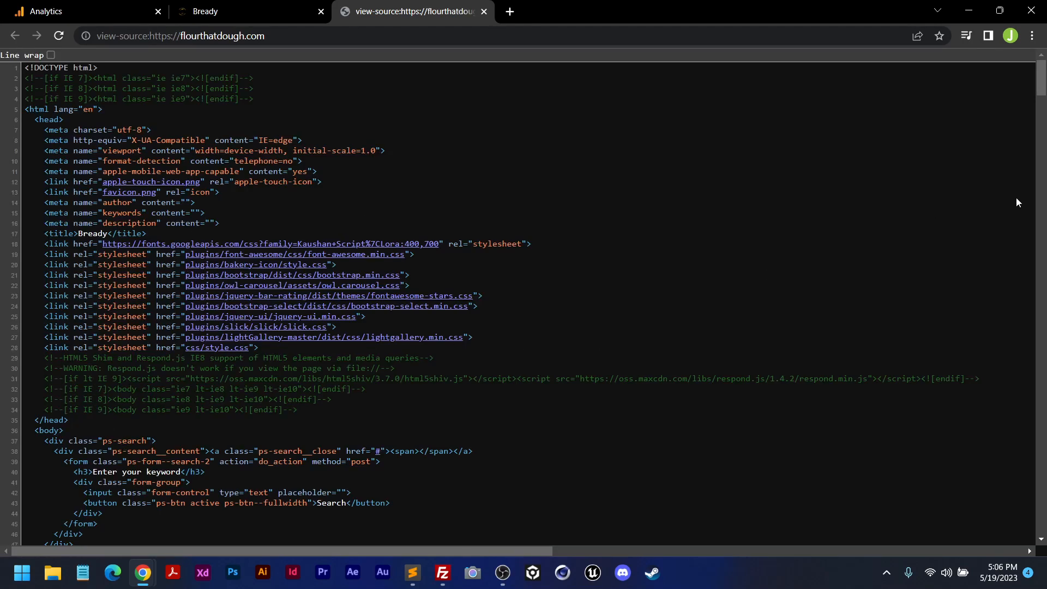
# - Upload the edited homepage file with FileZilla and reload the page source of flourthatdough.com in the browser
pyautogui.hotkey('alt', 'Tab')
pyautogui.hotkey('alt', 'Tab')
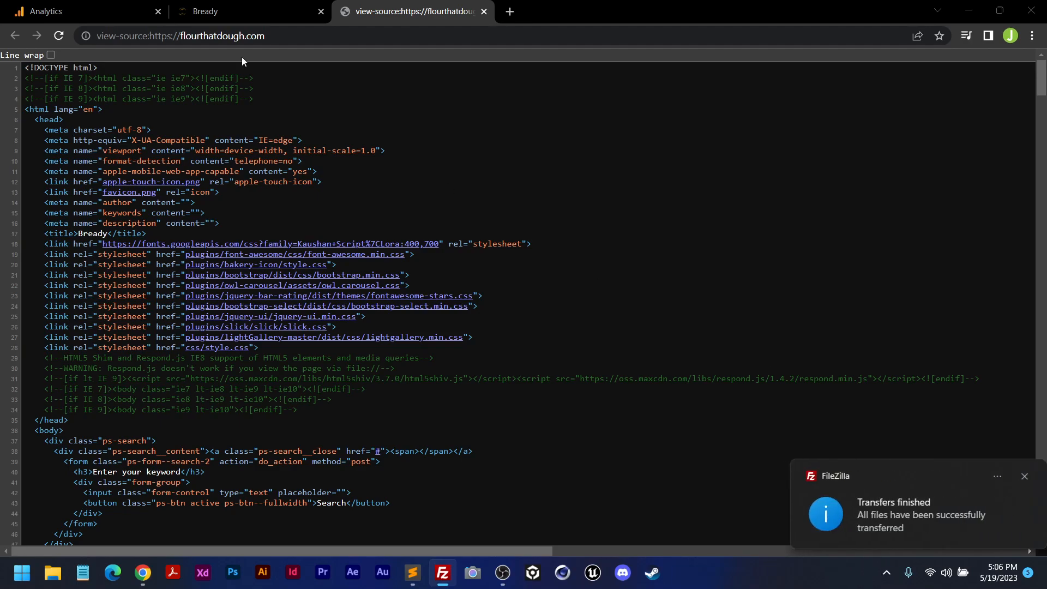
pyautogui.click(60, 36)
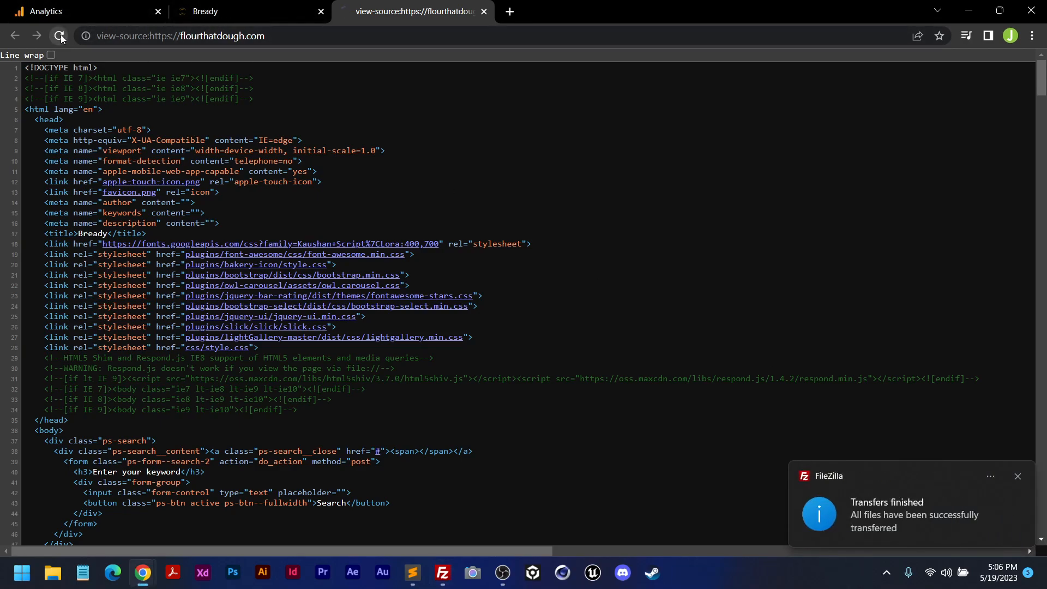
# - Examine the Google tag scripts placed before the closing head tag in the homepage source
pyautogui.scroll(-1, 132, 426)
pyautogui.scroll(-3, 131, 426)
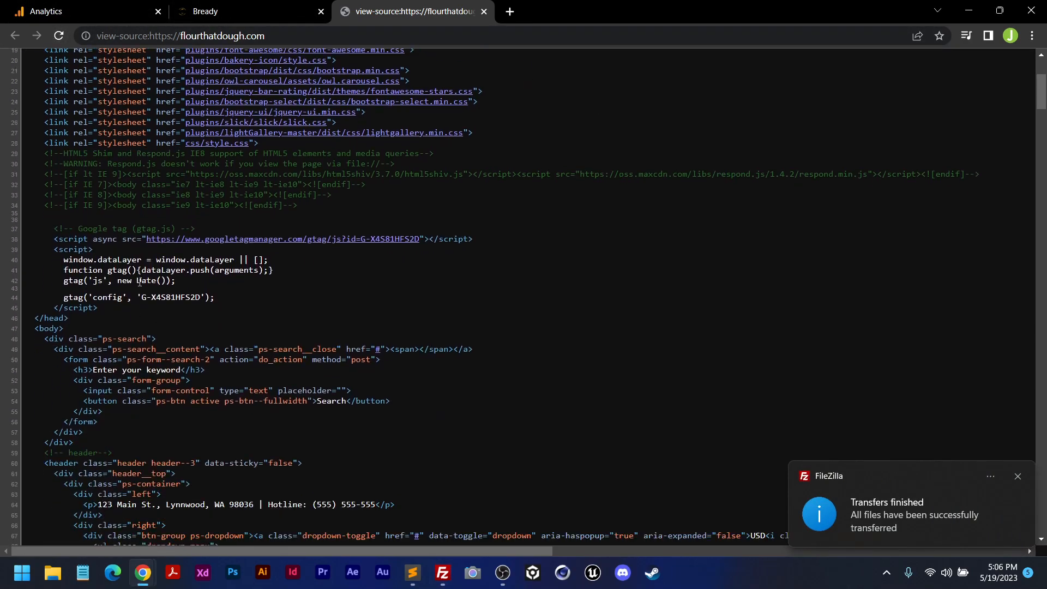
pyautogui.moveTo(107, 305); pyautogui.dragTo(49, 236)
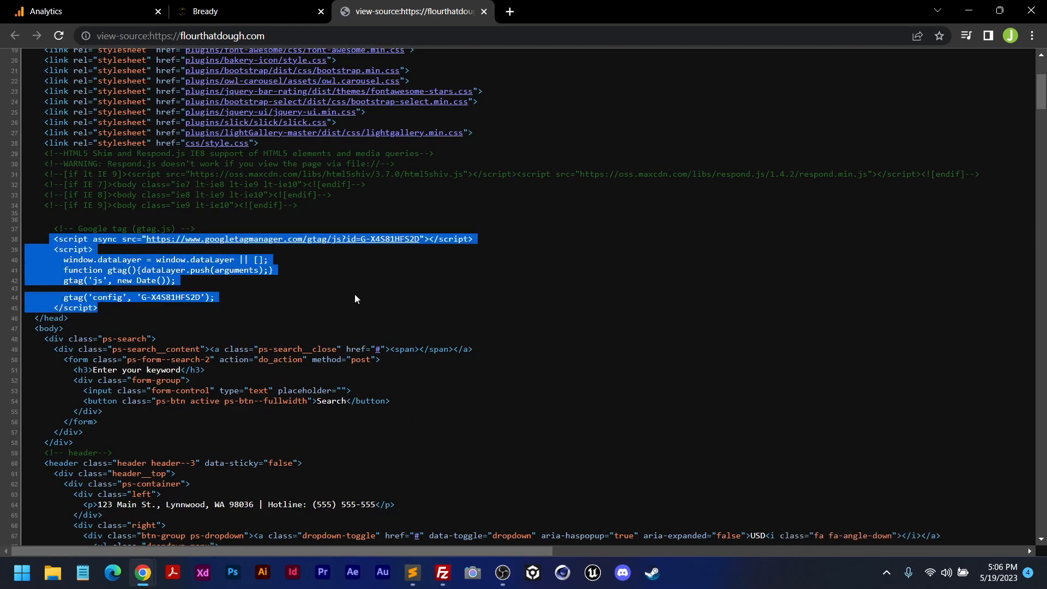
pyautogui.click(305, 297)
pyautogui.moveTo(215, 297); pyautogui.dragTo(64, 260)
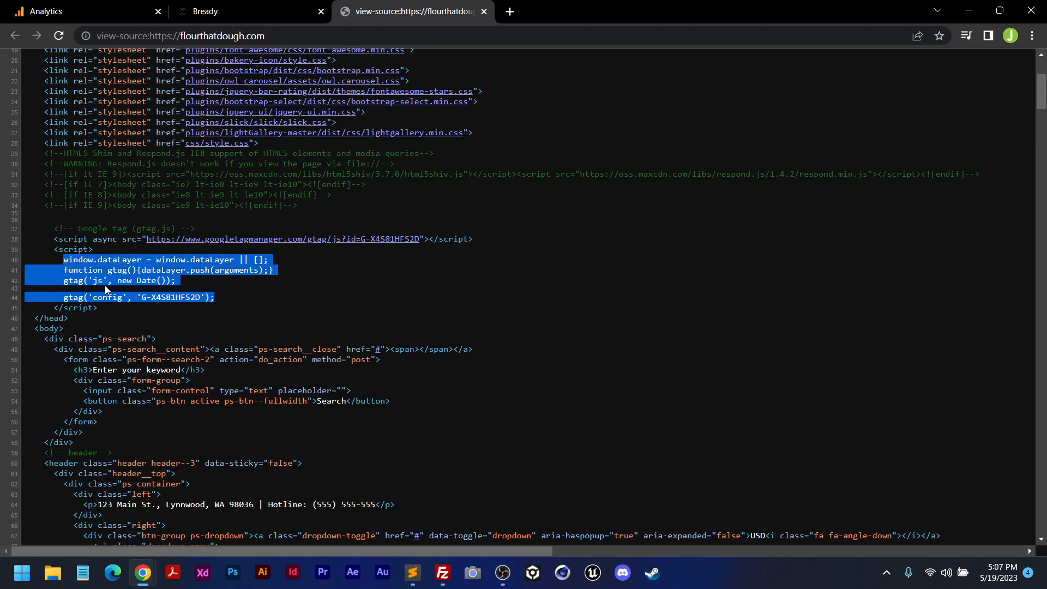
pyautogui.click(221, 292)
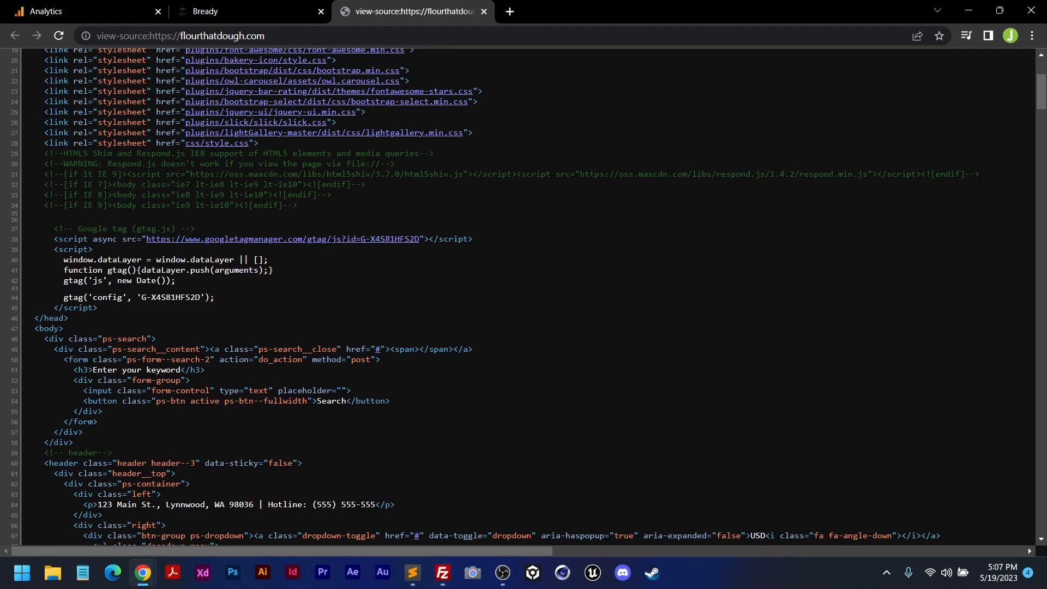
# - Close the page source, return to Google Analytics, and close the installation instructions and web stream details
pyautogui.click(484, 12)
pyautogui.click(70, 12)
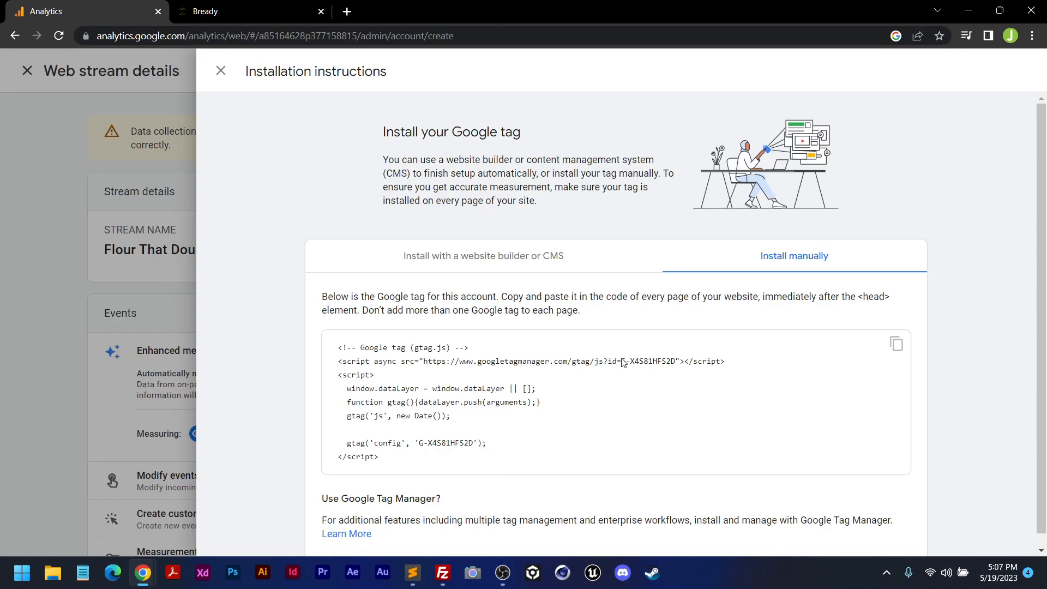
pyautogui.scroll(-1, 606, 255)
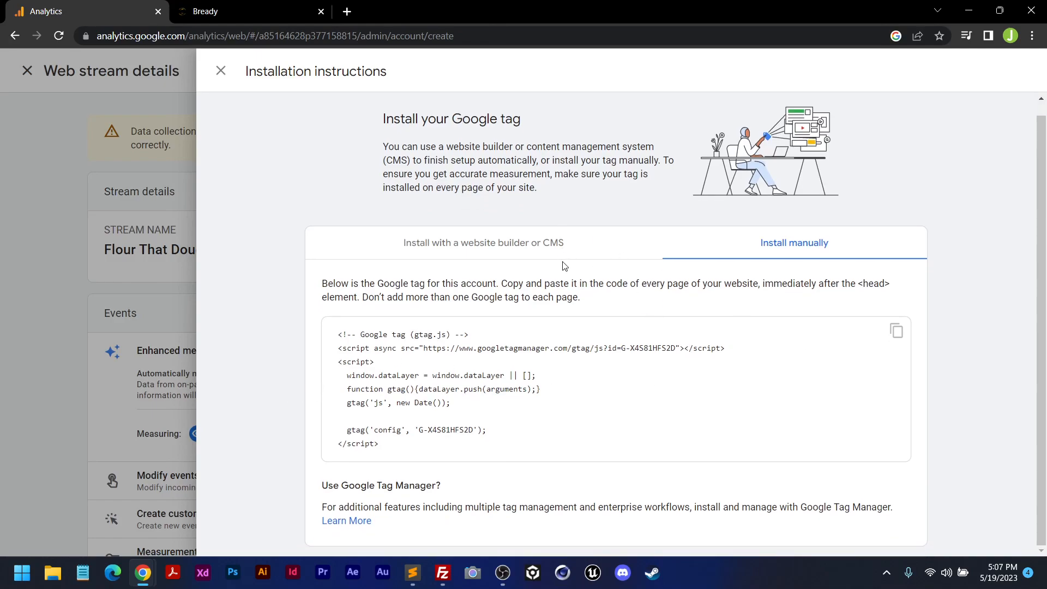
pyautogui.click(224, 76)
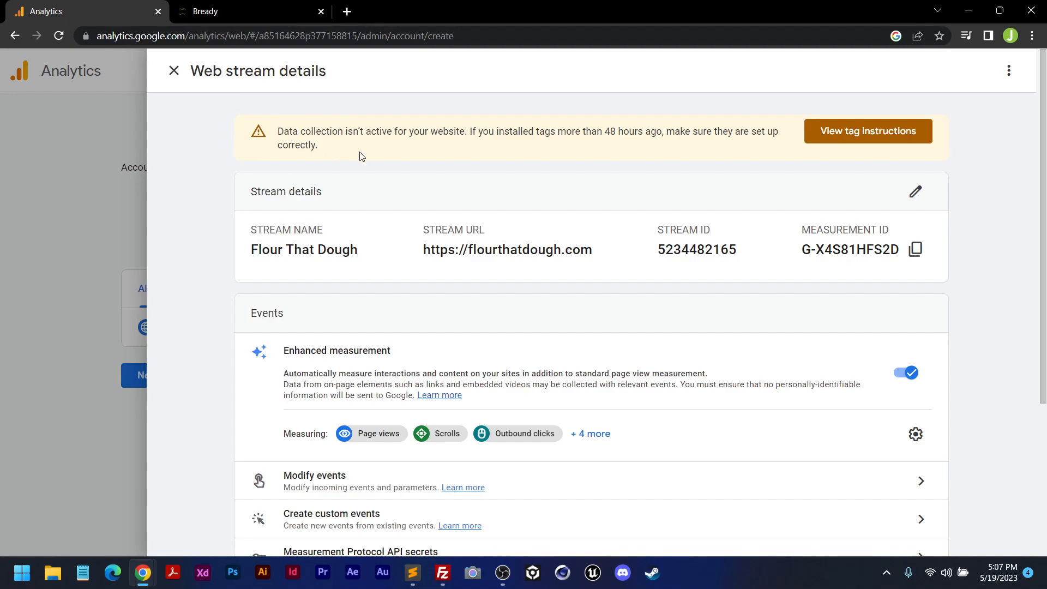
pyautogui.click(175, 71)
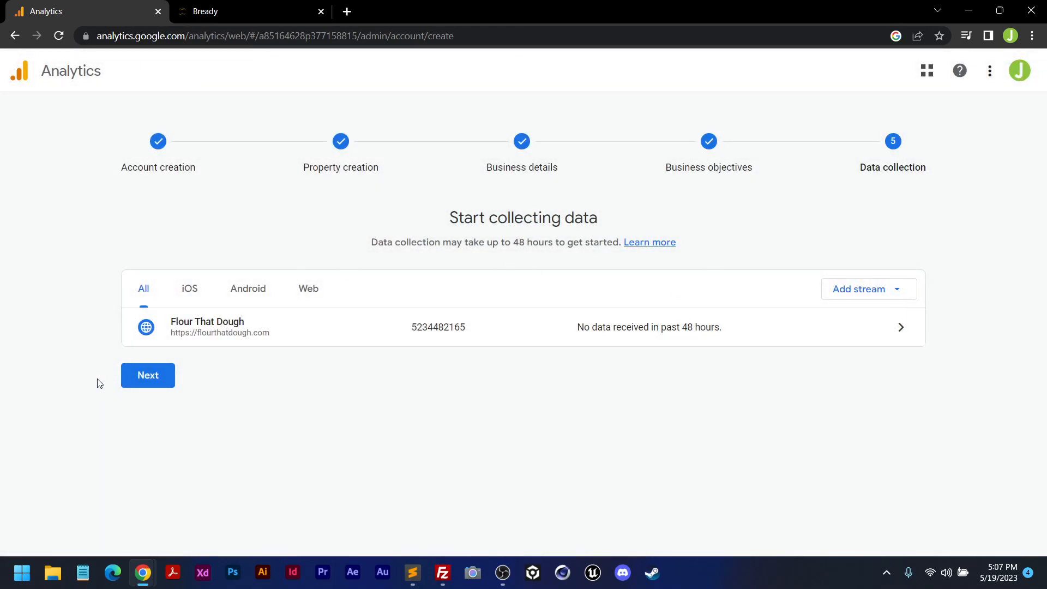
# - Finish the data collection stage of the account setup and continue to the Analytics home page
pyautogui.click(146, 383)
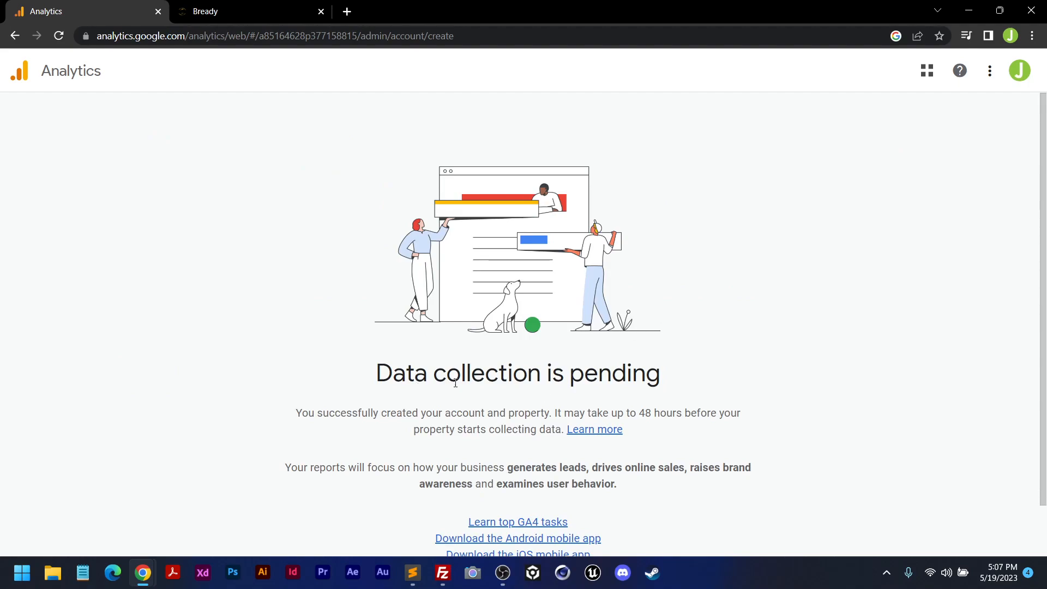
pyautogui.scroll(-1, 729, 359)
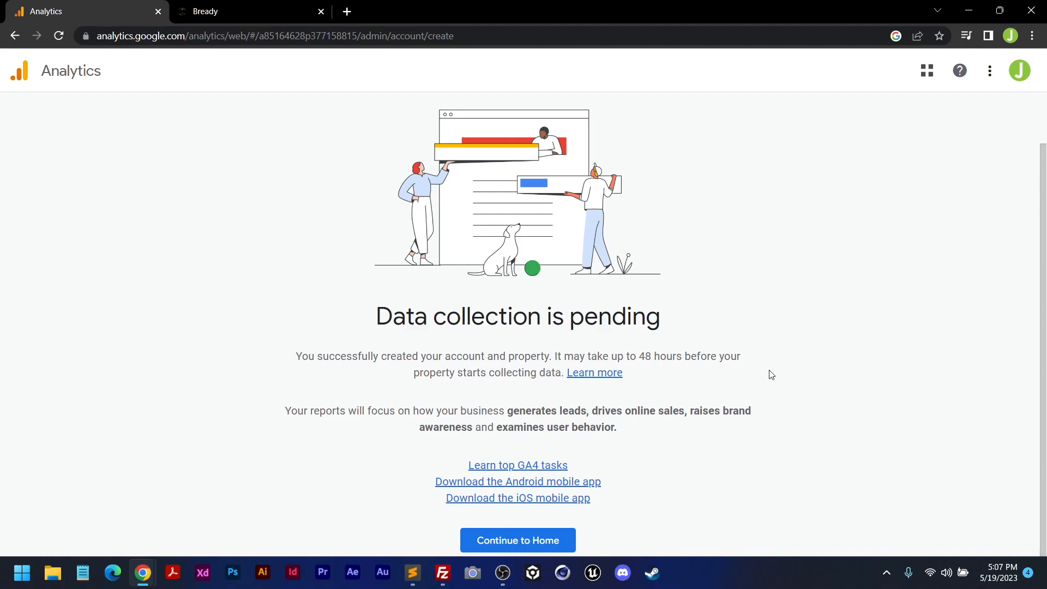
pyautogui.click(517, 552)
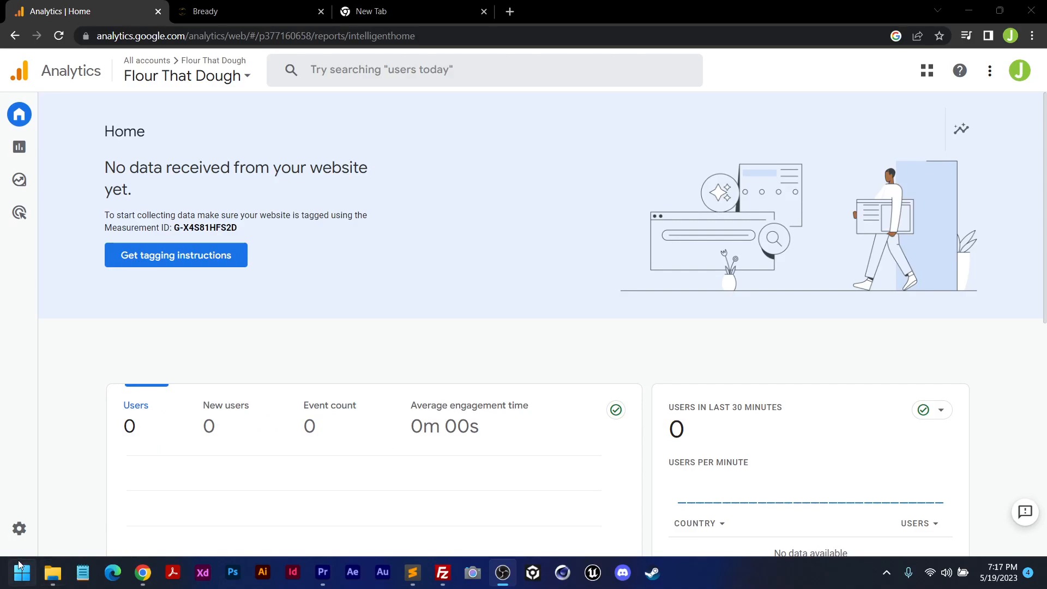
# - Open the details of the Flour That Dough web stream from the property's data streams in the admin settings
pyautogui.click(19, 530)
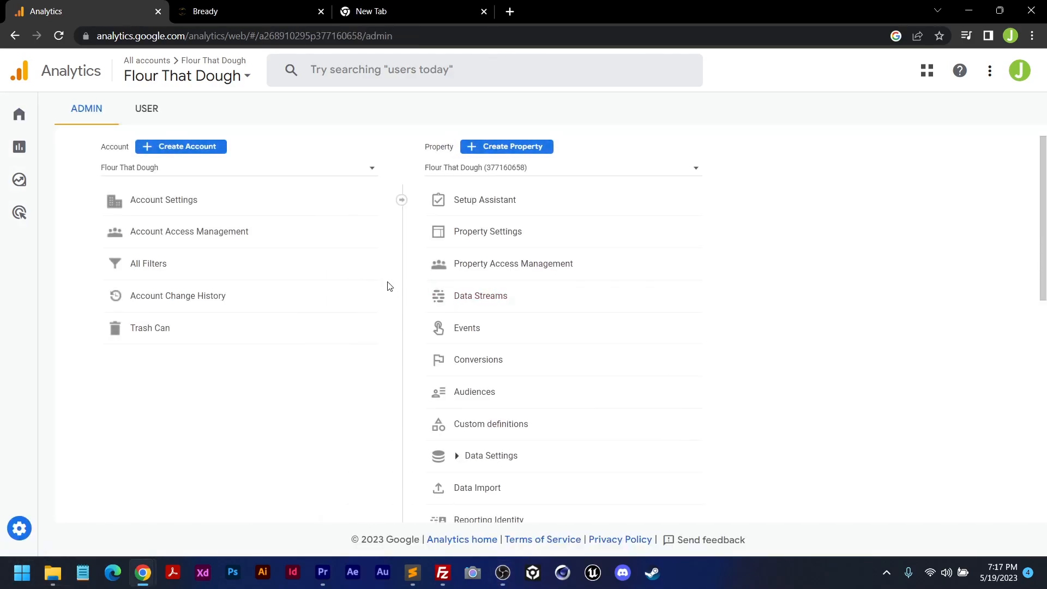
pyautogui.click(471, 299)
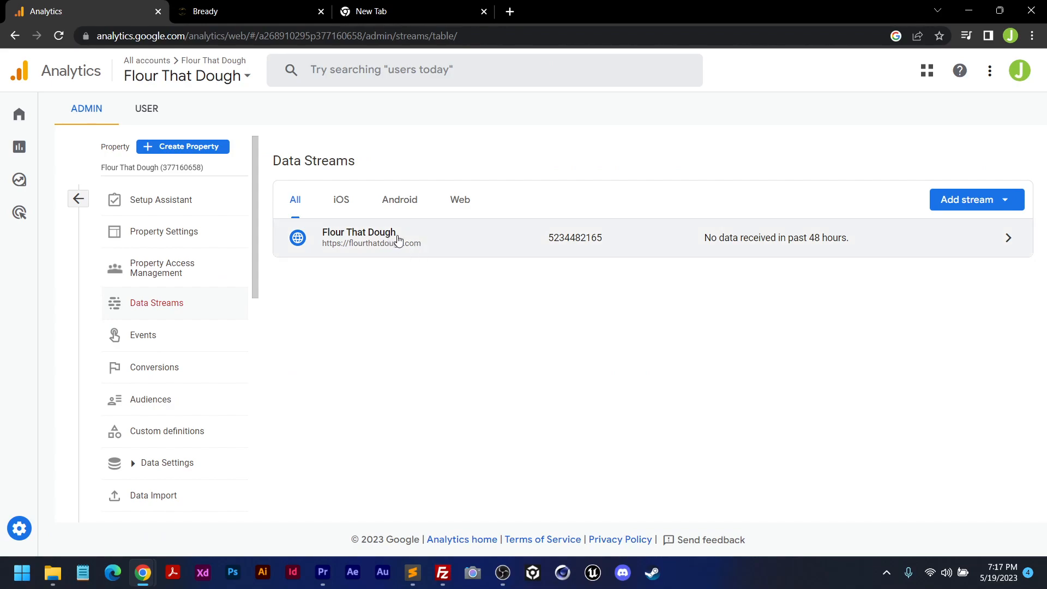
pyautogui.click(407, 240)
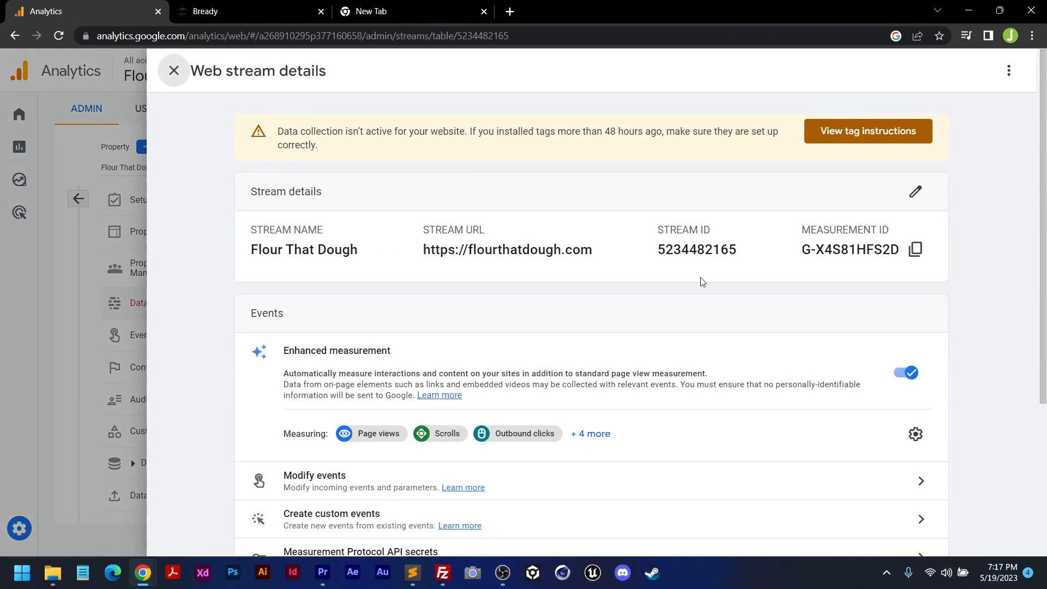
# - Open the domain configuration within the Google tag settings of the Flour That Dough stream
pyautogui.scroll(-3, 664, 300)
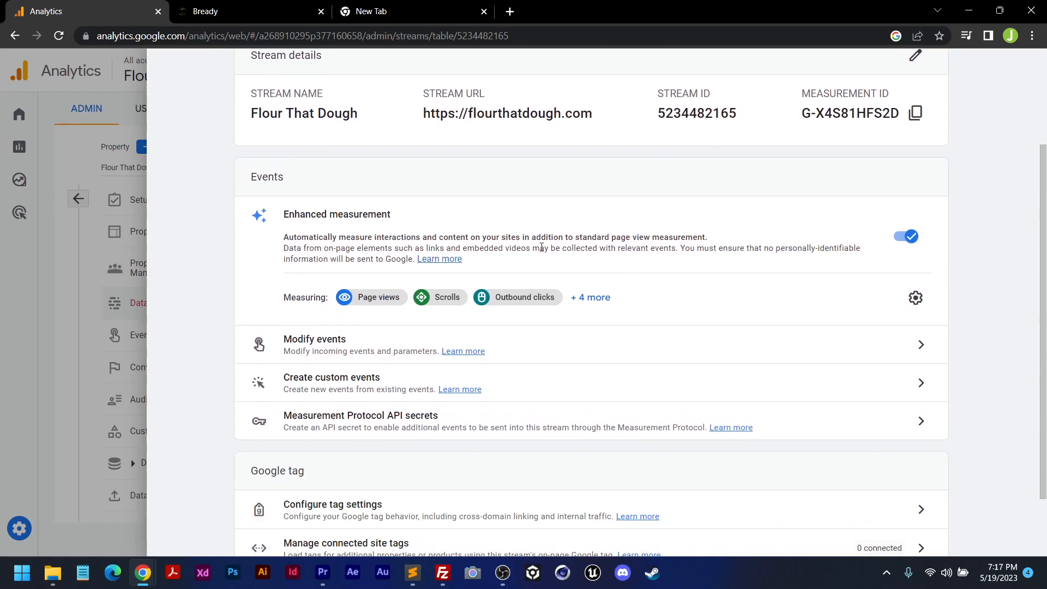
pyautogui.scroll(-2, 575, 313)
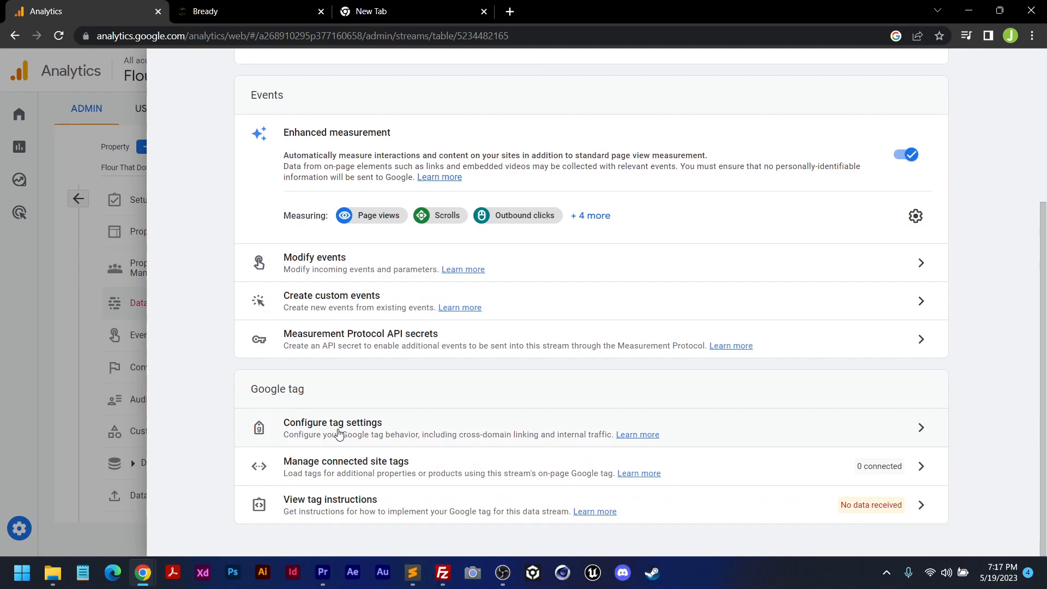
pyautogui.click(338, 428)
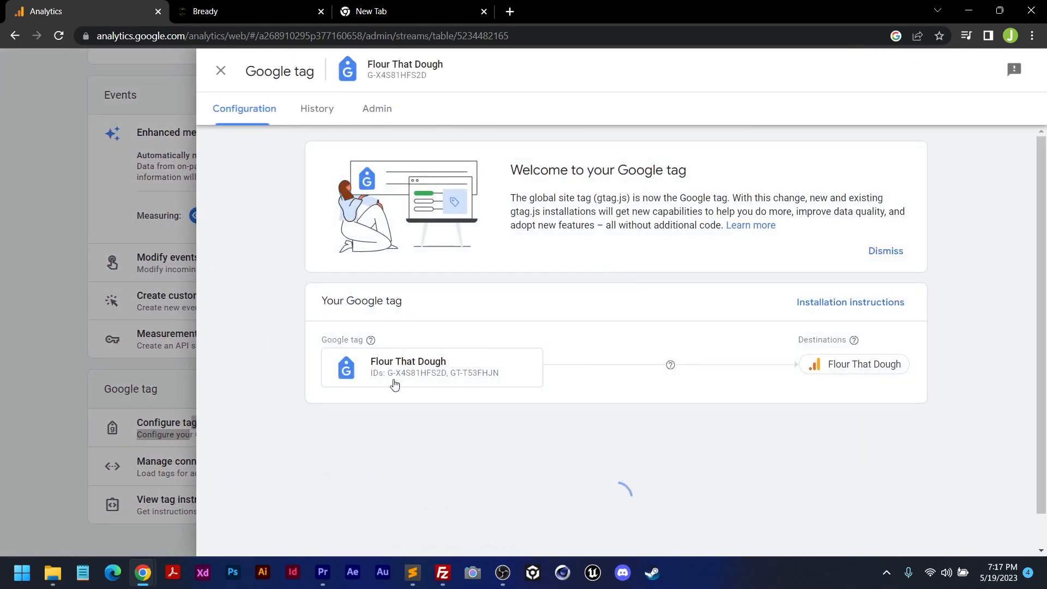
pyautogui.scroll(-1, 722, 344)
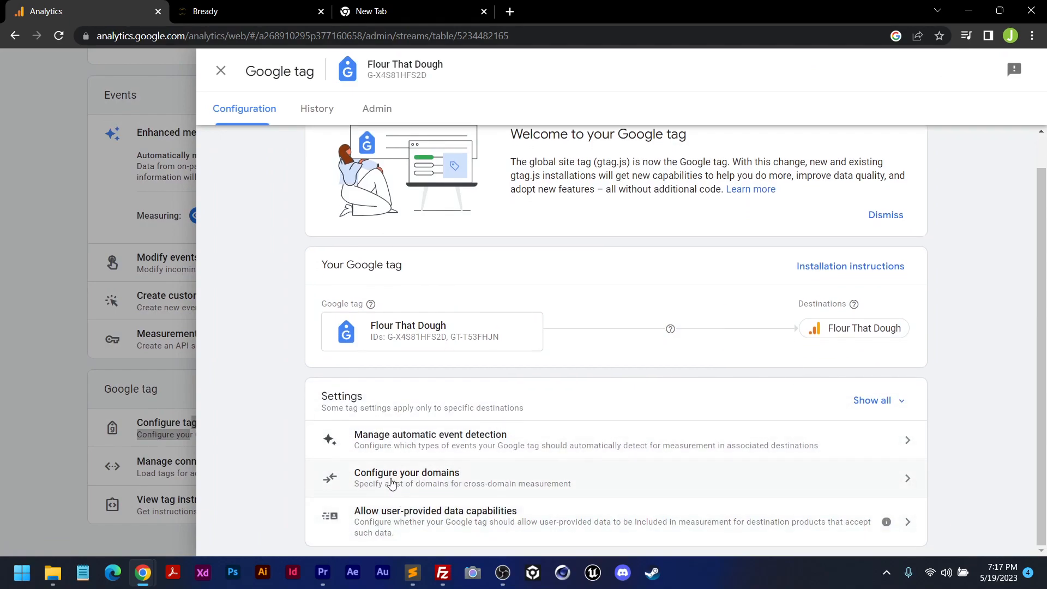
pyautogui.click(906, 483)
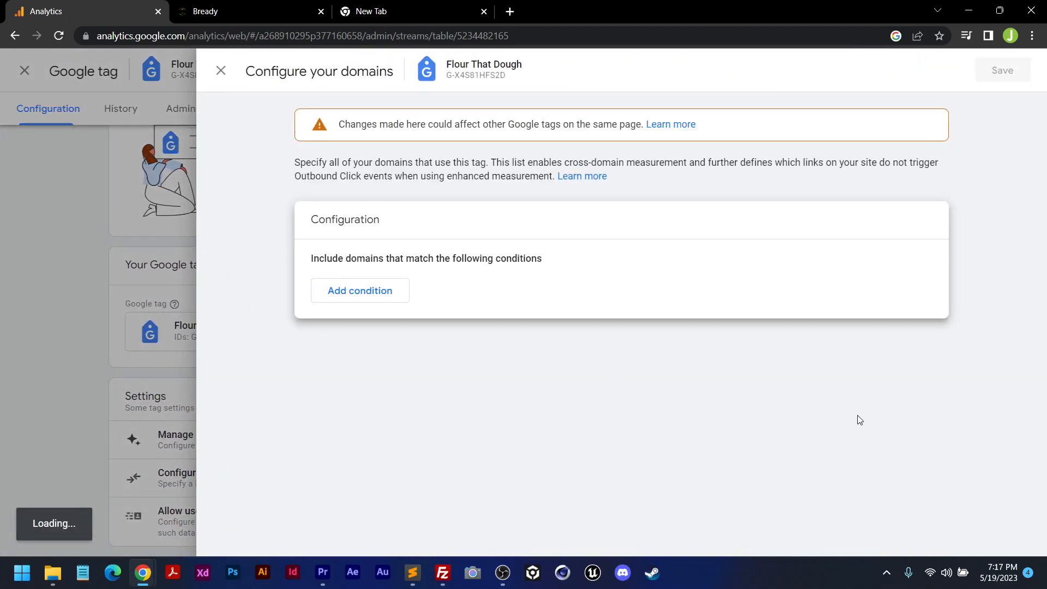
# - Add domain conditions containing mydomain.com, myotherdomain.com and mythirddomain.com, and save the domain configuration
pyautogui.click(357, 293)
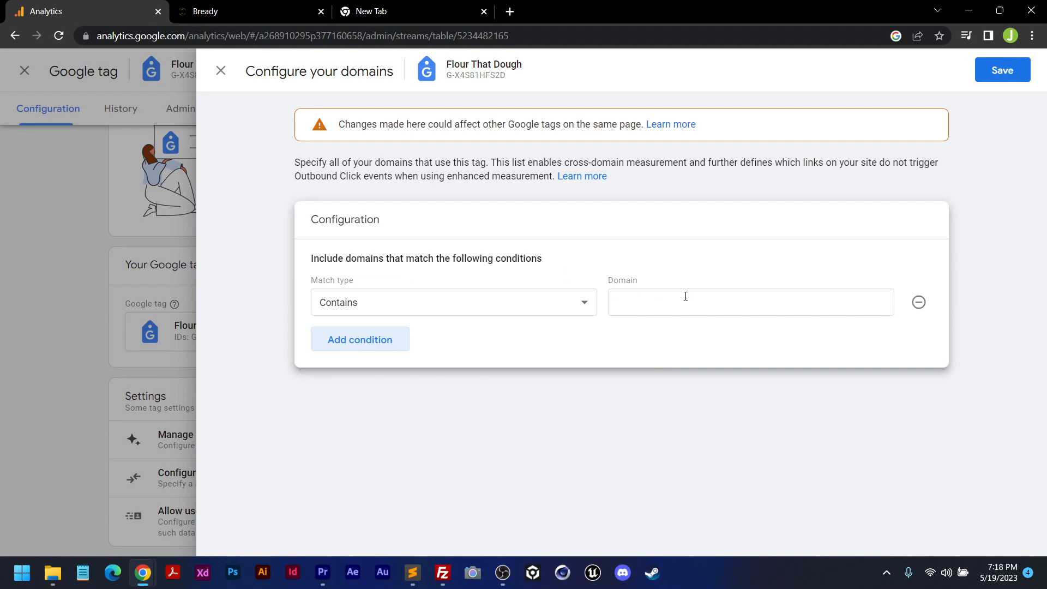
pyautogui.click(663, 300)
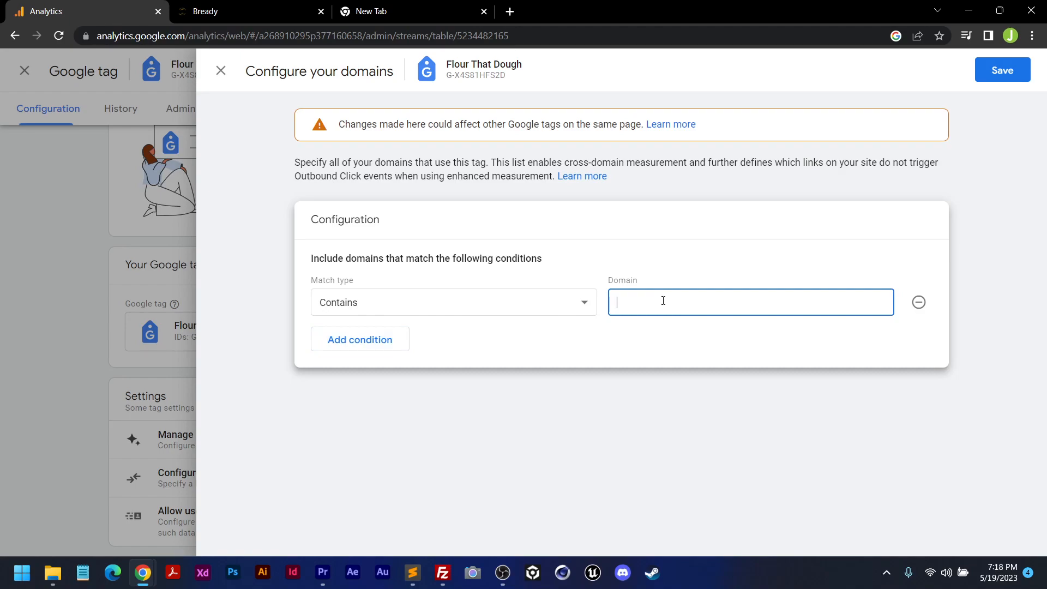
pyautogui.write('mydomain.com')
pyautogui.click(364, 347)
pyautogui.click(638, 337)
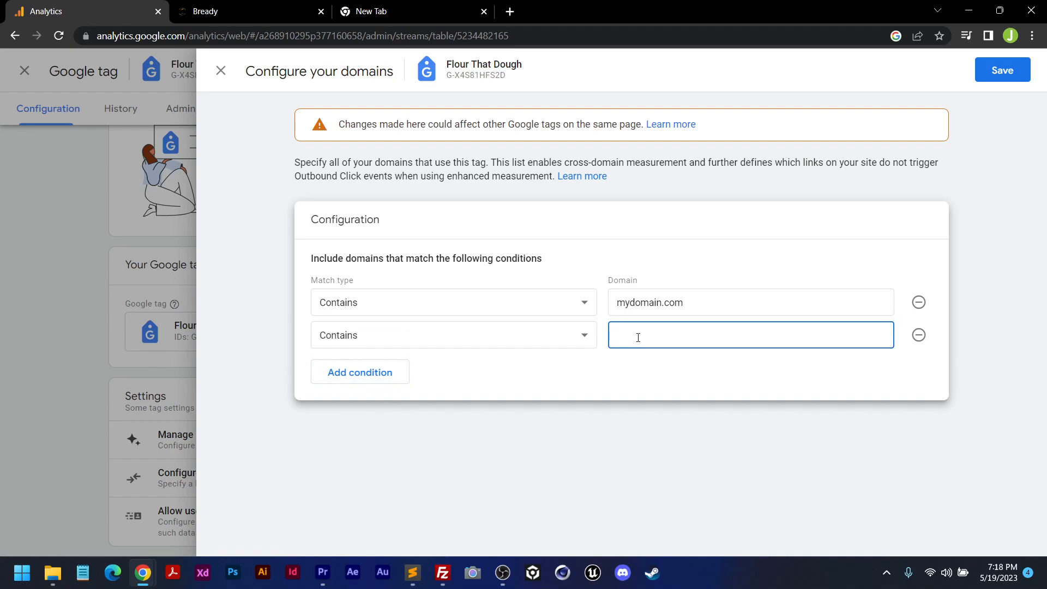
pyautogui.write('myotherdomain.com')
pyautogui.click(361, 378)
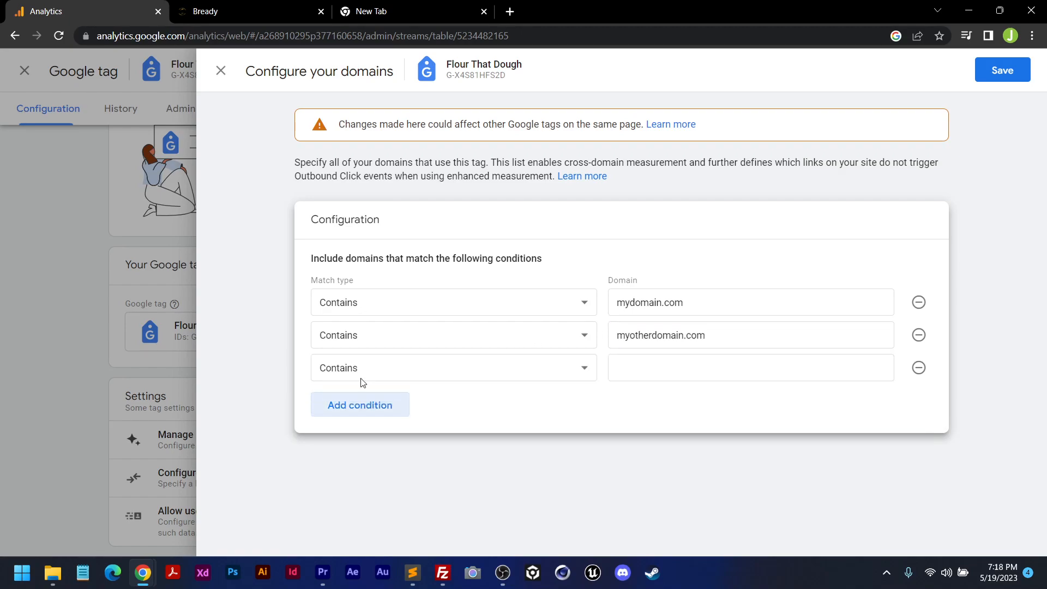
pyautogui.click(650, 367)
pyautogui.write('my')
pyautogui.write('thirddo')
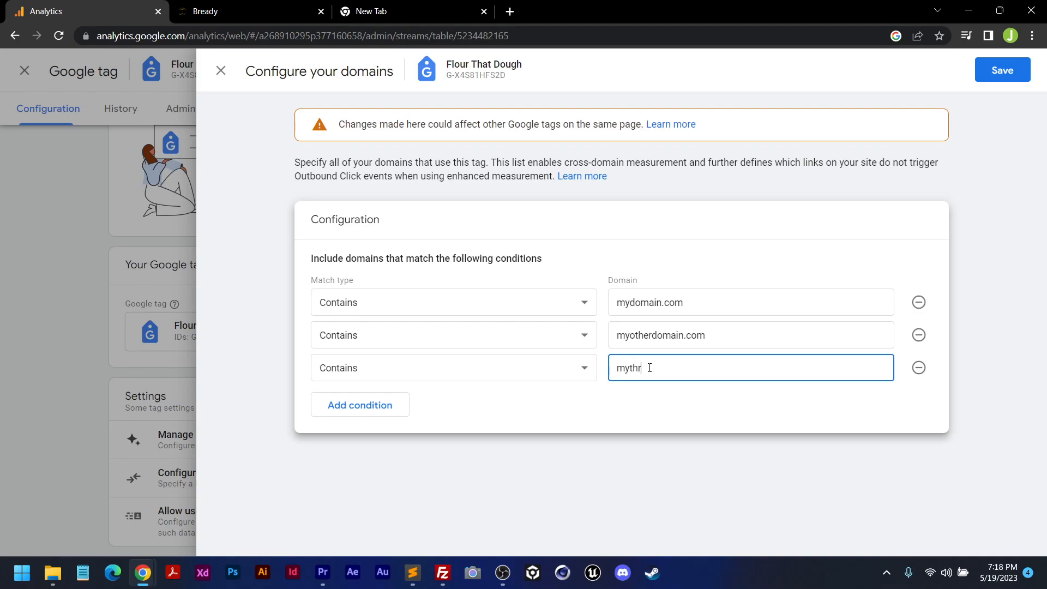
pyautogui.write('main.com')
pyautogui.click(1002, 72)
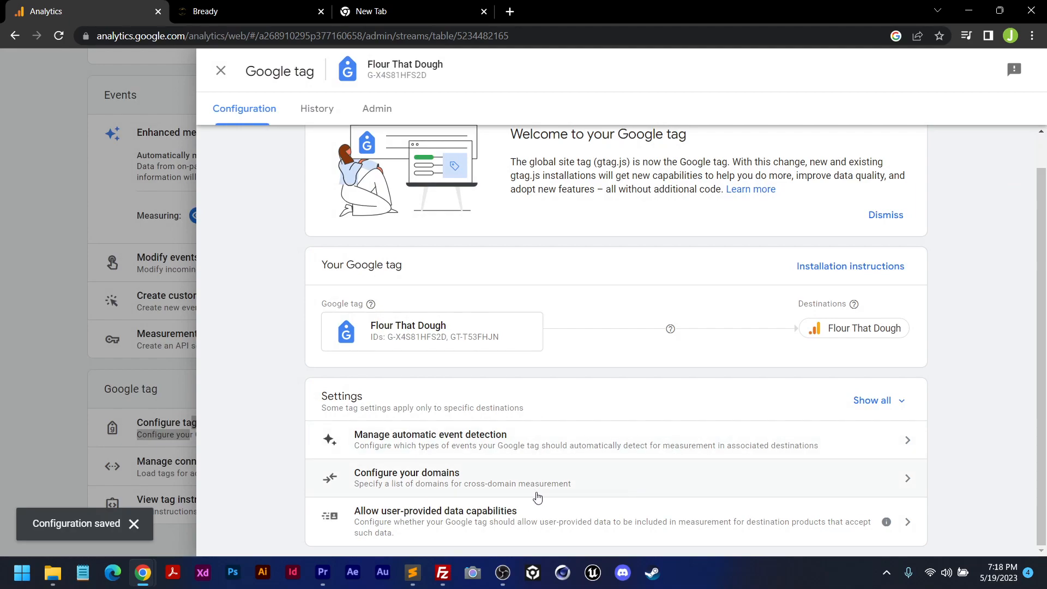
# - Reopen the domain configuration, remove all three domain conditions and save it
pyautogui.click(889, 480)
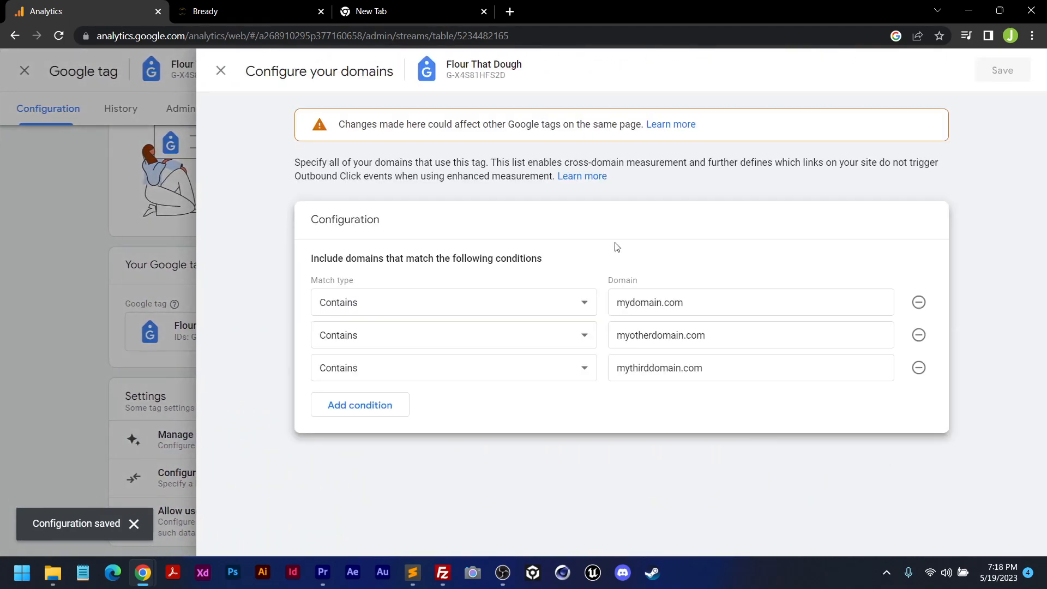
pyautogui.click(919, 367)
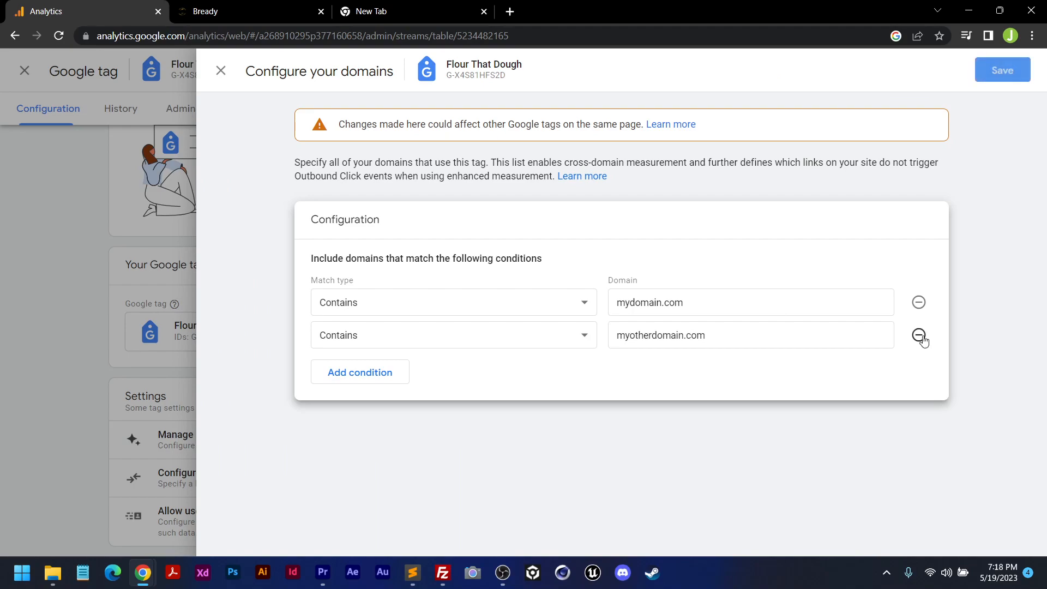
pyautogui.click(918, 335)
pyautogui.click(919, 302)
pyautogui.click(1002, 70)
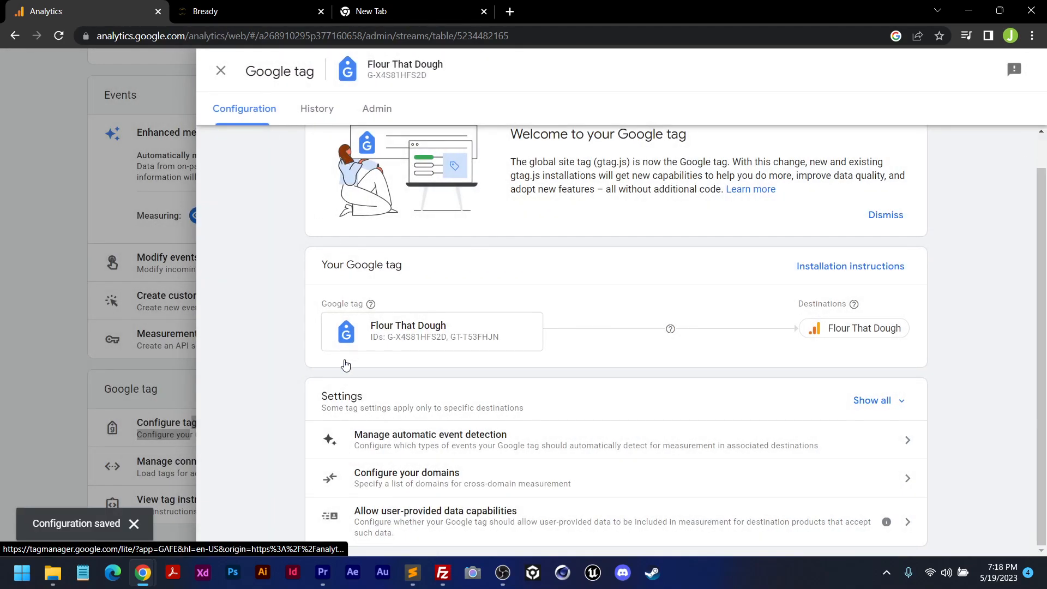
# - Close the Google tag settings and the web stream details, and return to the admin overview
pyautogui.click(221, 71)
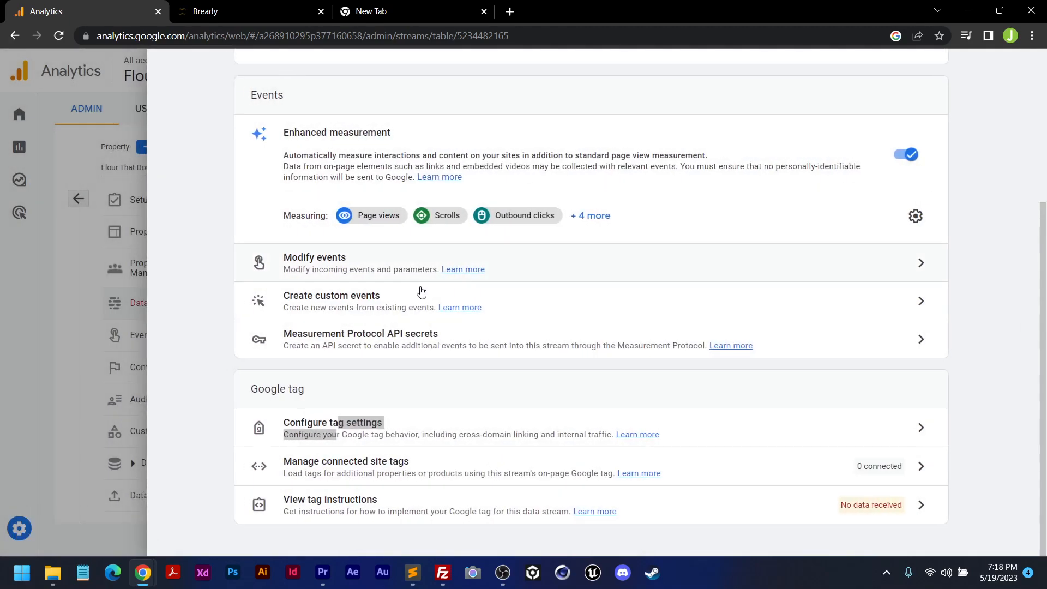
pyautogui.click(174, 70)
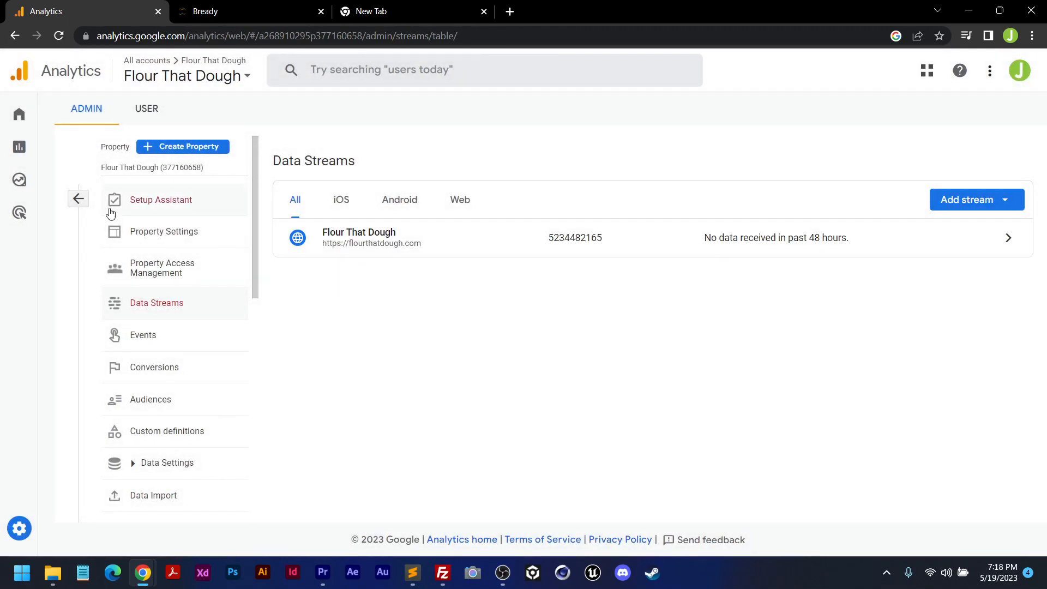
pyautogui.click(78, 199)
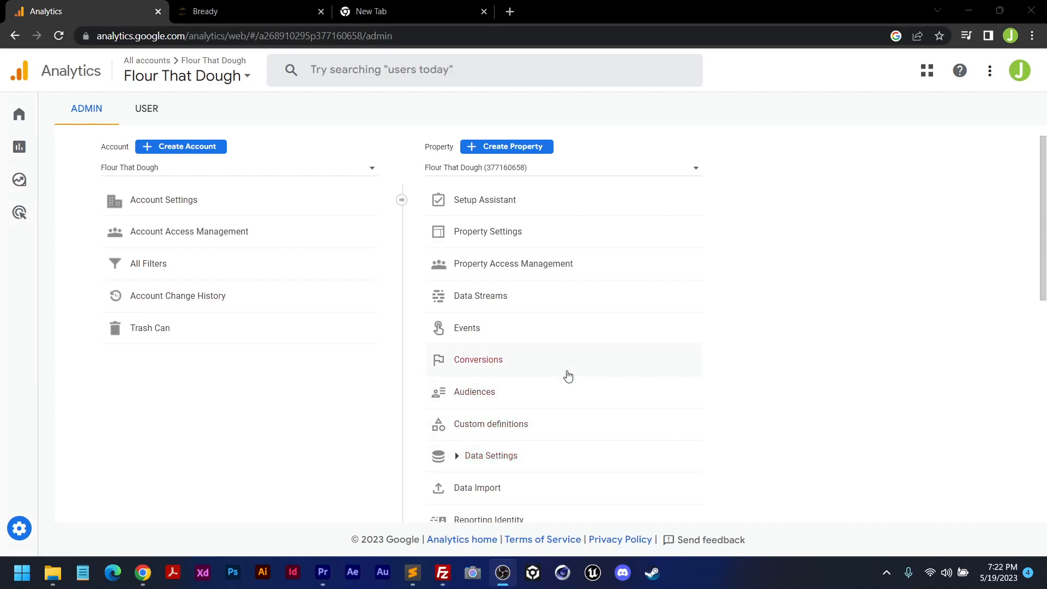
# - Set the property's event data retention to 14 months in the data settings and save it
pyautogui.scroll(-1, 493, 420)
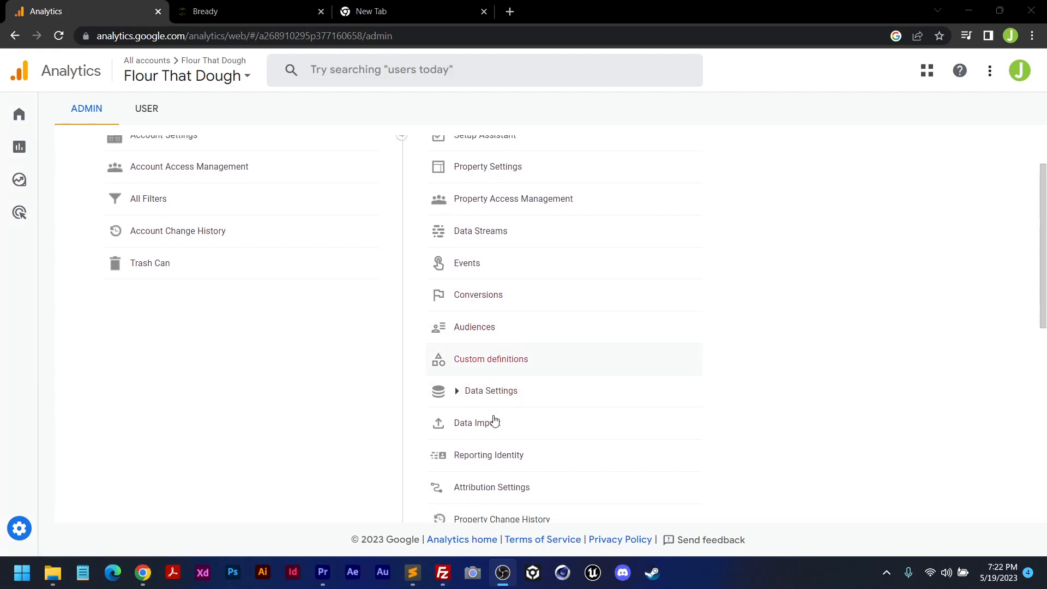
pyautogui.click(484, 388)
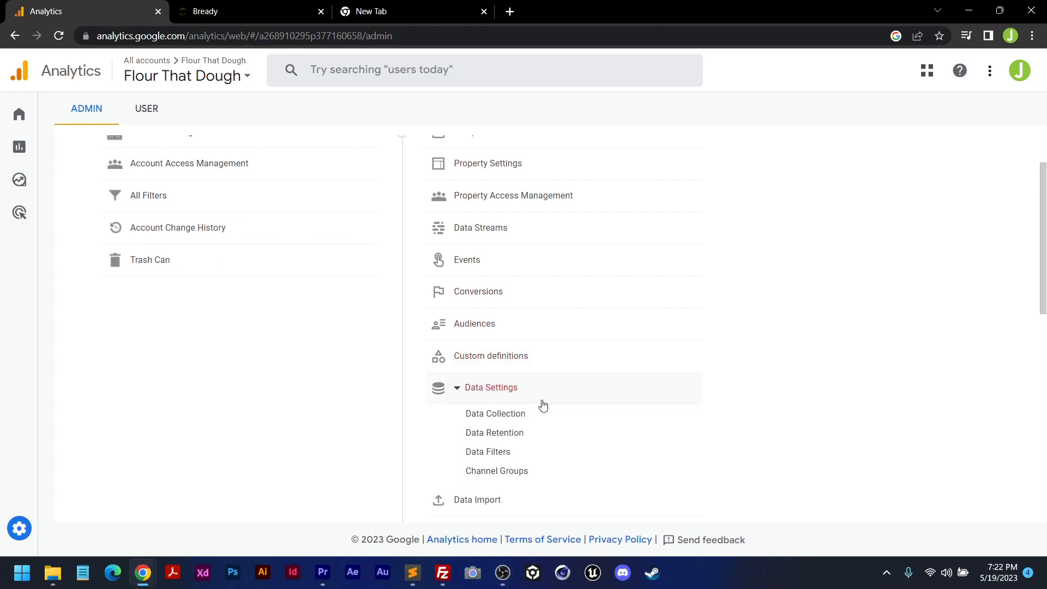
pyautogui.scroll(-1, 530, 406)
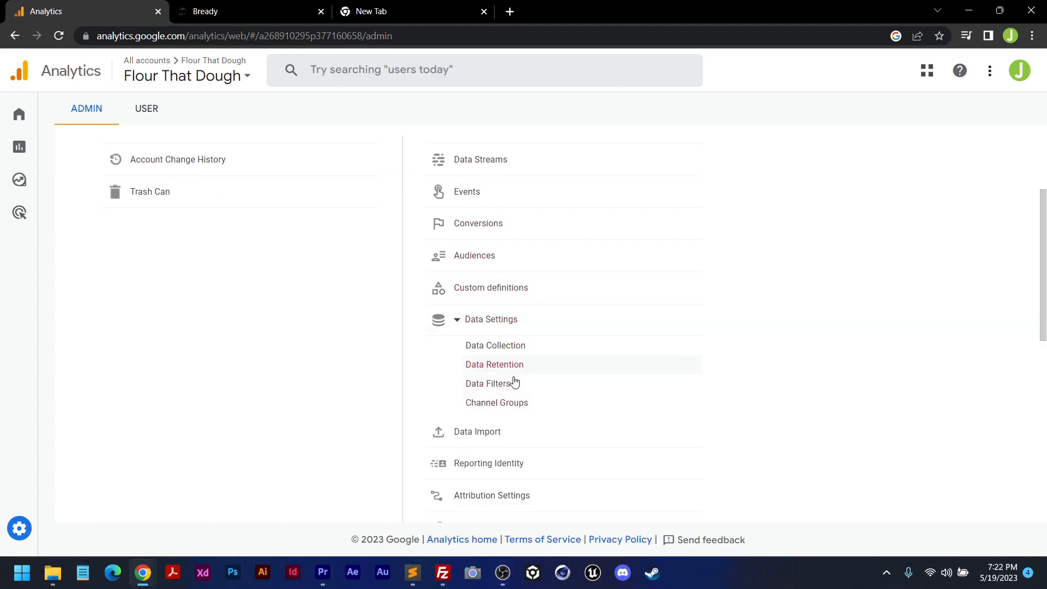
pyautogui.click(492, 369)
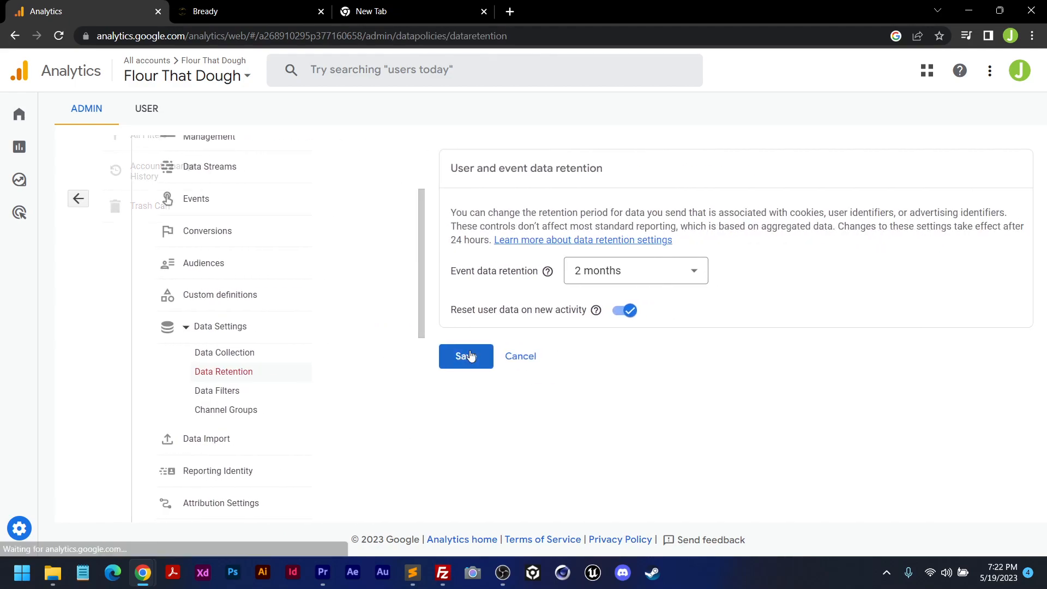
pyautogui.click(524, 262)
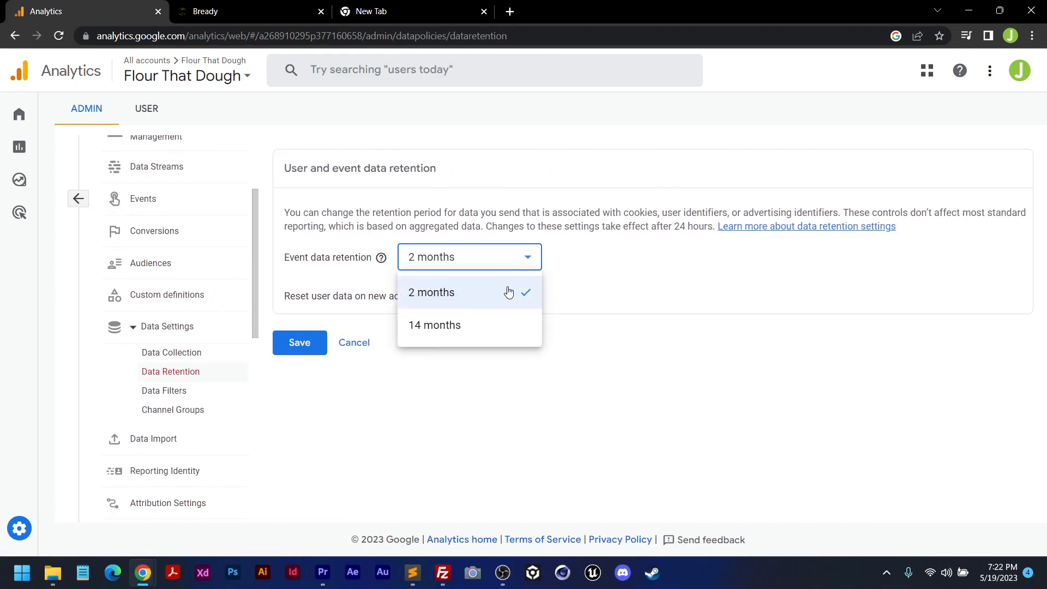
pyautogui.click(444, 325)
pyautogui.click(625, 290)
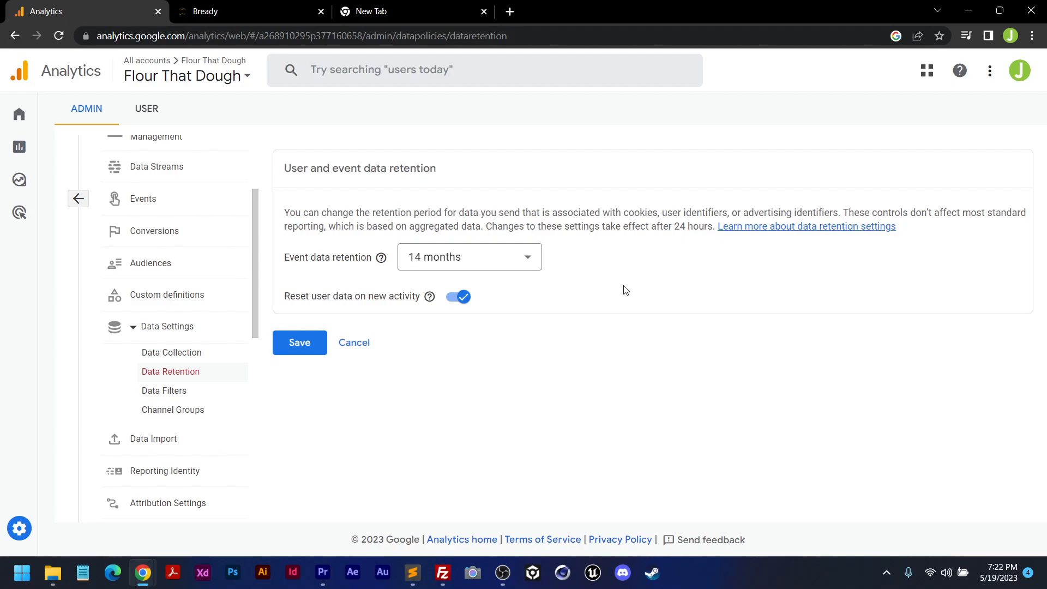
pyautogui.click(300, 349)
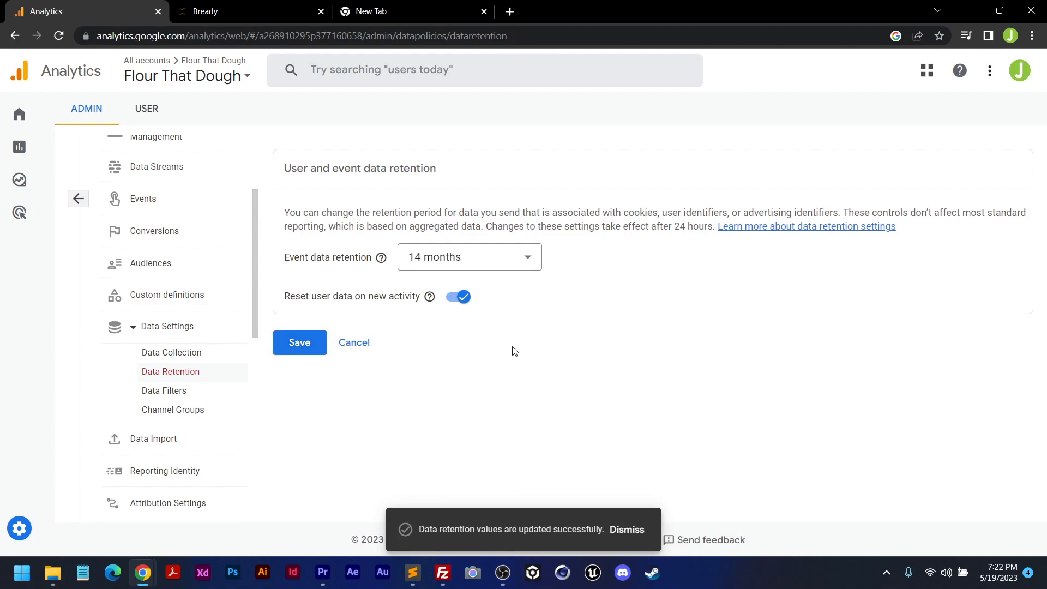
# - Leave the data retention settings and return to the admin overview
pyautogui.click(79, 199)
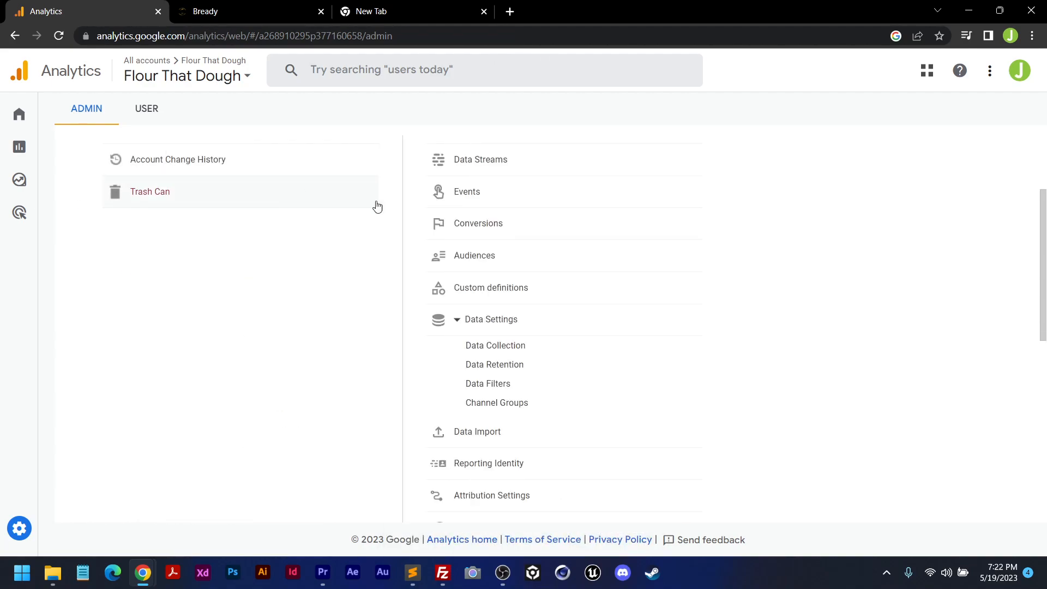
pyautogui.click(457, 319)
pyautogui.scroll(3, 484, 313)
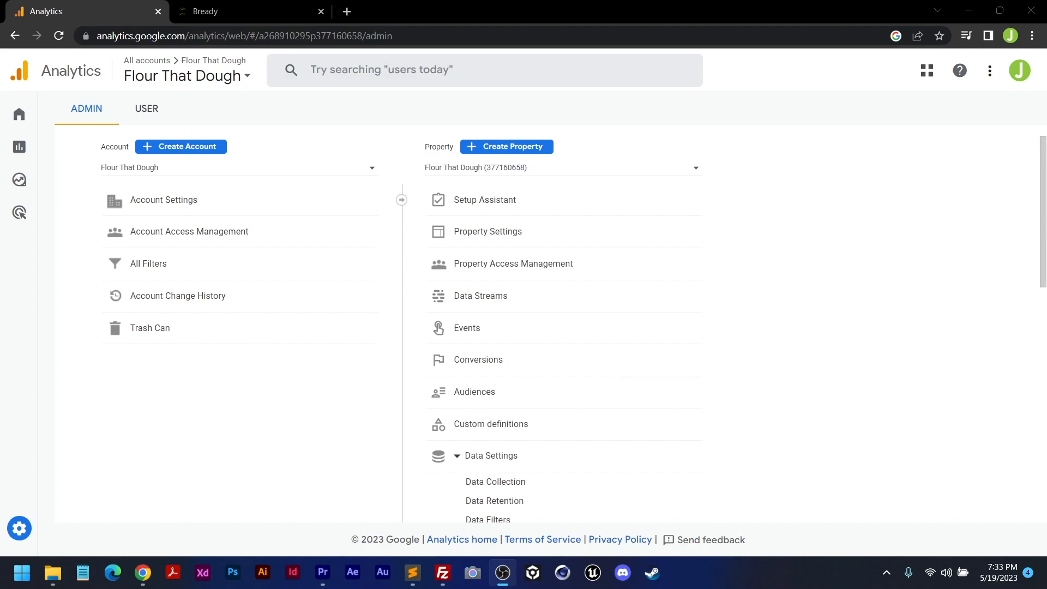
# - Open the internal traffic definition in the full Google tag settings of the Flour That Dough web stream
pyautogui.click(476, 299)
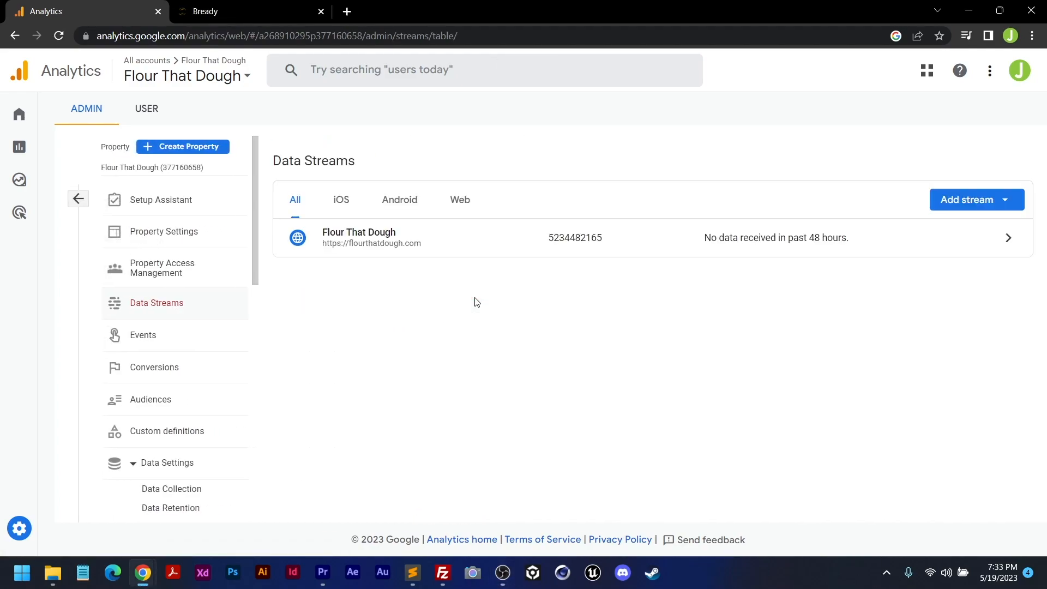
pyautogui.click(445, 249)
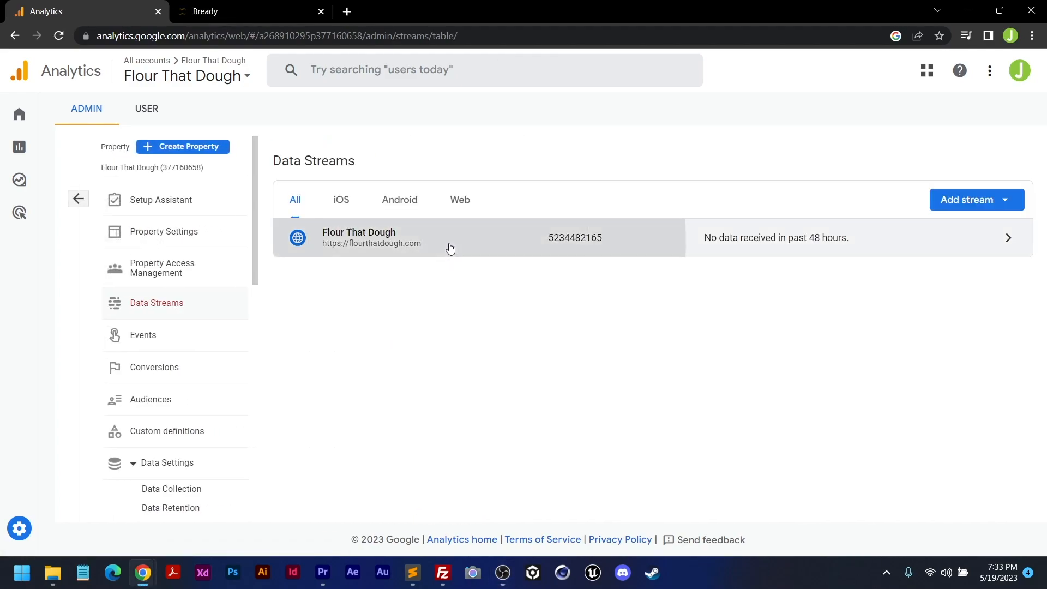
pyautogui.scroll(-4, 546, 322)
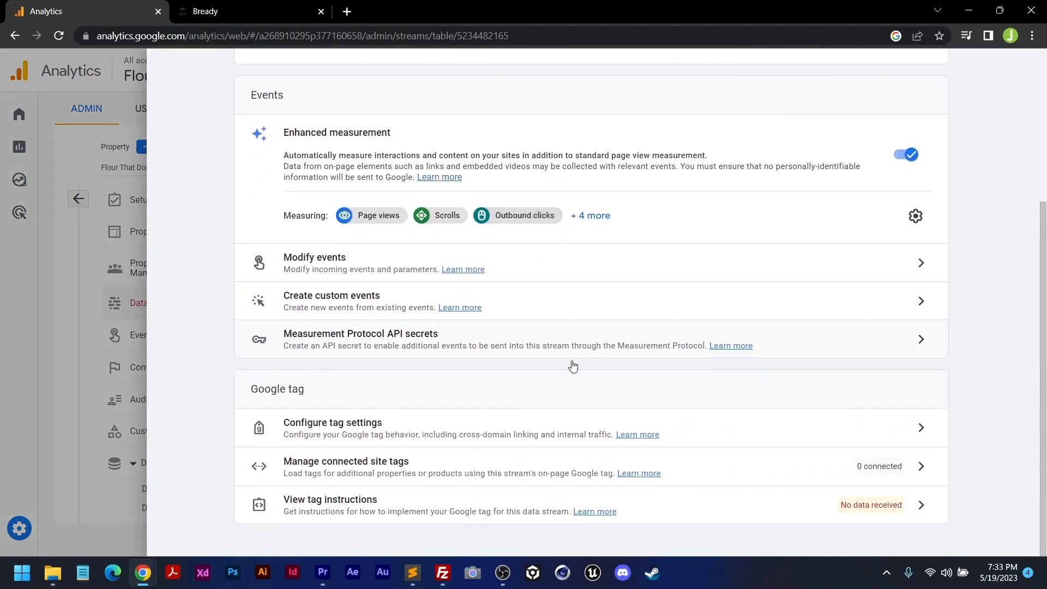
pyautogui.click(362, 437)
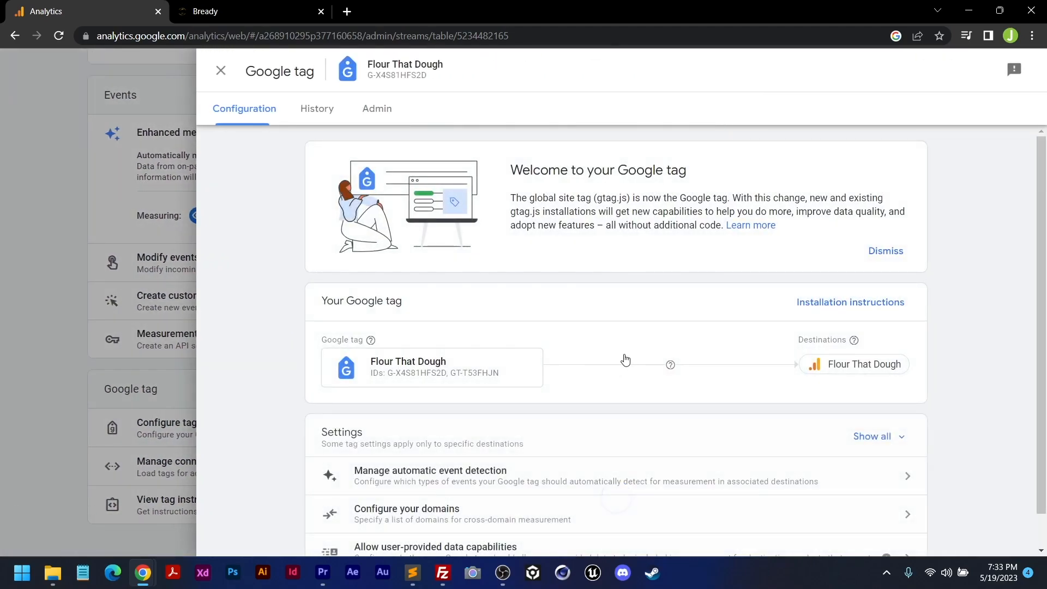
pyautogui.scroll(-1, 625, 358)
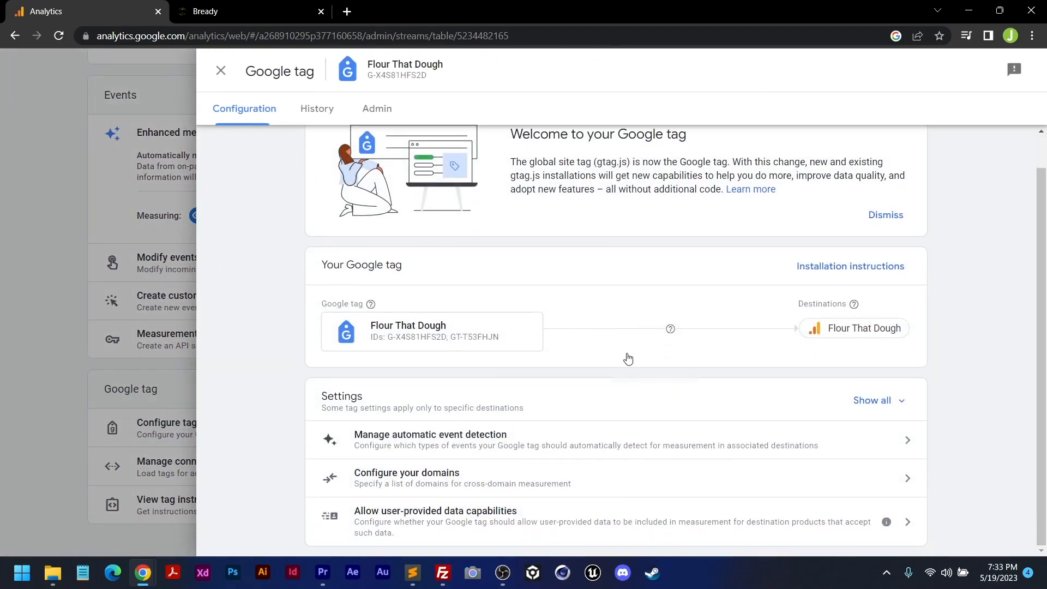
pyautogui.click(877, 406)
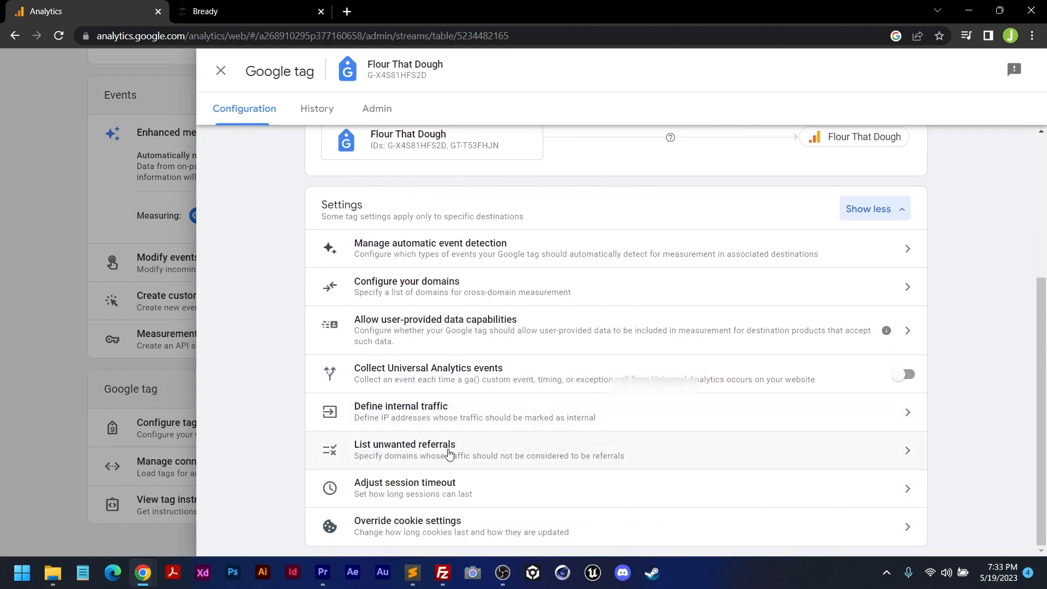
pyautogui.click(413, 417)
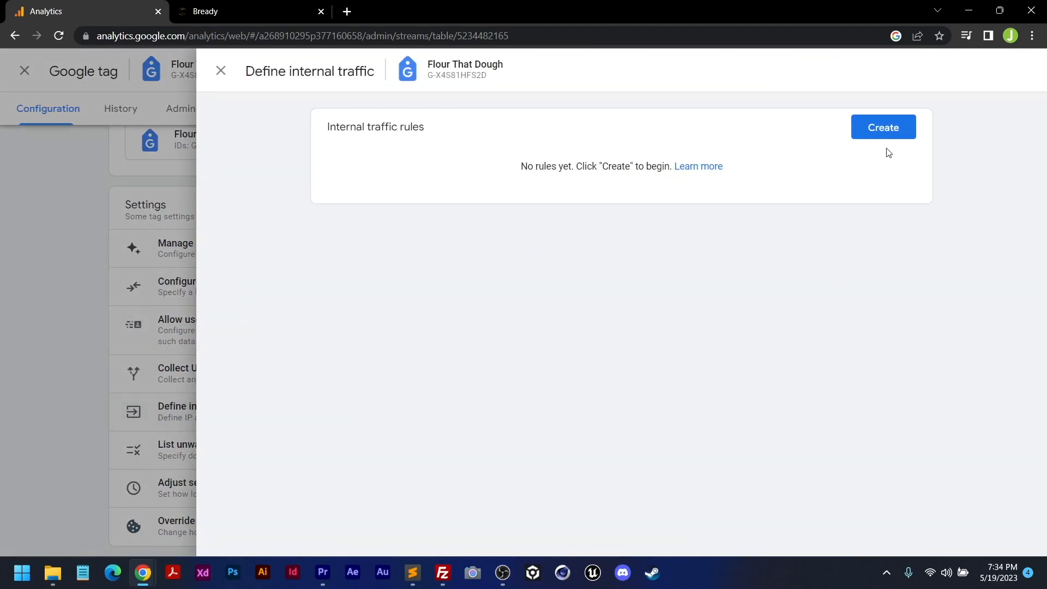
# - Start a new internal traffic rule and name it Green Monkeys Studio
pyautogui.click(879, 132)
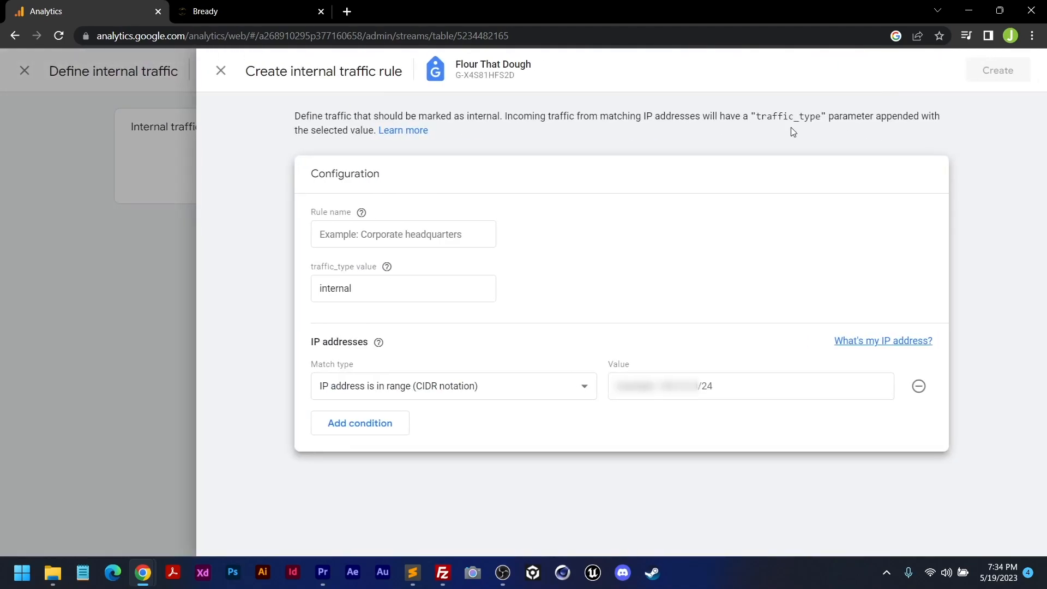
pyautogui.click(390, 231)
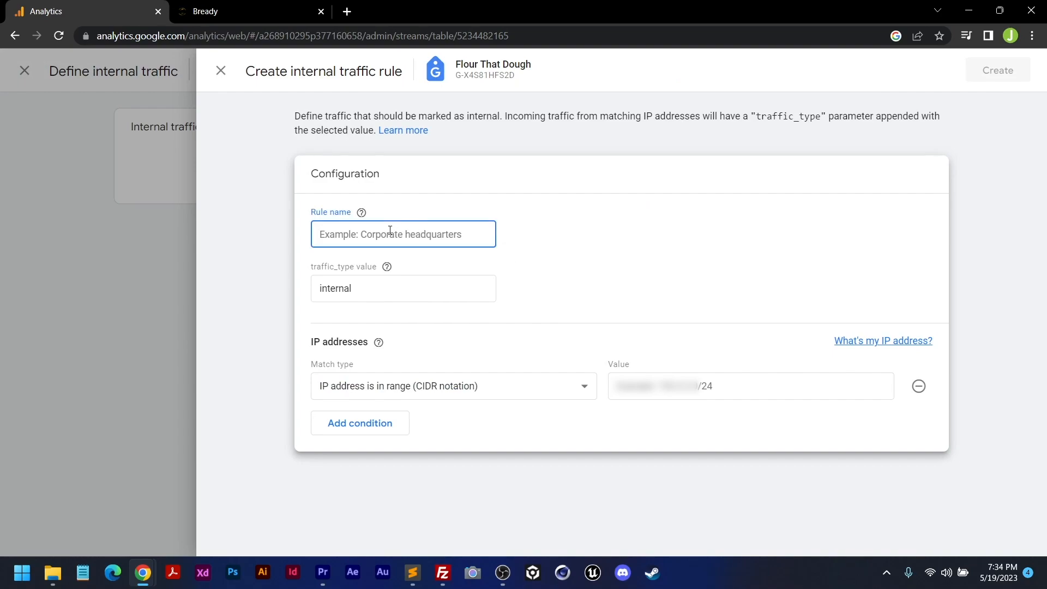
pyautogui.write('Green')
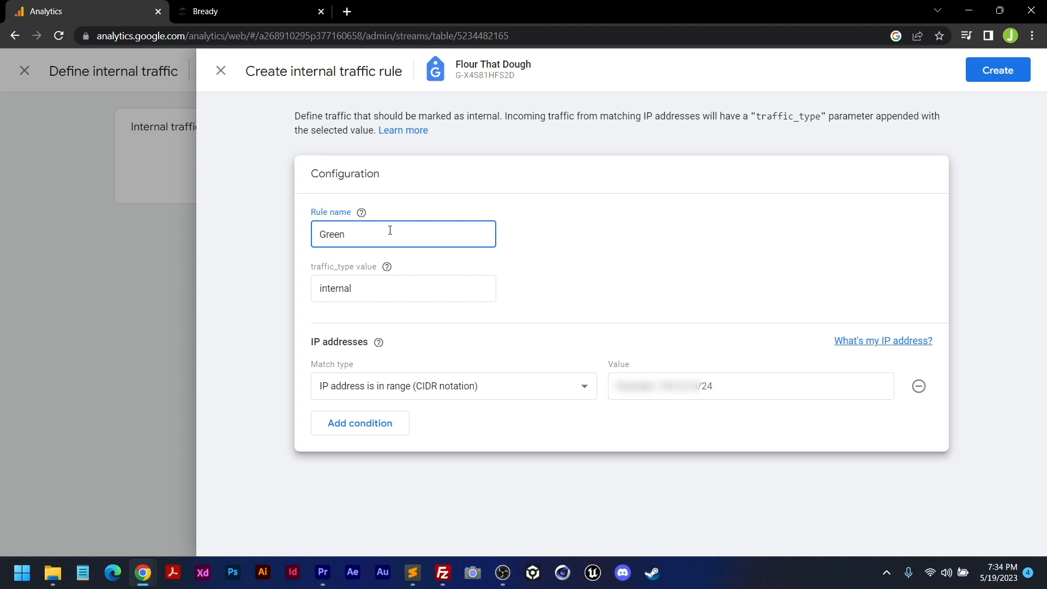
pyautogui.write(' Monkeys Studio')
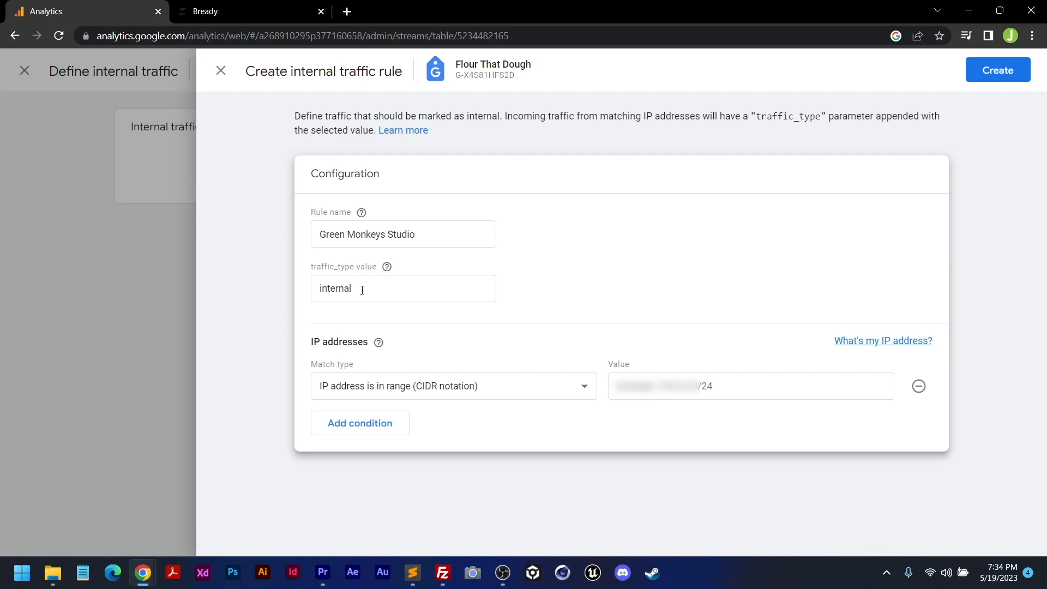
# - Try meowmix and orangeful as the rule's traffic_type value, clearing each, and set it to meow
pyautogui.moveTo(362, 289); pyautogui.dragTo(301, 294)
pyautogui.write('meowmix')
pyautogui.press('BackSpace')
pyautogui.press('BackSpace')
pyautogui.press('BackSpace')
pyautogui.press('BackSpace')
pyautogui.press('BackSpace')
pyautogui.press('BackSpace')
pyautogui.press('BackSpace')
pyautogui.write('orangeful')
pyautogui.press('BackSpace')
pyautogui.press('BackSpace')
pyautogui.press('BackSpace')
pyautogui.press('BackSpace')
pyautogui.press('BackSpace')
pyautogui.press('BackSpace')
pyautogui.press('BackSpace')
pyautogui.press('BackSpace')
pyautogui.press('BackSpace')
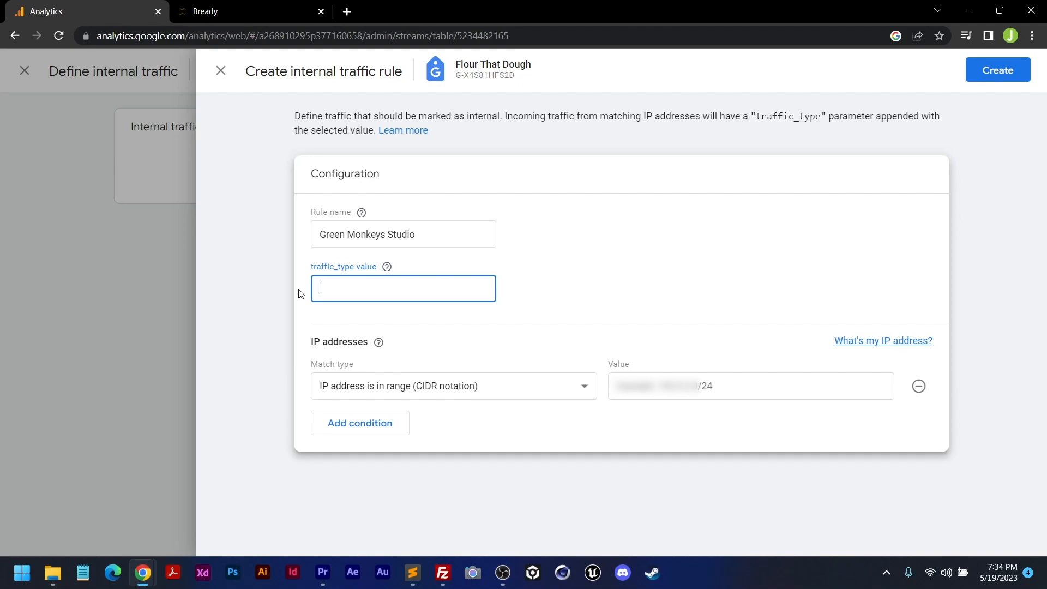
pyautogui.write('meow')
pyautogui.click(298, 289)
# - Set the rule's condition to IP address equals and paste in the internal IP address copied from the text editor
pyautogui.moveTo(378, 358)
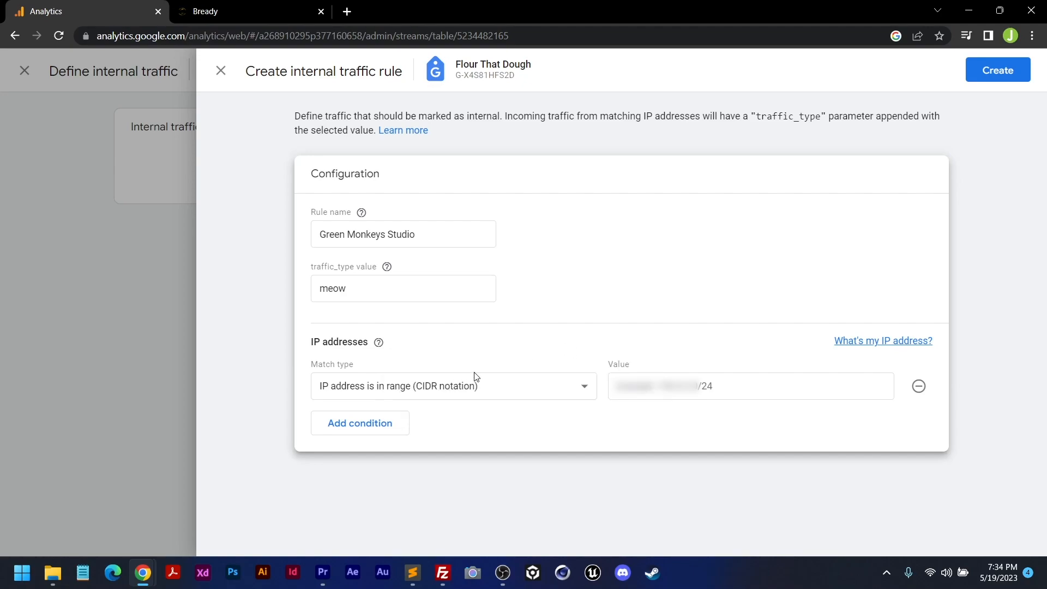
pyautogui.click(467, 390)
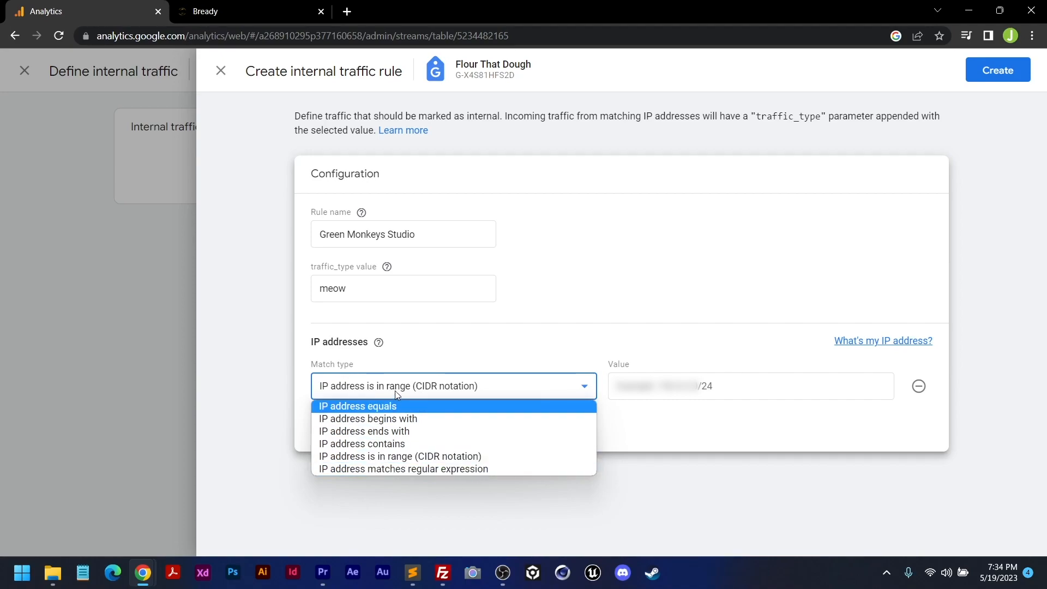
pyautogui.click(342, 409)
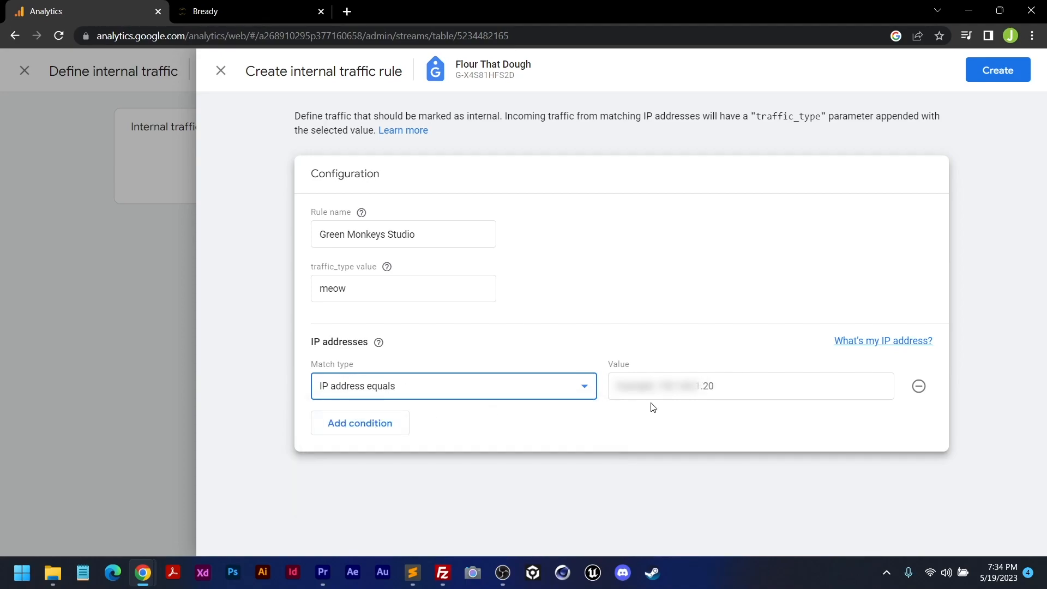
pyautogui.click(676, 391)
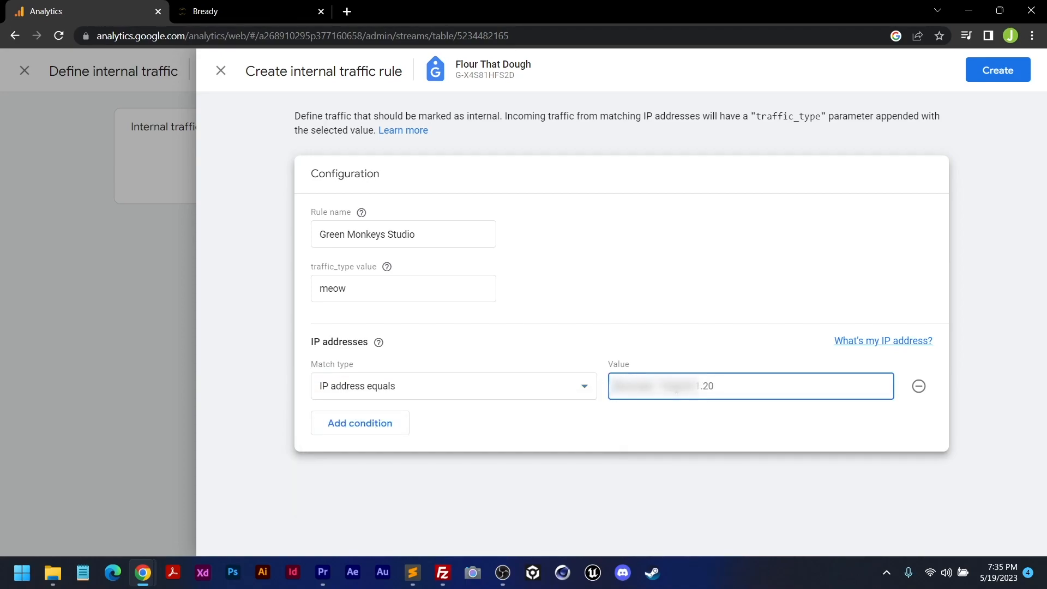
pyautogui.hotkey('alt', 'Tab')
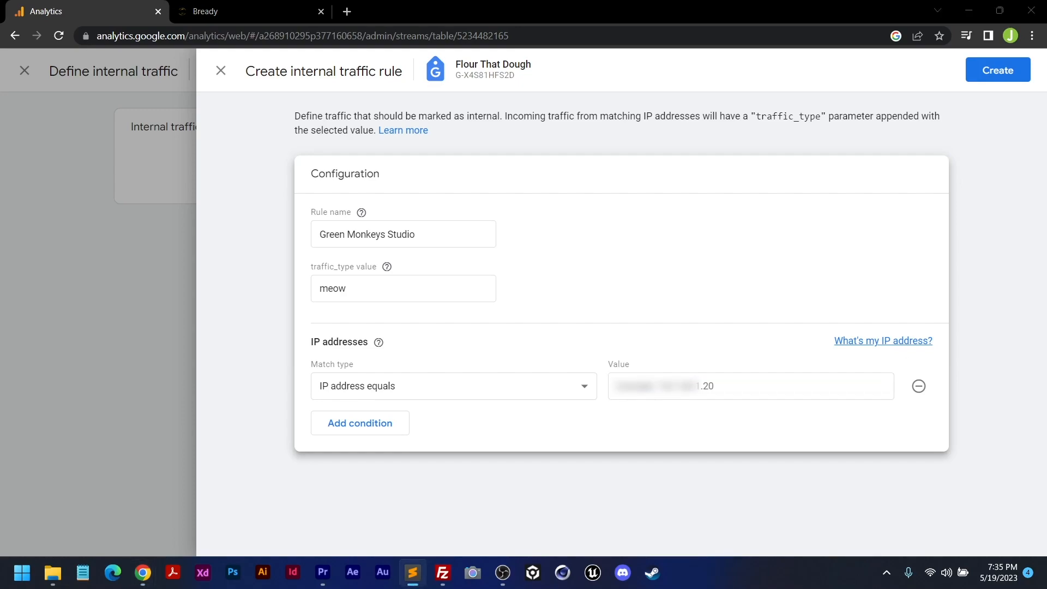
pyautogui.click(678, 389)
pyautogui.hotkey('ctrl', 'v')
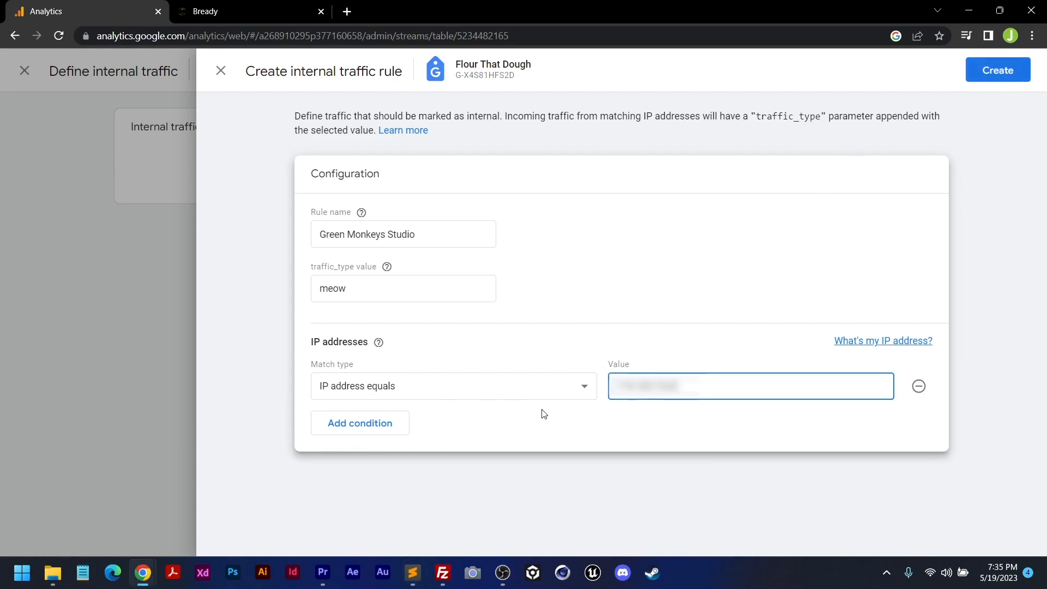
pyautogui.click(343, 428)
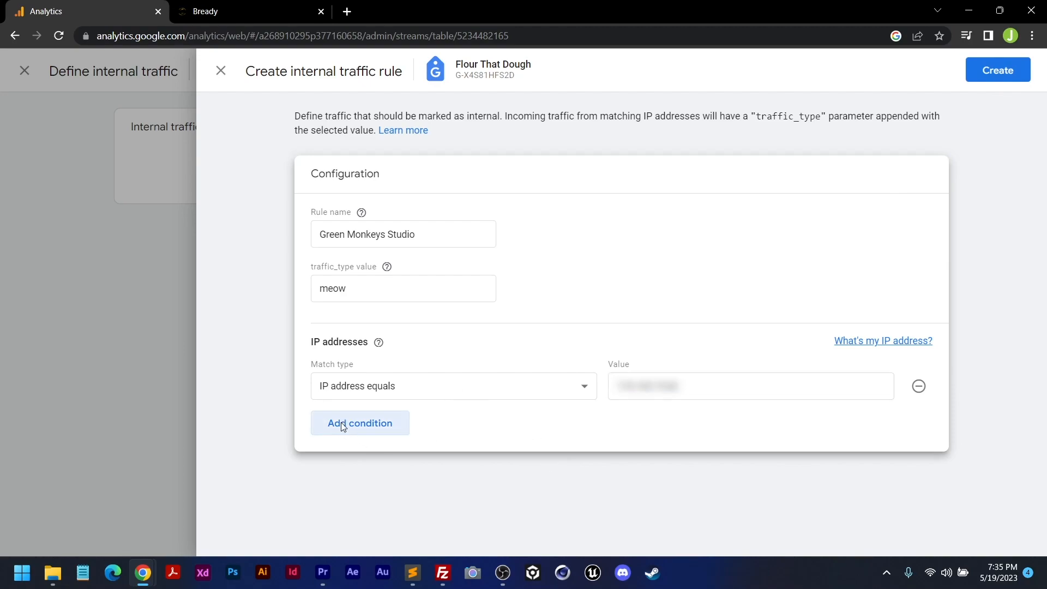
pyautogui.click(349, 429)
pyautogui.click(359, 436)
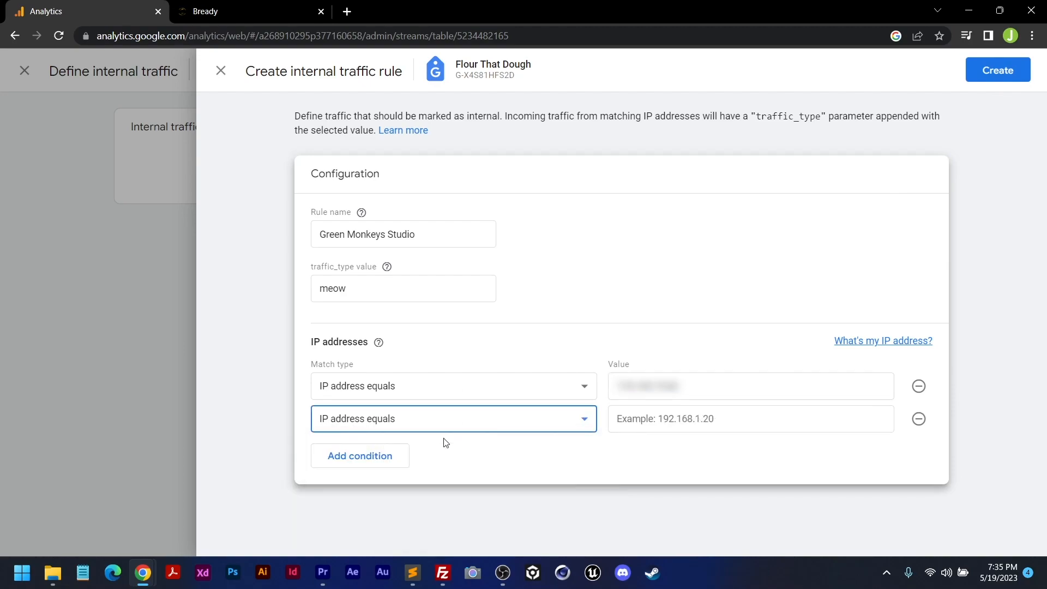
pyautogui.click(656, 418)
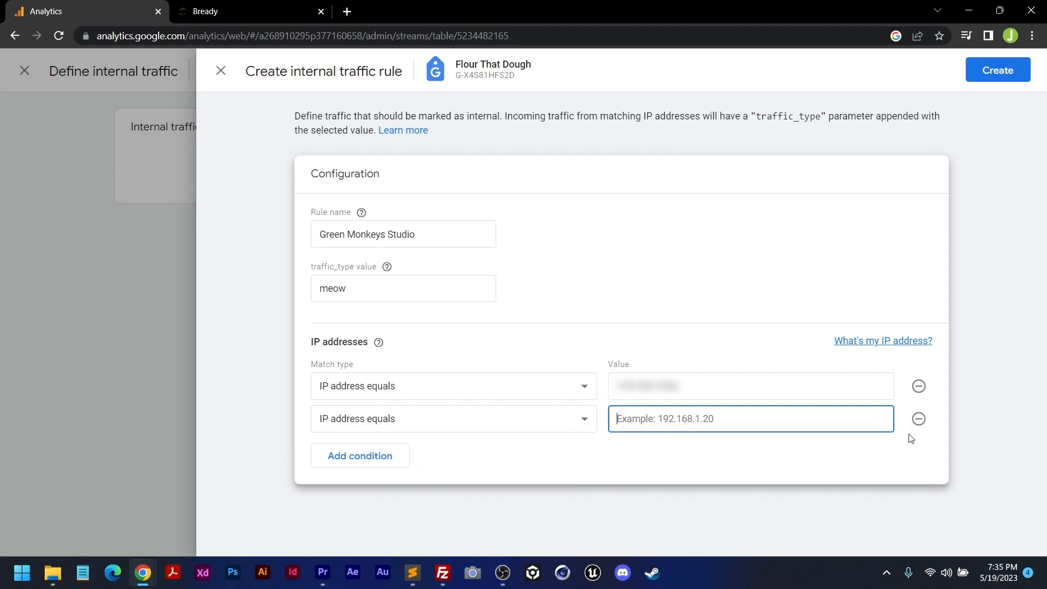
pyautogui.click(918, 419)
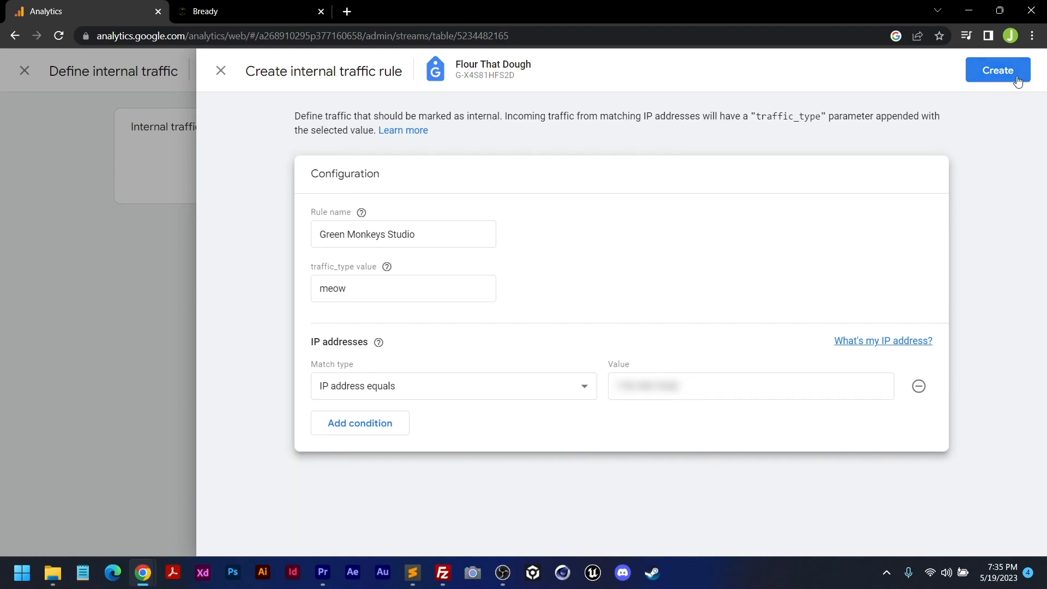
# - Create the internal traffic rule, then close the tag and stream settings to return to the admin overview
pyautogui.click(997, 77)
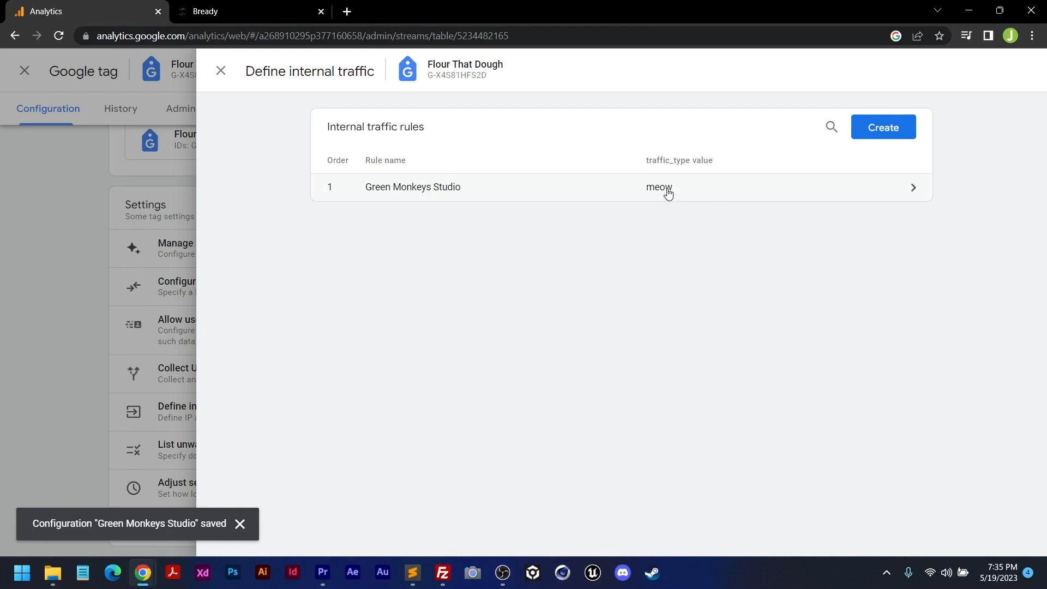
pyautogui.click(221, 73)
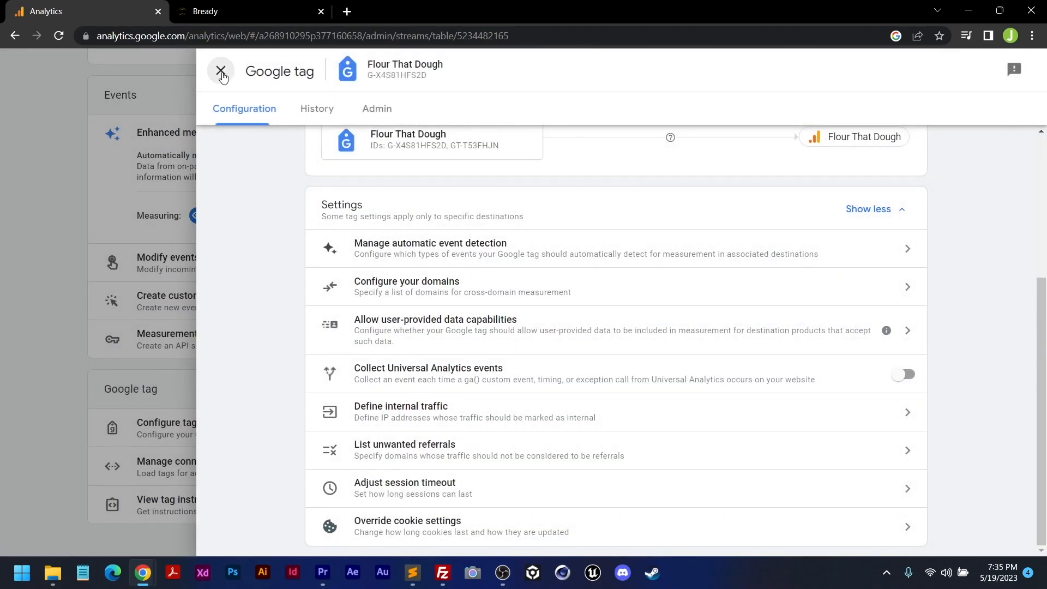
pyautogui.click(221, 72)
pyautogui.scroll(5, 203, 149)
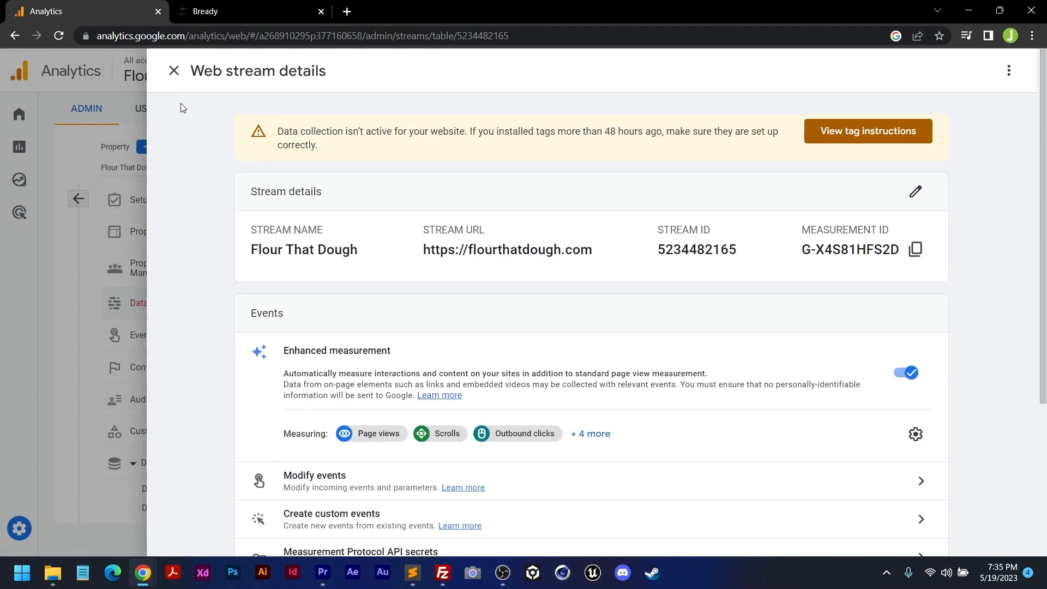
pyautogui.click(173, 70)
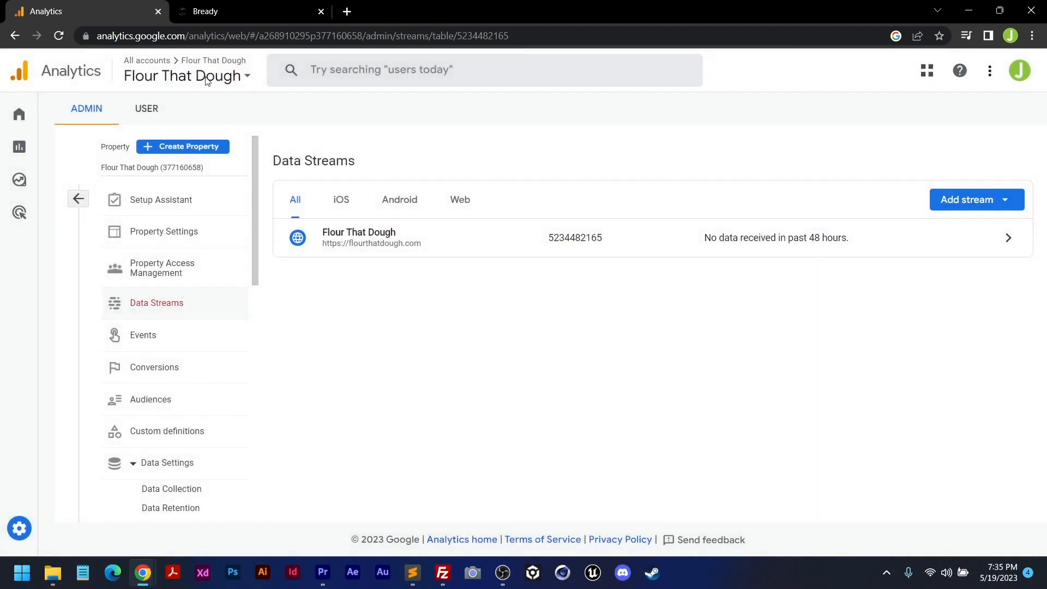
pyautogui.click(78, 198)
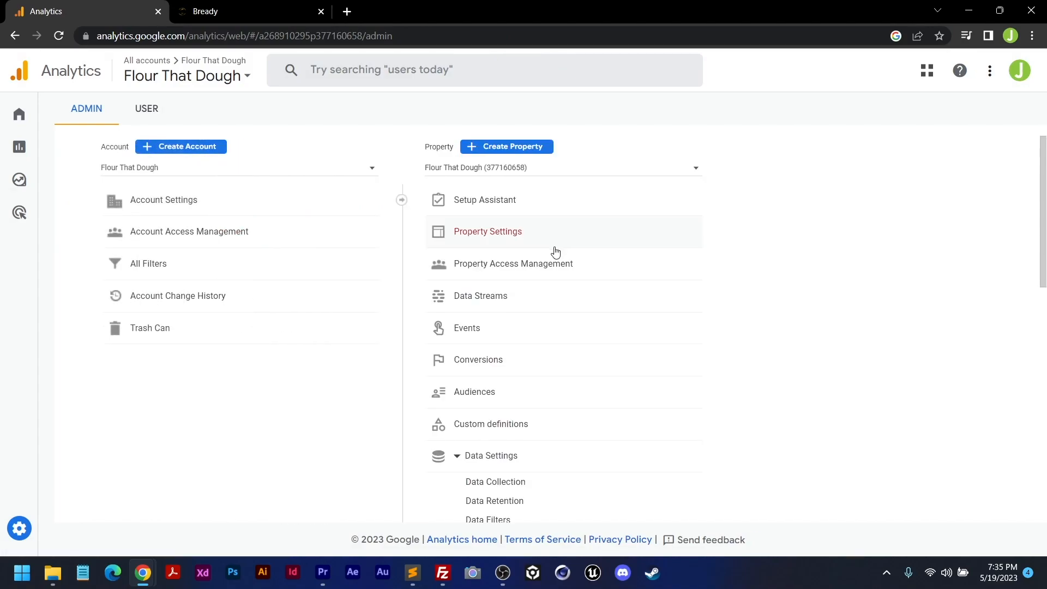
# - Start a new data filter of type Internal traffic in the property's data settings
pyautogui.scroll(-2, 526, 375)
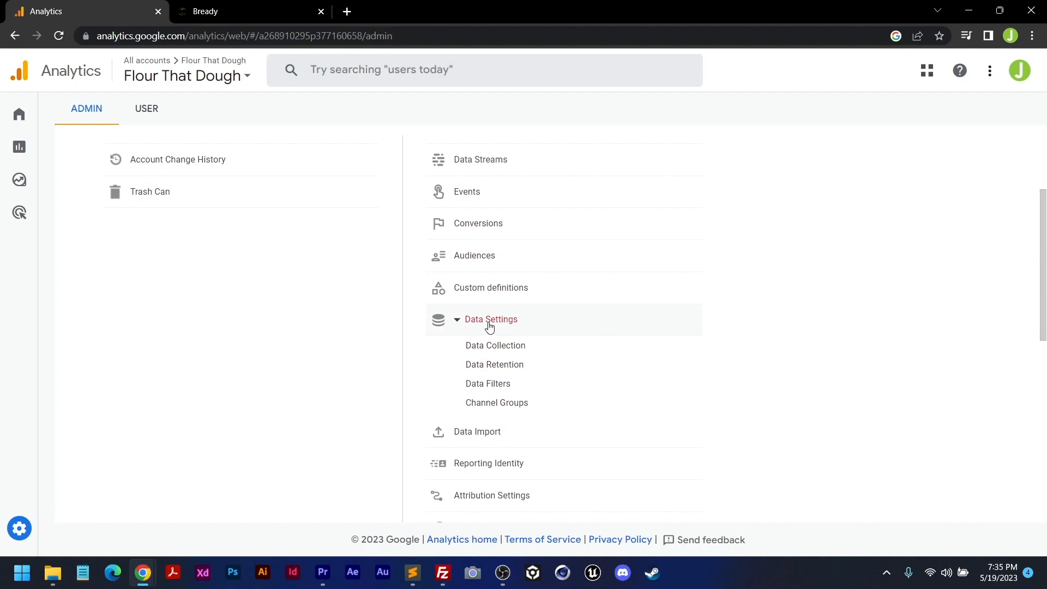
pyautogui.click(480, 385)
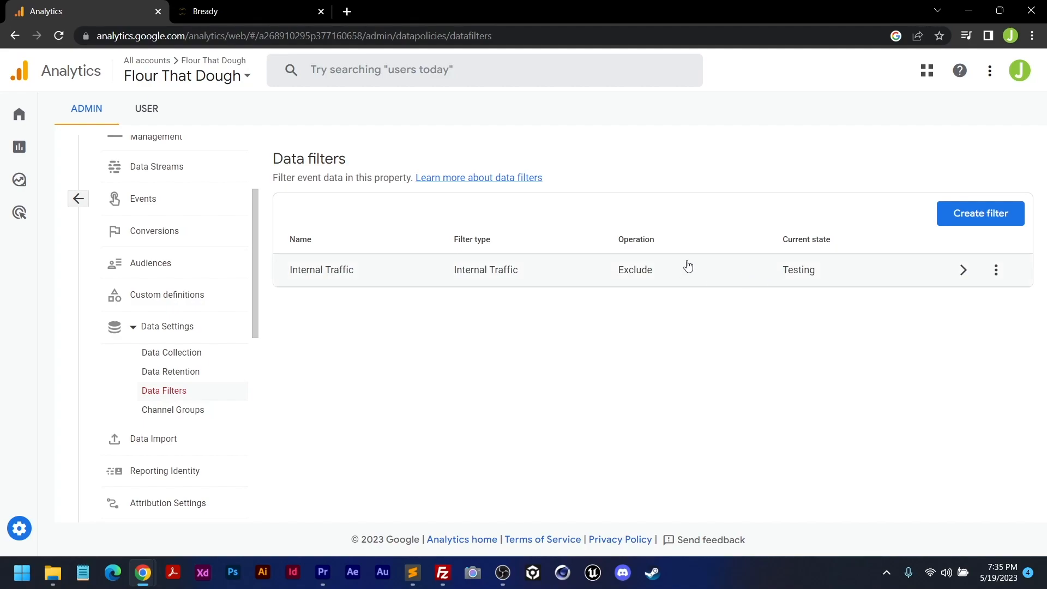
pyautogui.click(982, 217)
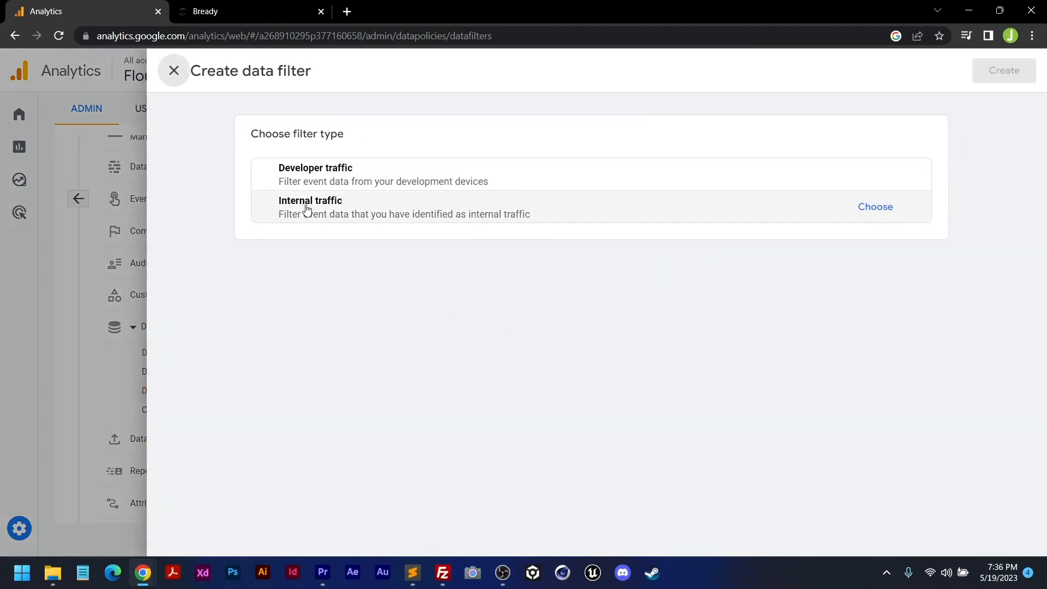
pyautogui.click(875, 207)
# - Name the data filter Green Monkeys Team
pyautogui.click(289, 293)
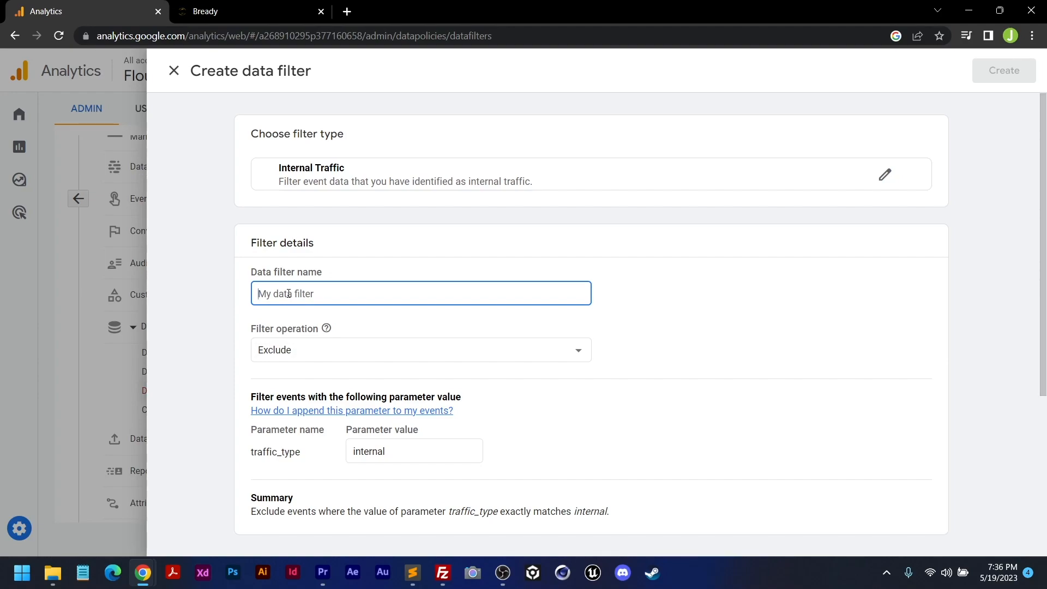
pyautogui.write('Green MOnke')
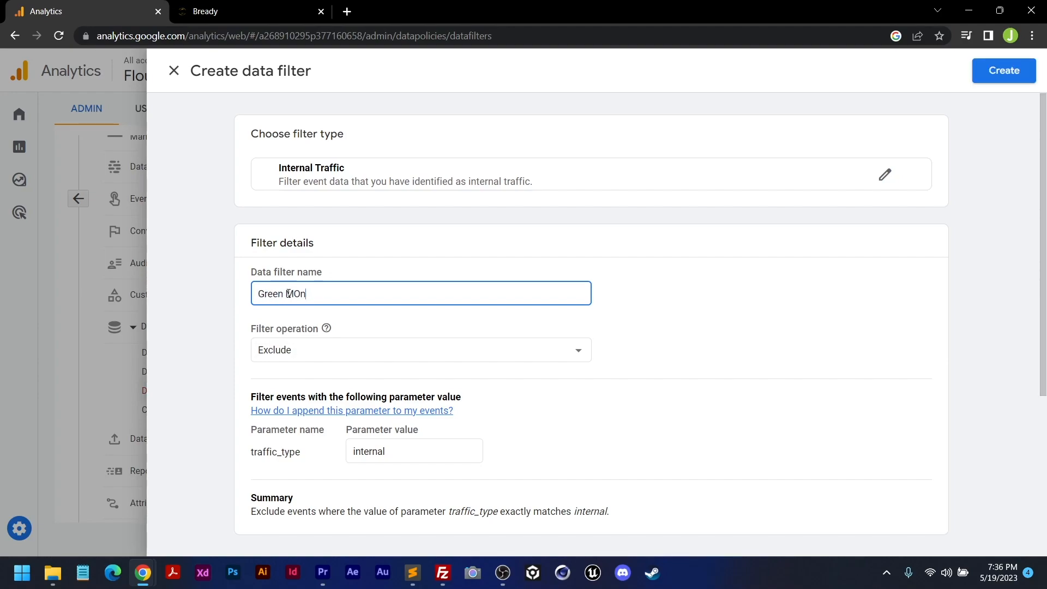
pyautogui.press('BackSpace')
pyautogui.write('onkey Team')
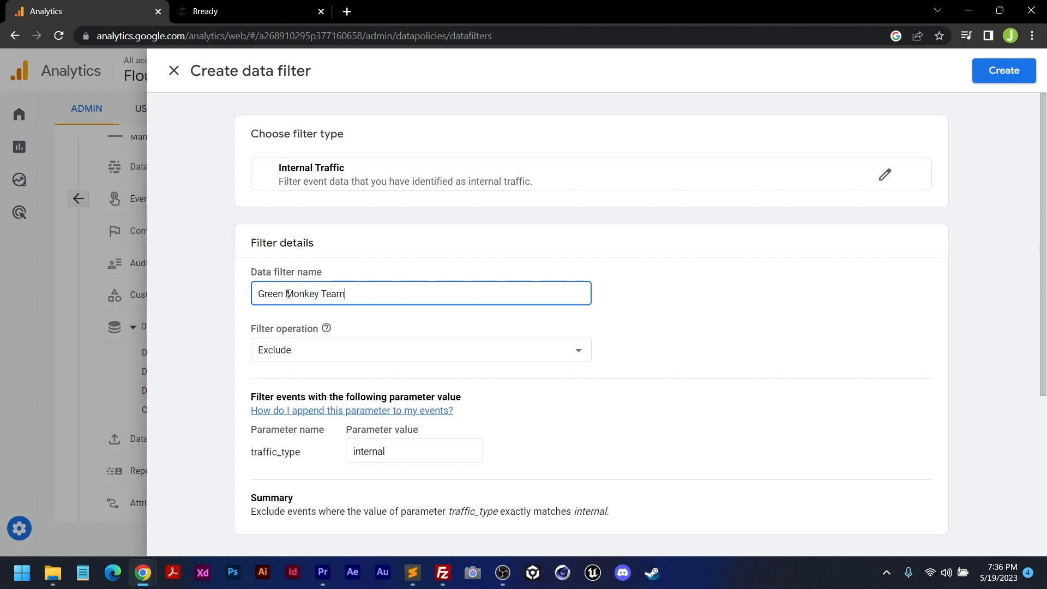
pyautogui.click(318, 295)
pyautogui.write('s')
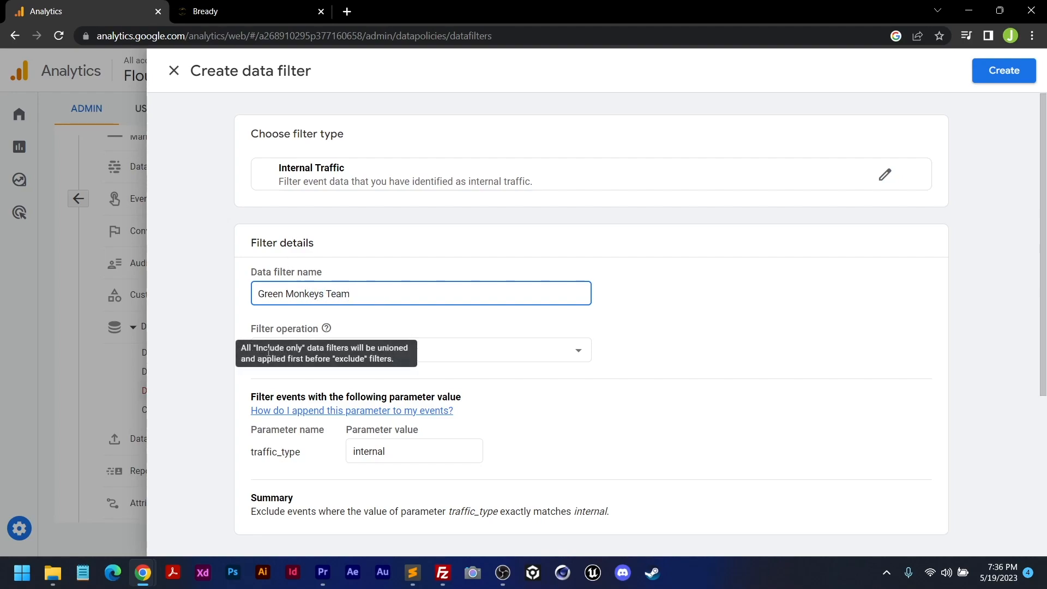
# - Set the filter's traffic_type parameter value to meow
pyautogui.scroll(-3, 710, 344)
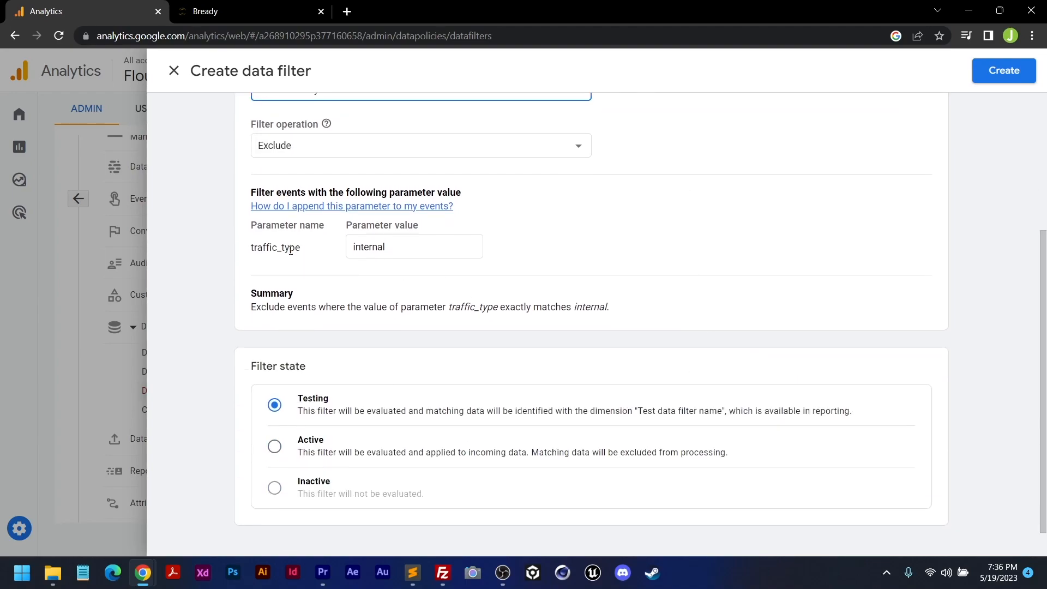
pyautogui.moveTo(409, 253); pyautogui.dragTo(322, 251)
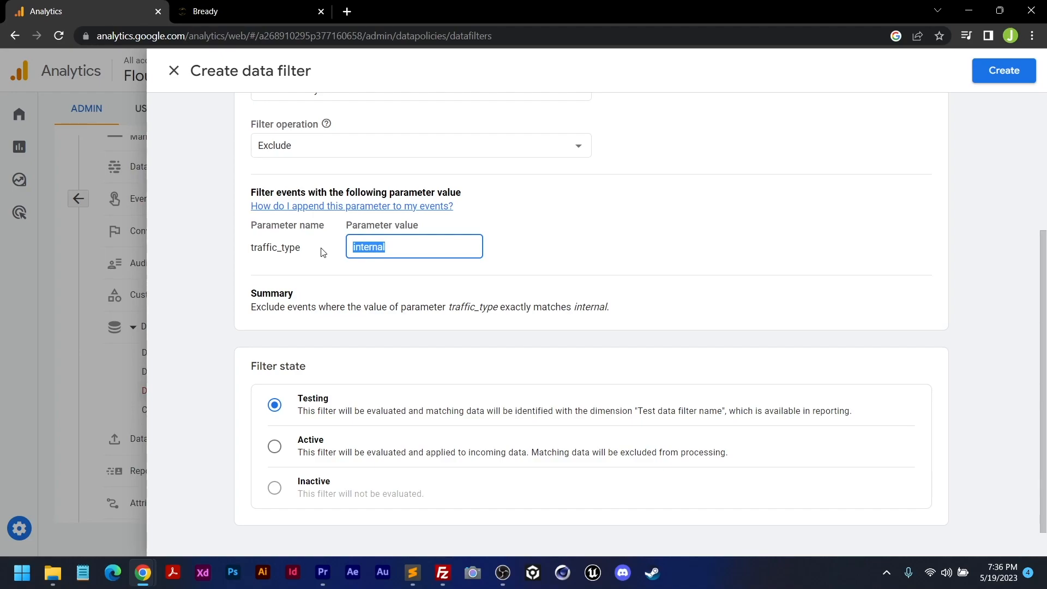
pyautogui.write('meow')
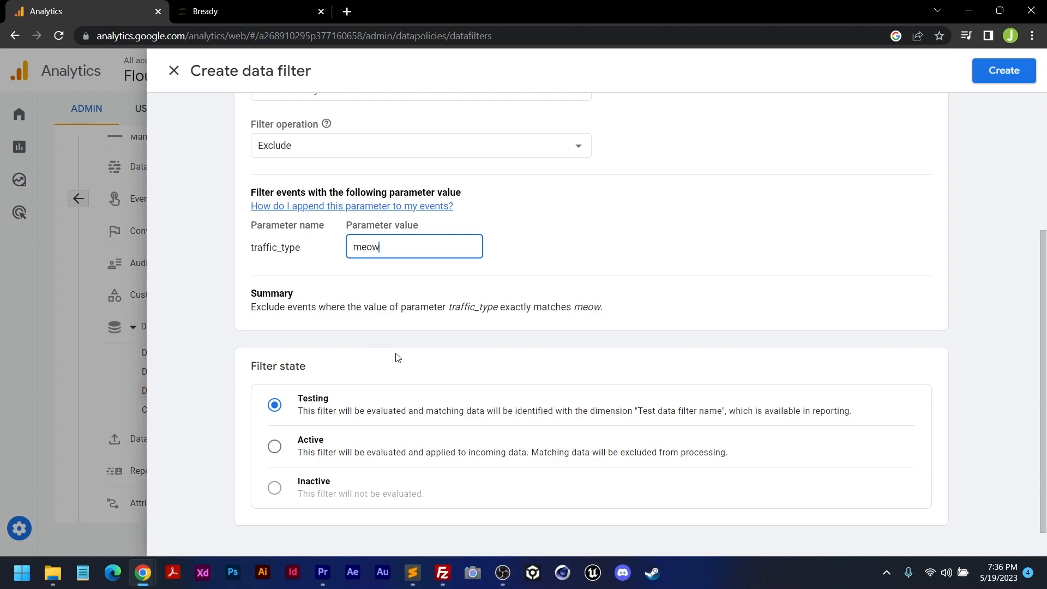
# - Set the filter state to Active, create the filter with activation confirmed, and return to the data filters list
pyautogui.scroll(-1, 406, 328)
pyautogui.click(277, 431)
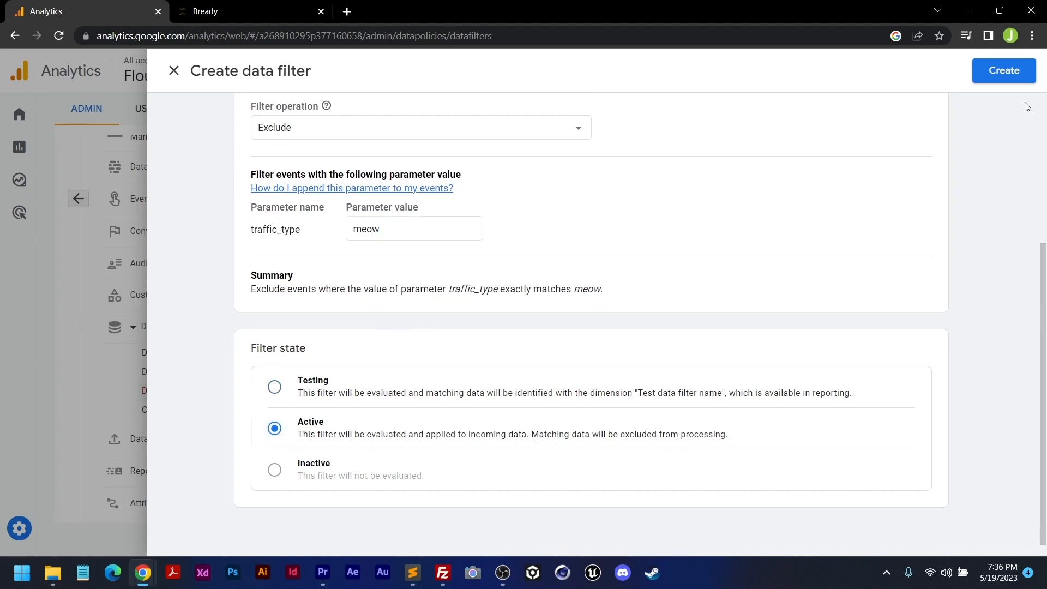
pyautogui.click(1002, 73)
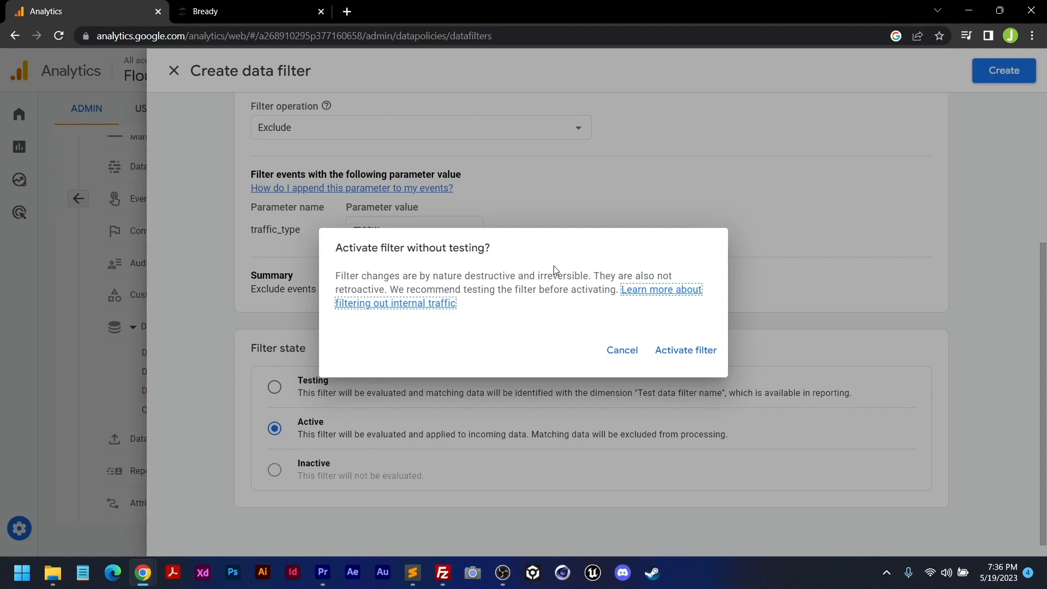
pyautogui.click(675, 357)
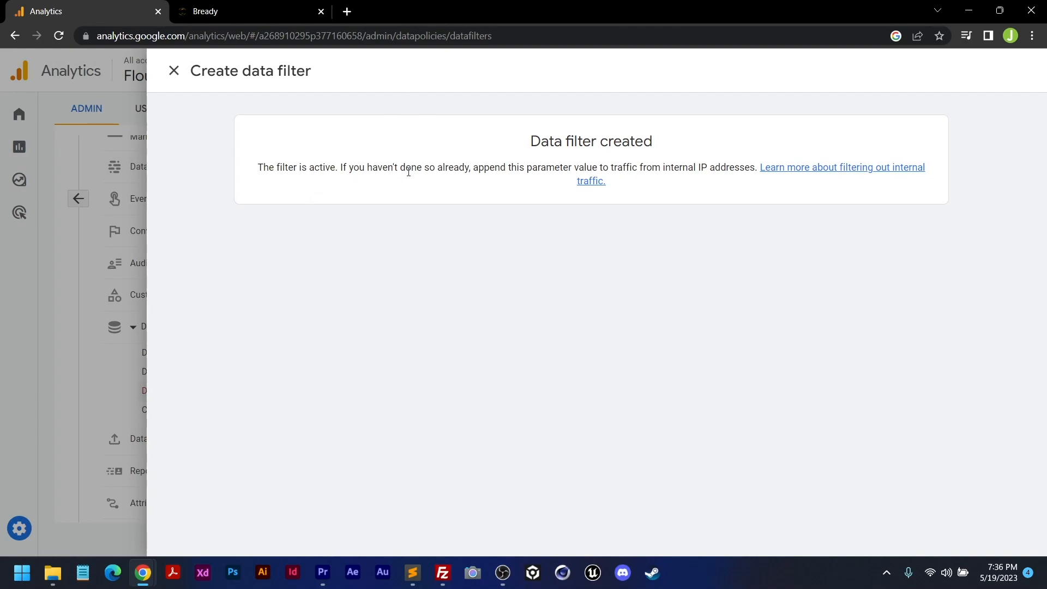
pyautogui.click(174, 71)
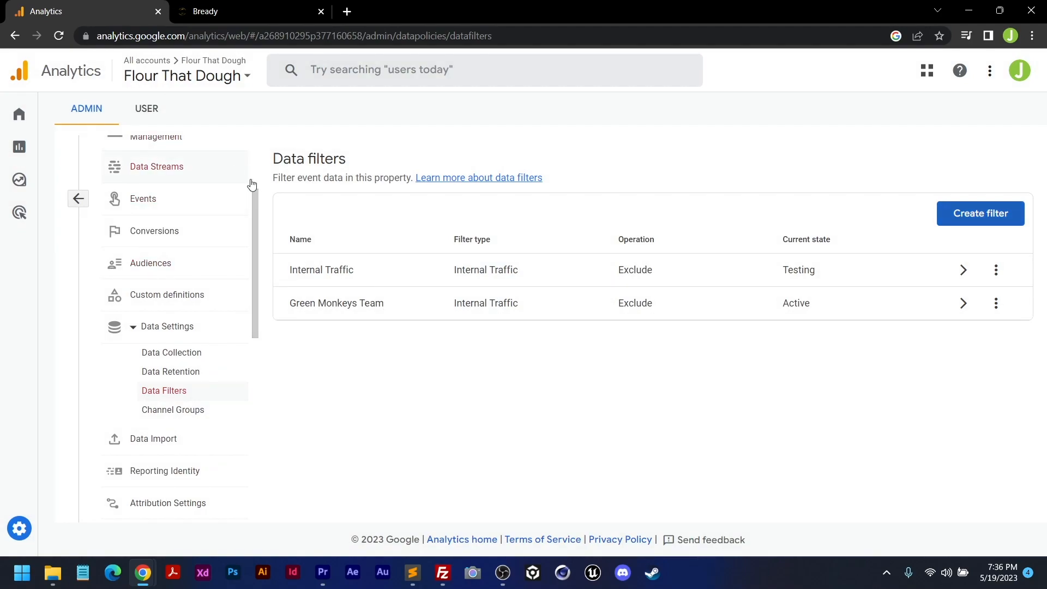
# - Leave the data filters and open the Realtime report for Flour That Dough
pyautogui.click(78, 199)
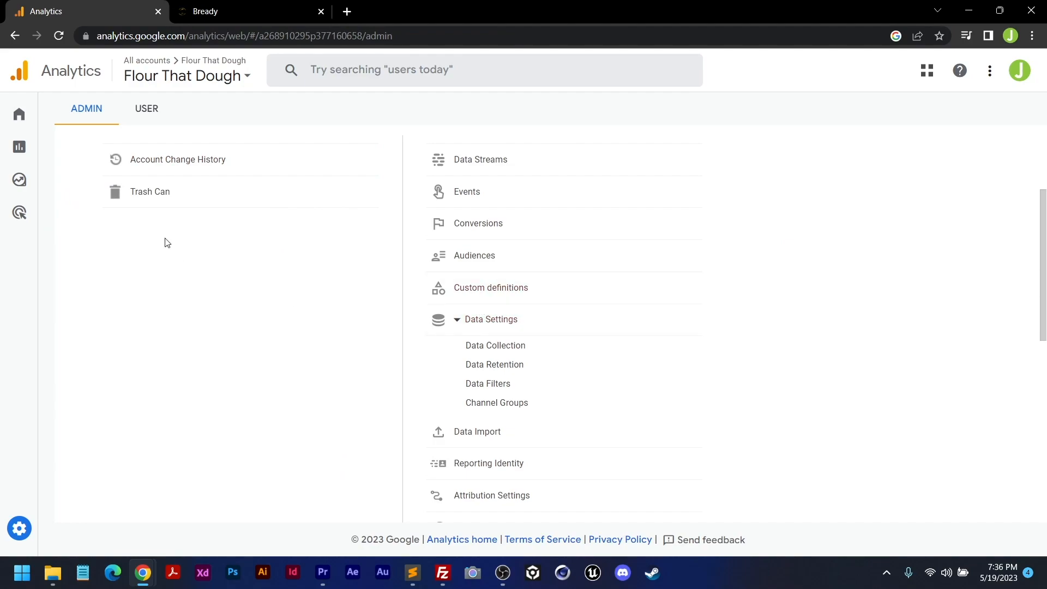
pyautogui.moveTo(43, 173)
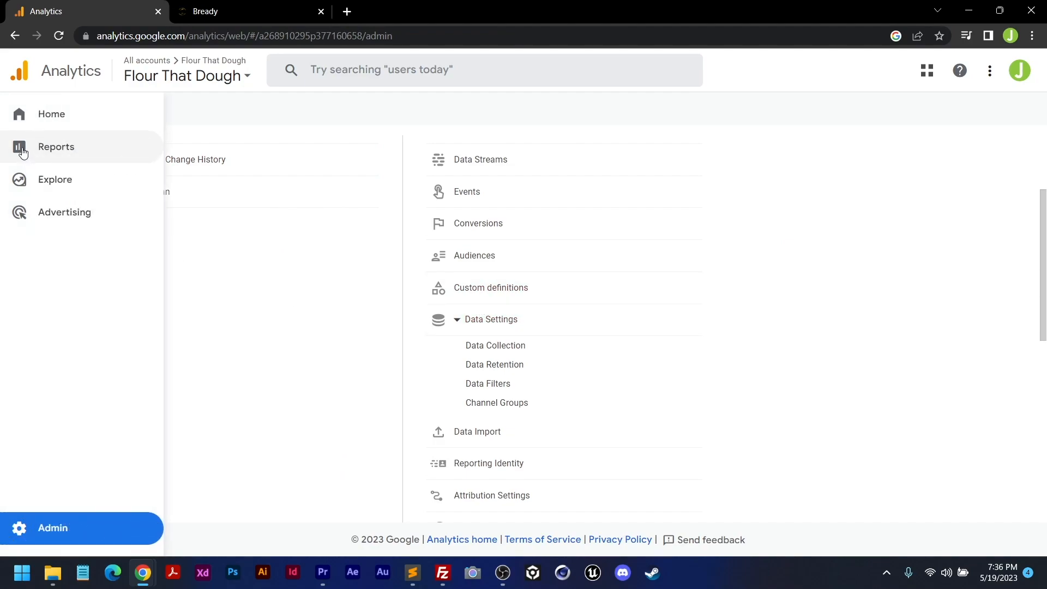
pyautogui.click(23, 152)
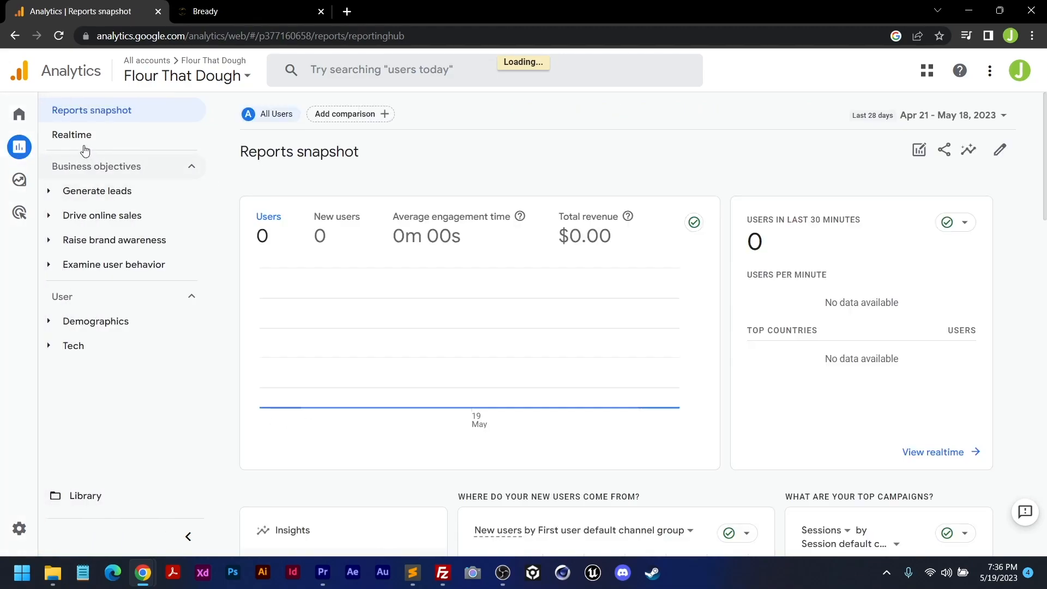
pyautogui.click(77, 139)
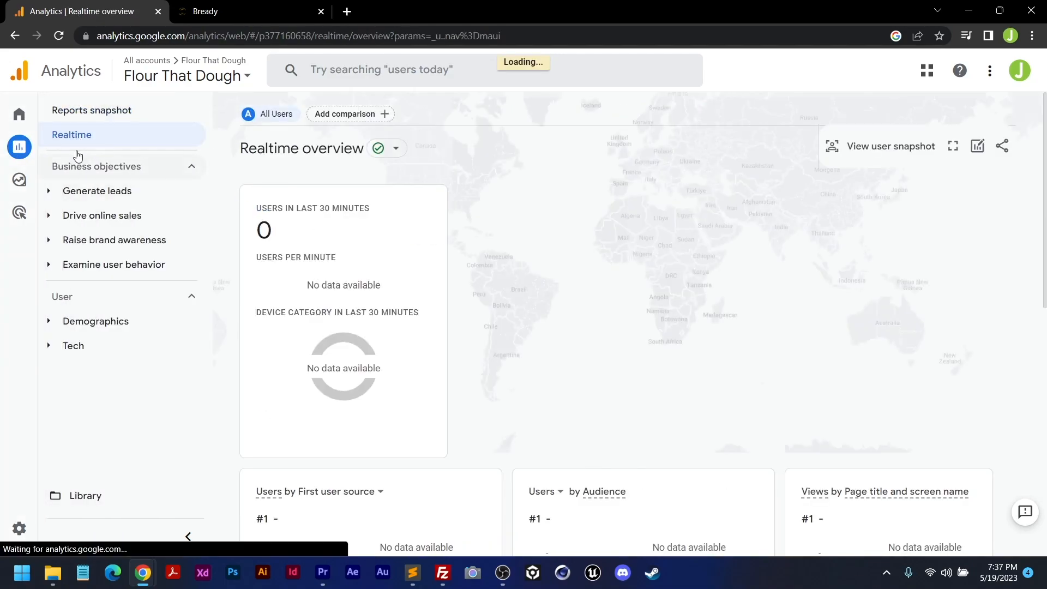
# - Switch to the open flourthatdough.com website and reload it
pyautogui.click(217, 12)
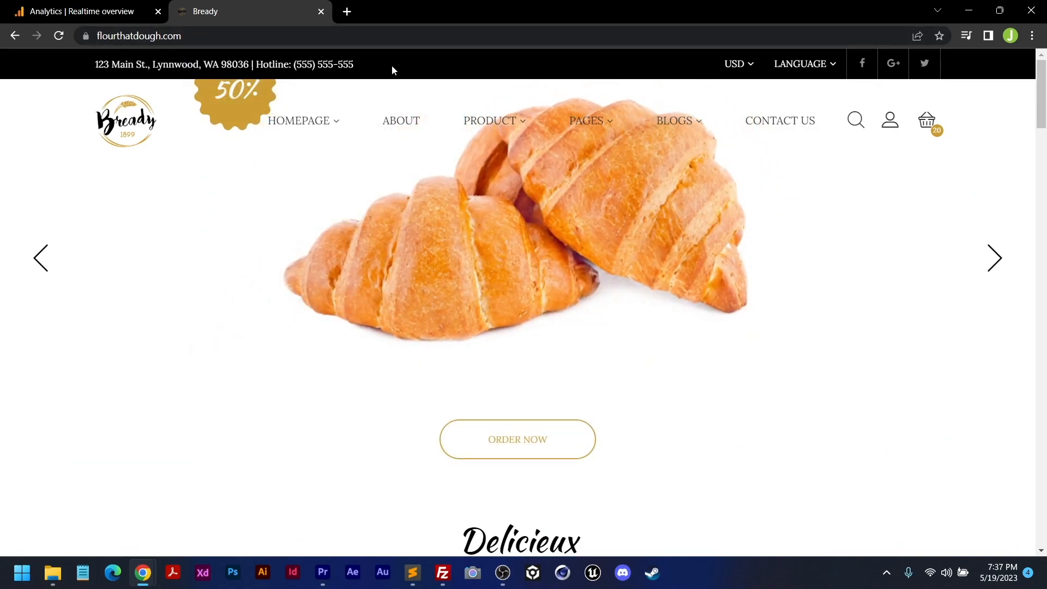
pyautogui.press('F5')
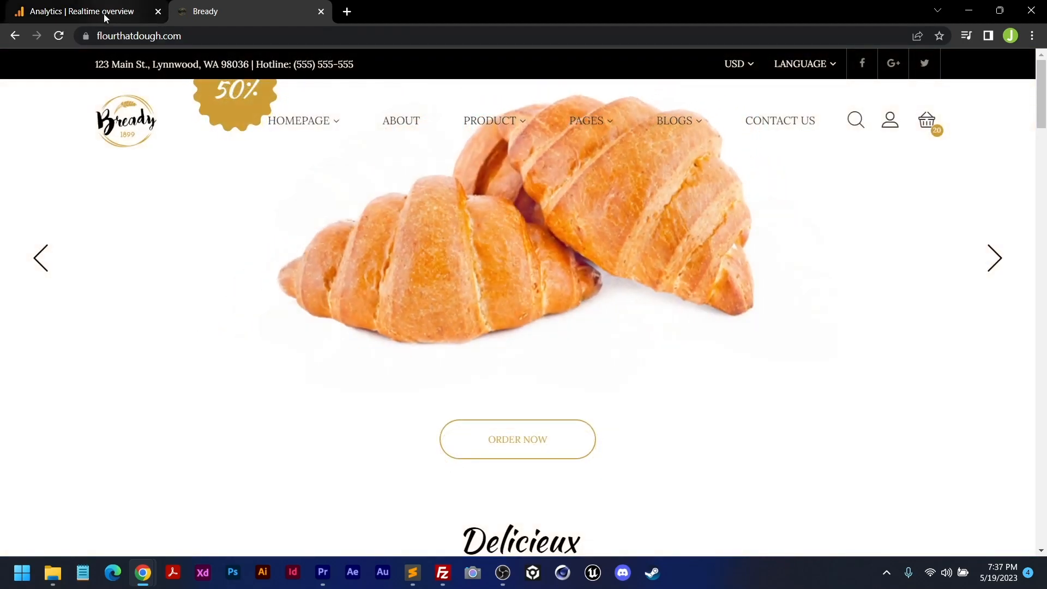
# - Return to the Analytics Realtime overview and examine the Americas on its map for active users
pyautogui.click(103, 15)
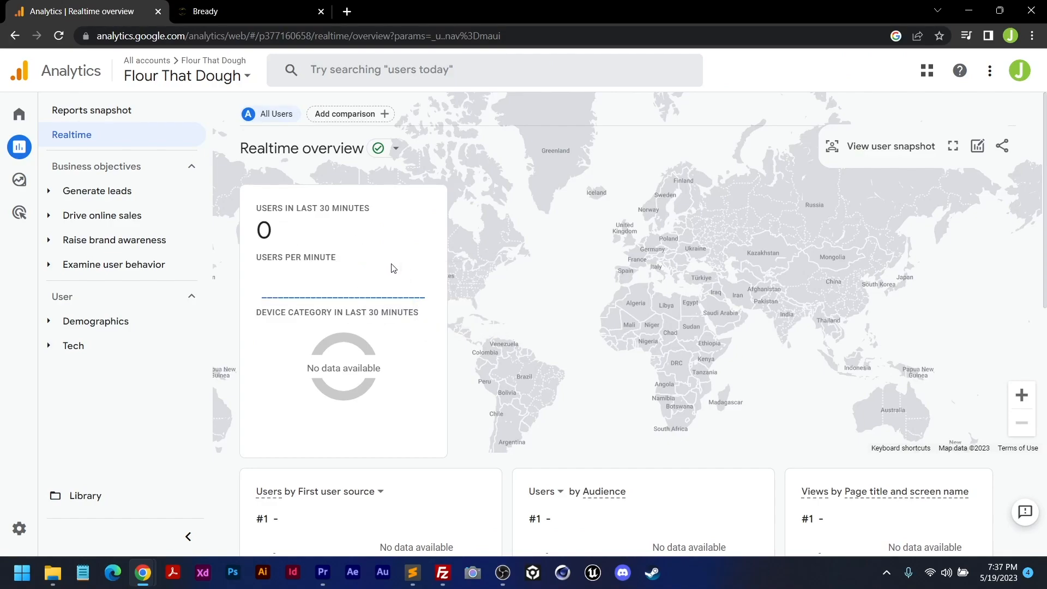
pyautogui.moveTo(548, 274); pyautogui.dragTo(726, 285)
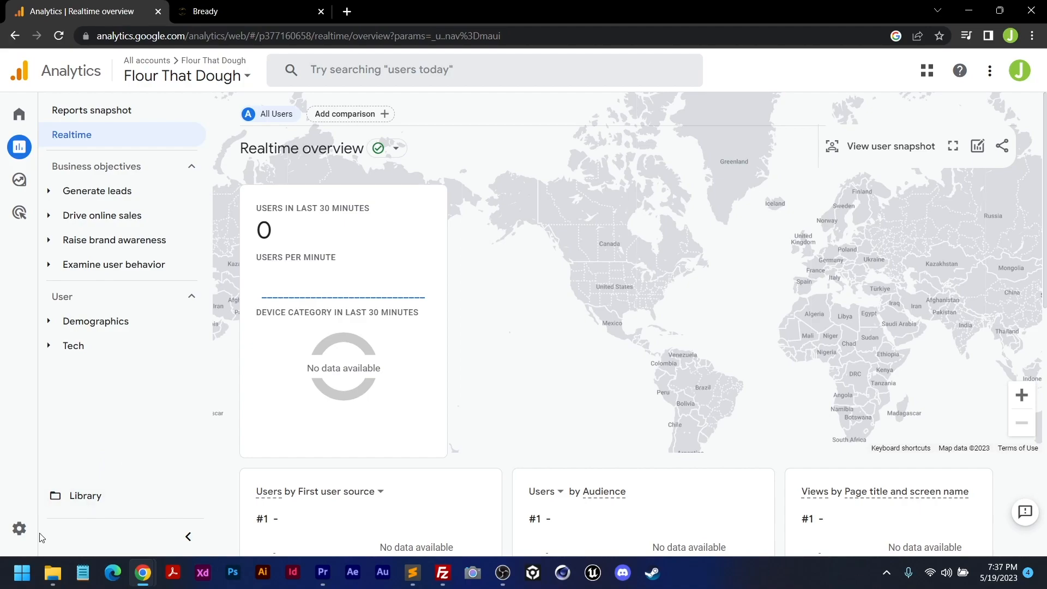
# - Open the property's data filters, view the available actions for the Green Monkeys Team filter, and return to the Admin overview
pyautogui.click(19, 529)
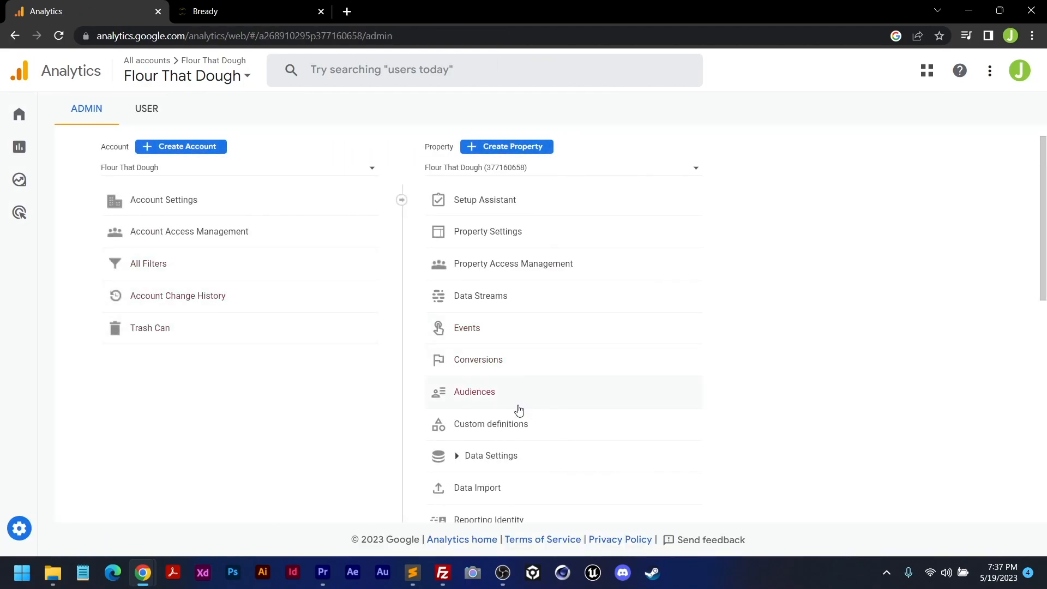
pyautogui.click(491, 456)
pyautogui.scroll(-3, 491, 346)
pyautogui.click(495, 385)
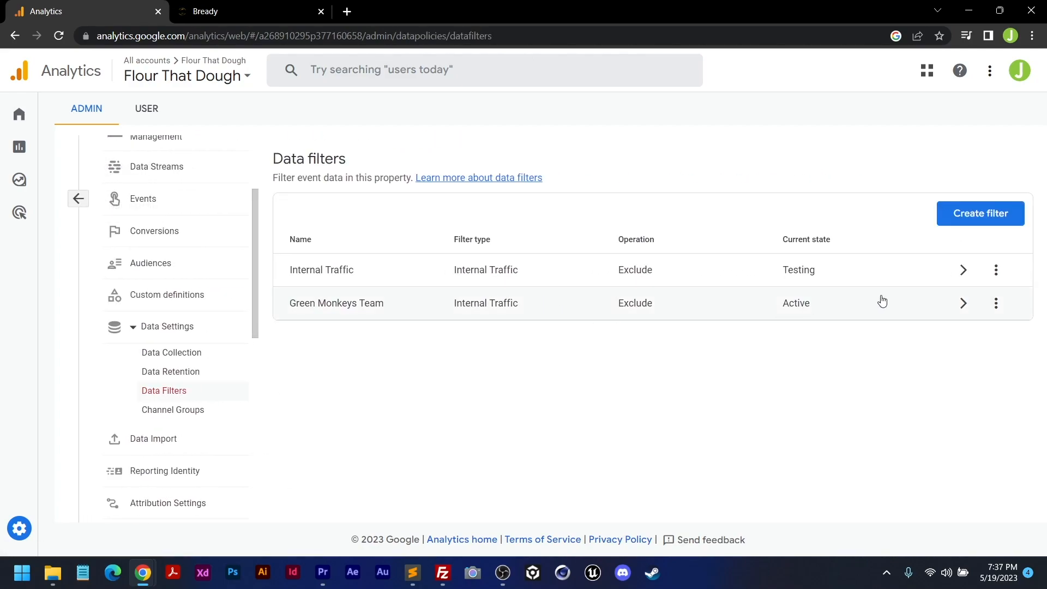
pyautogui.click(996, 303)
pyautogui.click(948, 351)
pyautogui.click(79, 200)
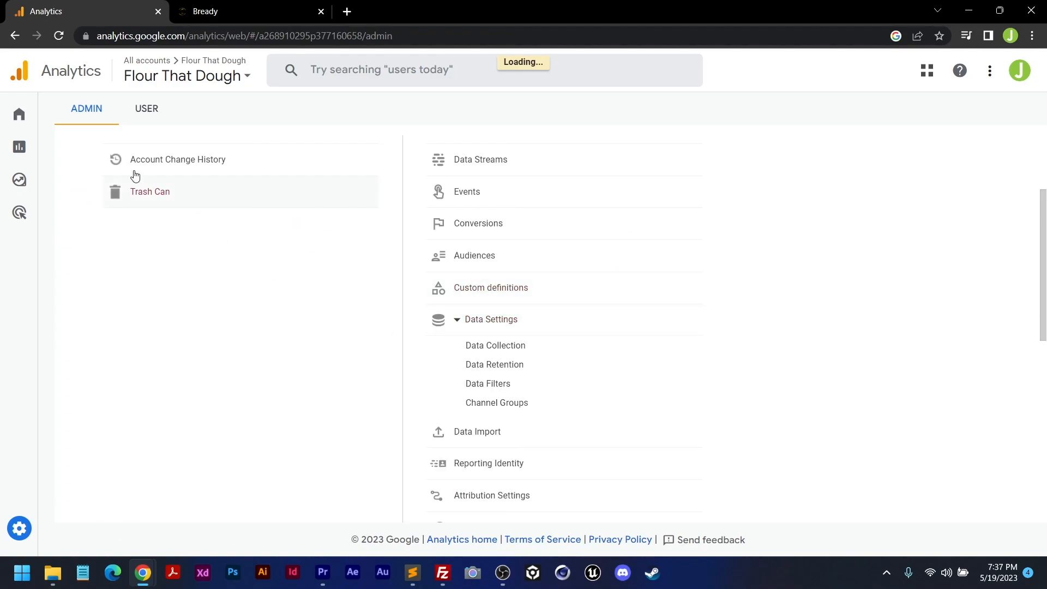
# - Open the Realtime report for Flour That Dough from the reports section
pyautogui.moveTo(20, 150)
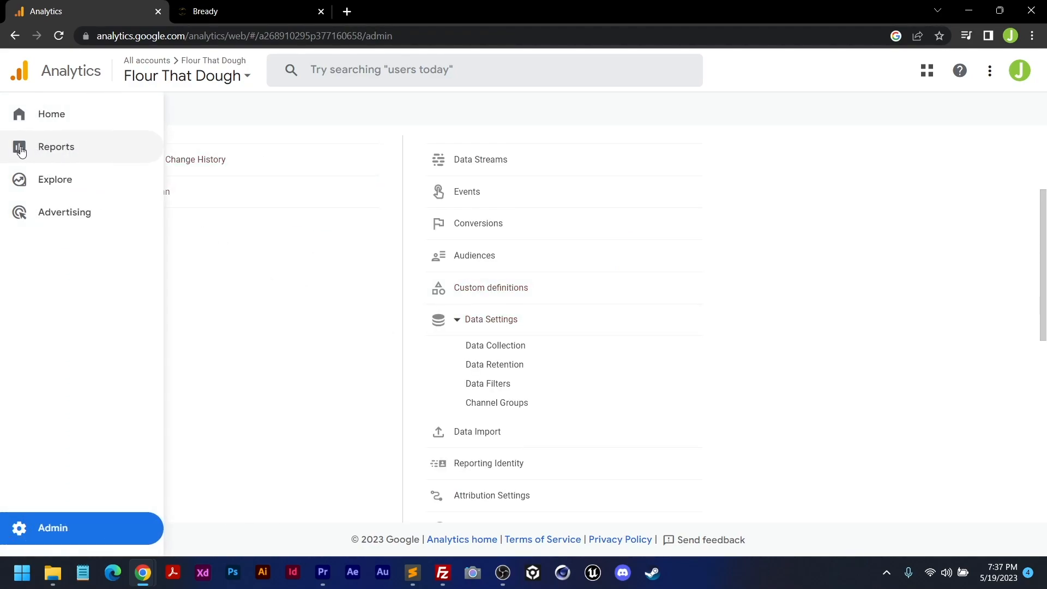
pyautogui.click(21, 150)
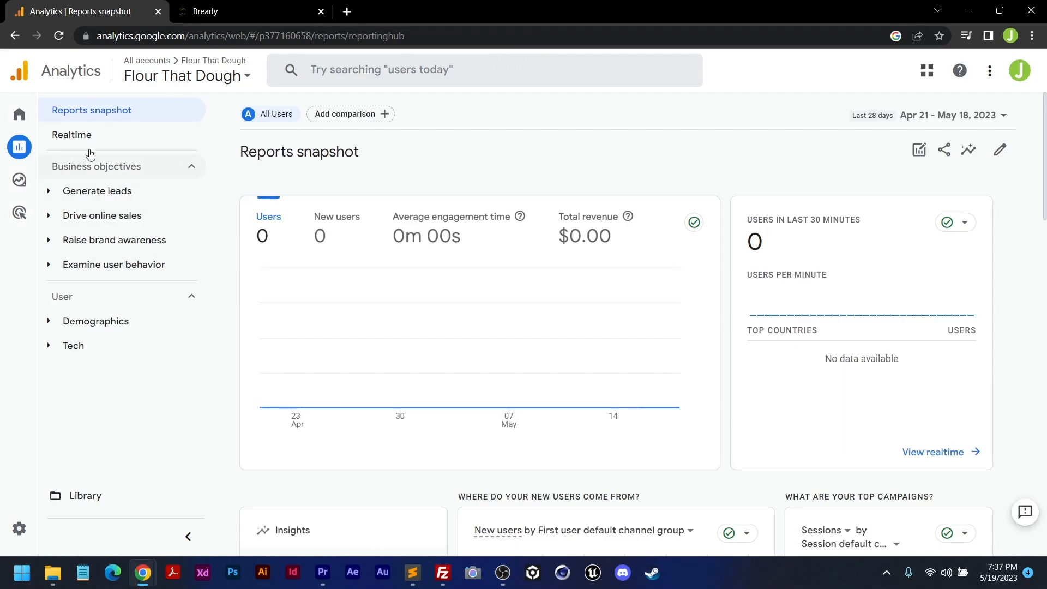
pyautogui.click(75, 142)
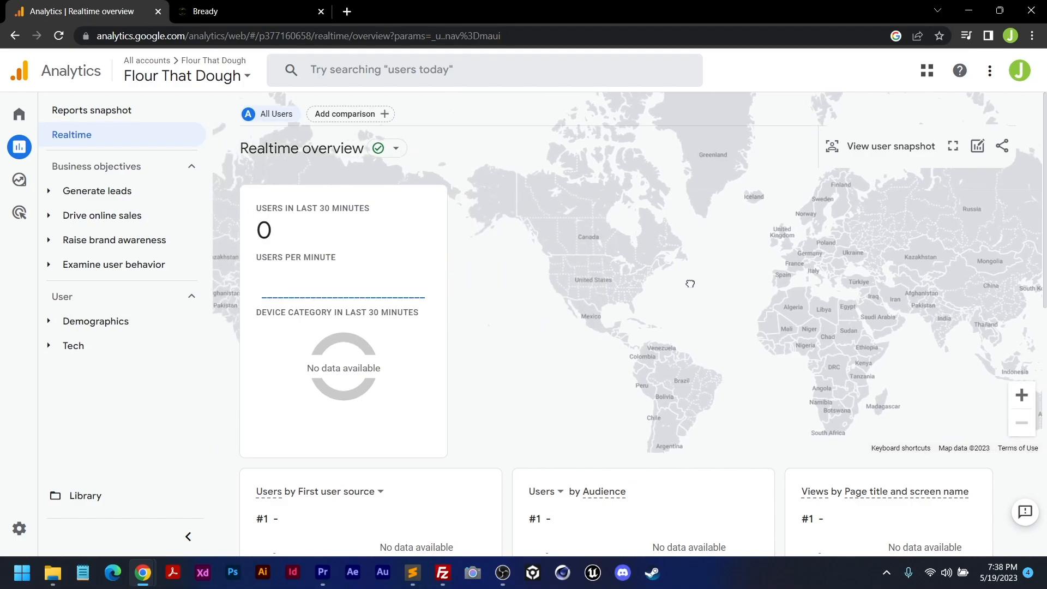
# - Reload the flourthatdough.com website and go back to the Realtime report to check for the visit
pyautogui.click(257, 12)
pyautogui.click(60, 40)
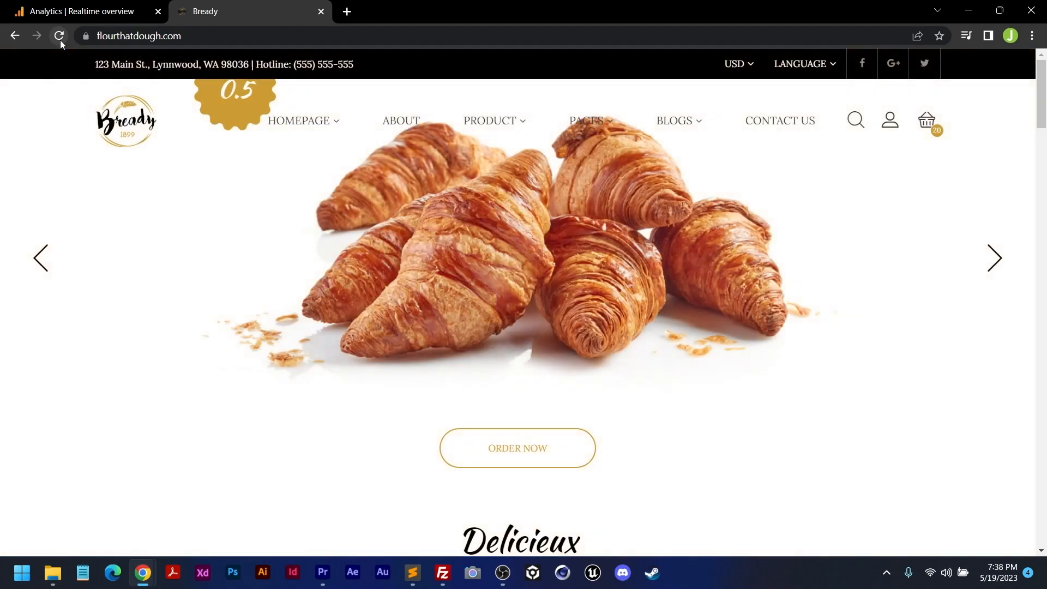
pyautogui.click(73, 15)
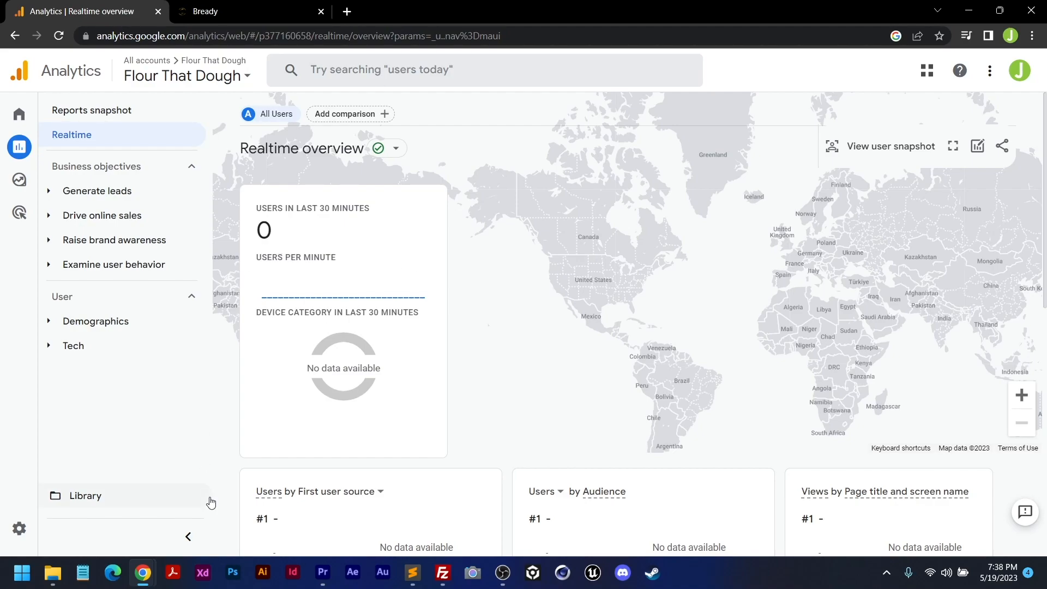
# - Open the Google tag configuration of the Flour That Dough web data stream and expand the full list of tag settings
pyautogui.moveTo(41, 532)
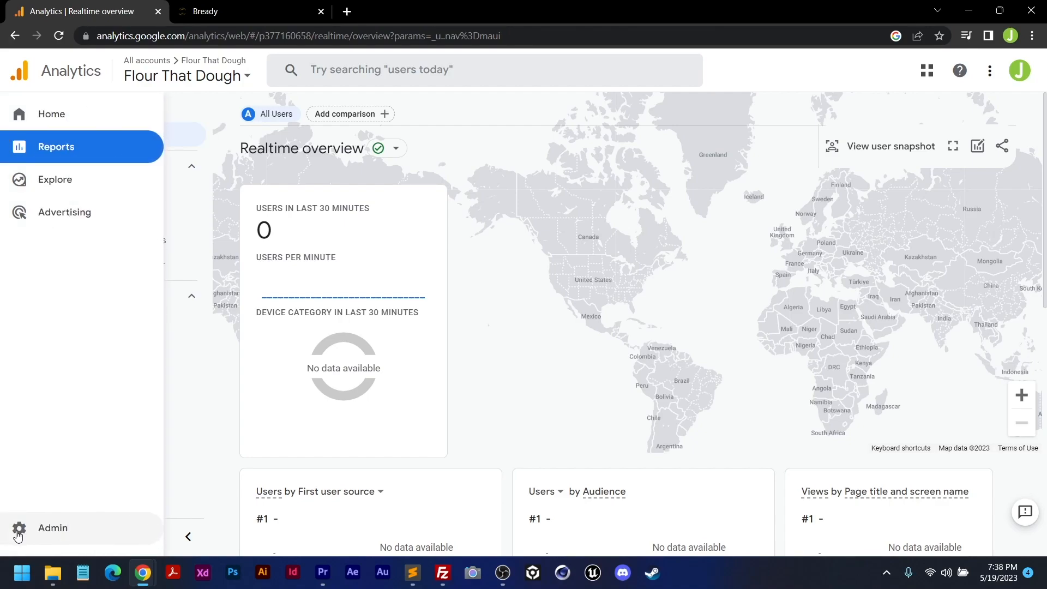
pyautogui.click(18, 535)
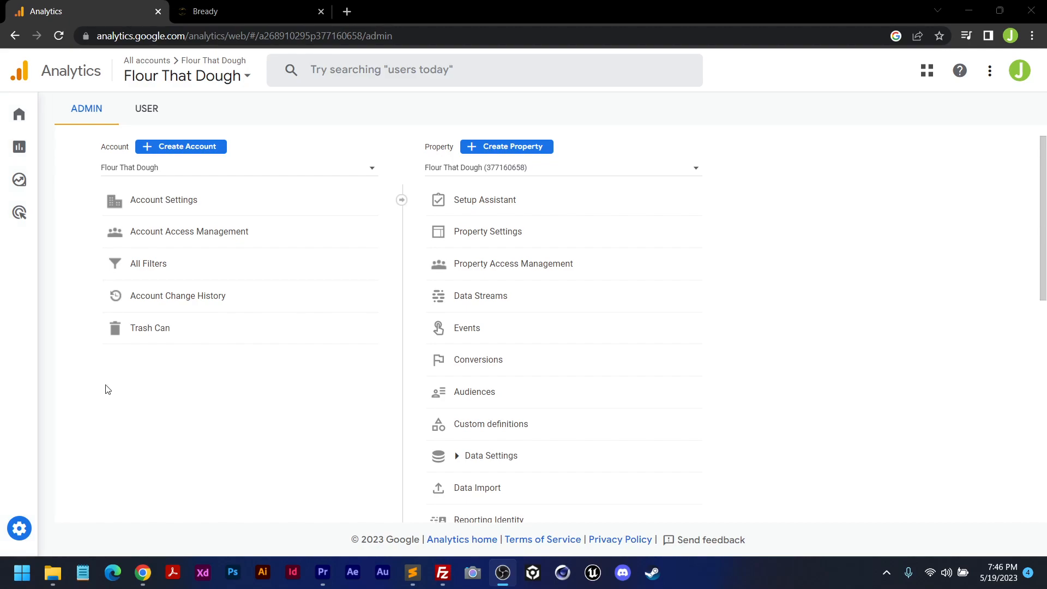
pyautogui.click(474, 299)
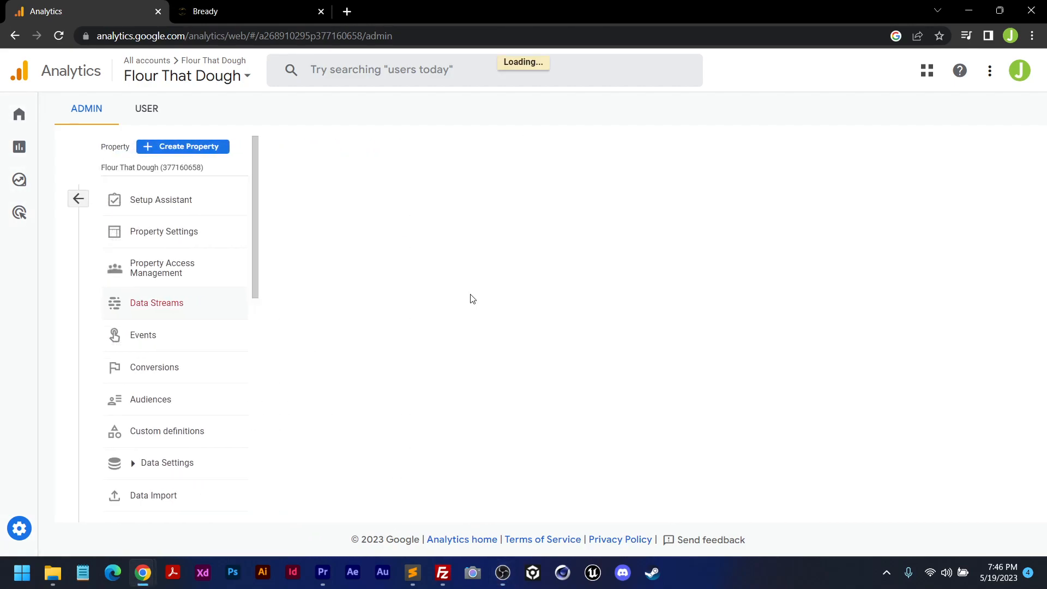
pyautogui.click(398, 248)
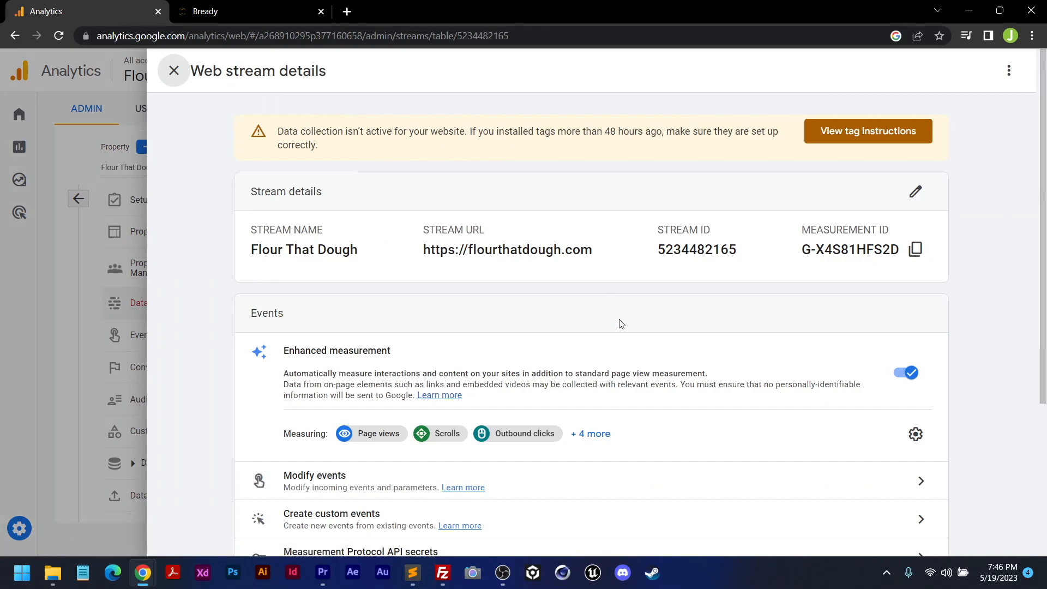
pyautogui.scroll(-4, 622, 324)
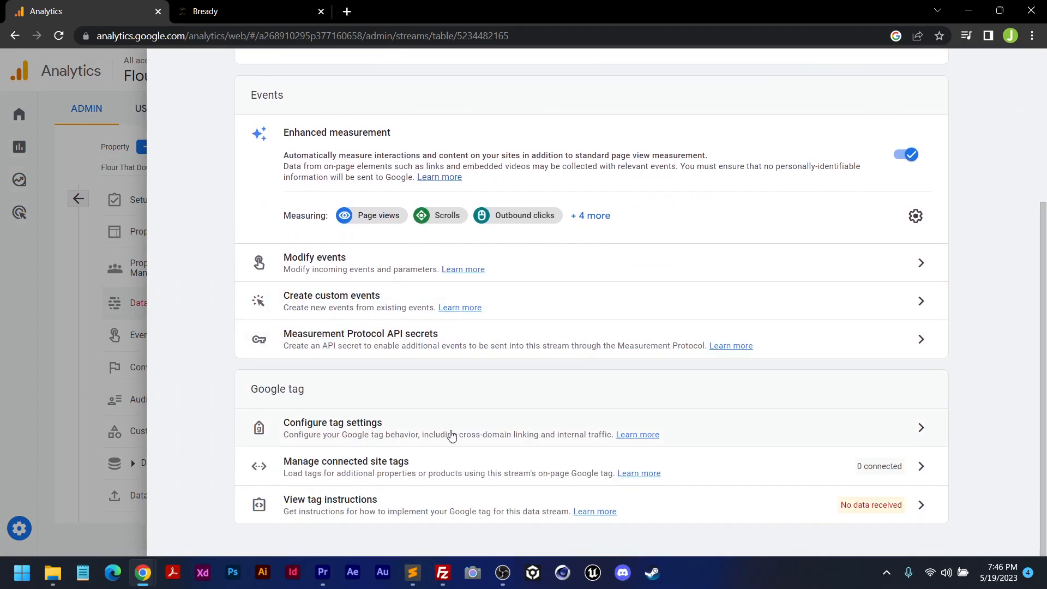
pyautogui.click(453, 435)
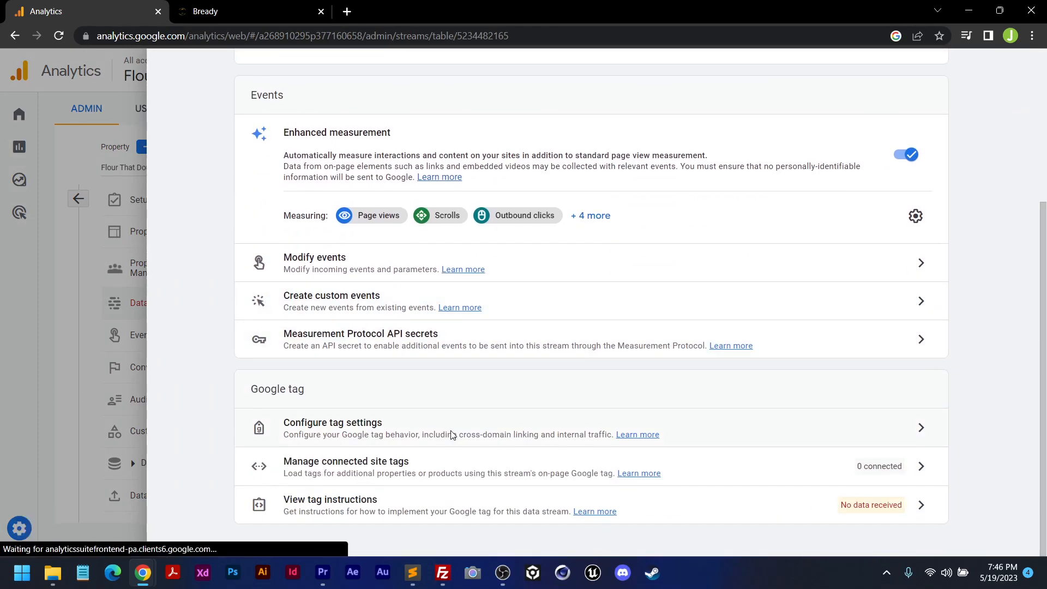
pyautogui.scroll(-2, 636, 388)
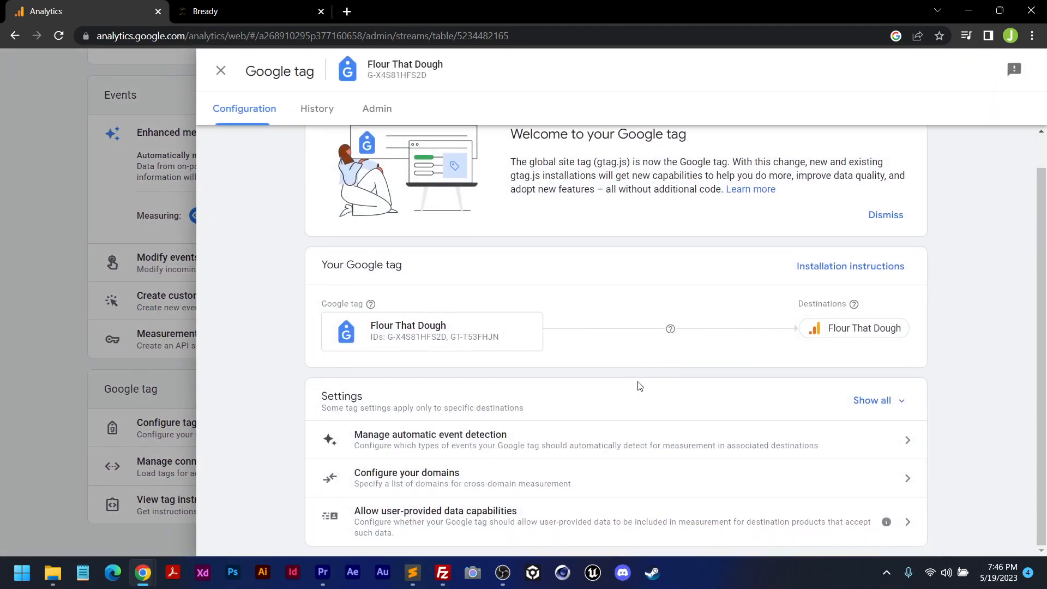
pyautogui.click(870, 401)
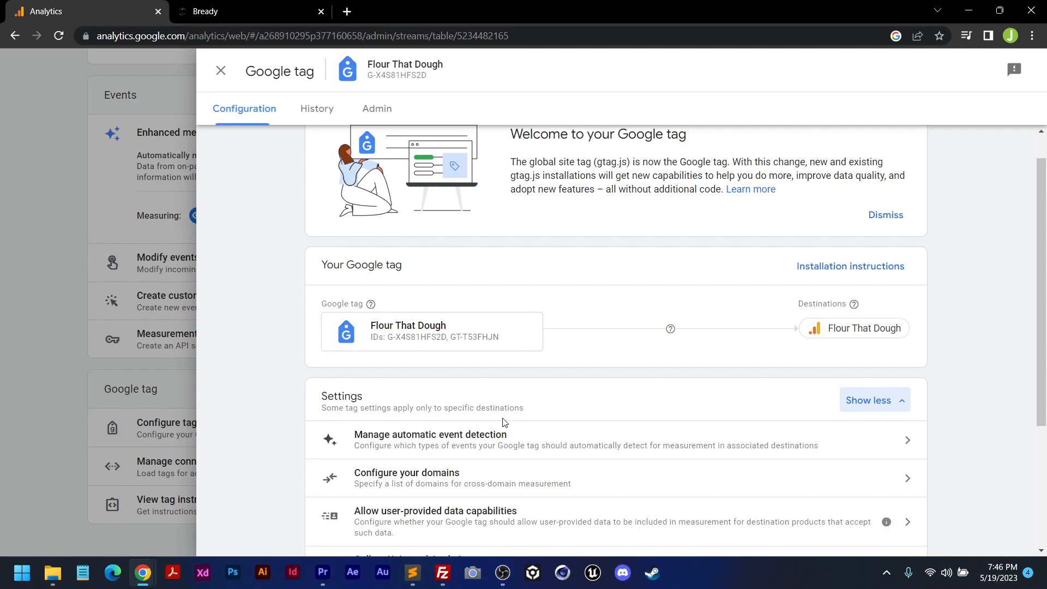
pyautogui.scroll(-3, 503, 422)
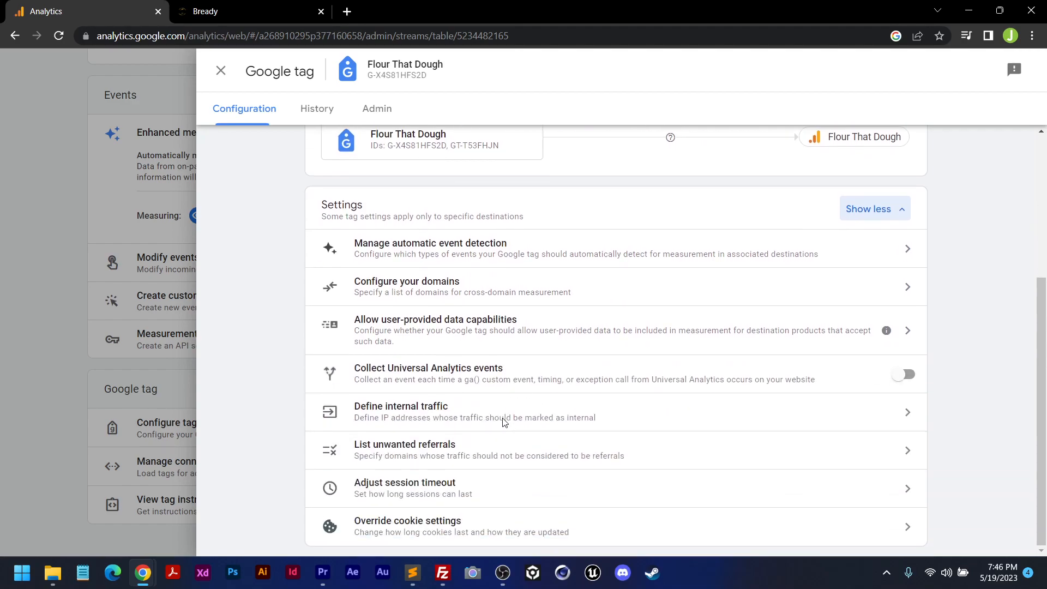
# - Add an unwanted referral condition with match type Referral domain contains and domain paypal.com, and save the configuration
pyautogui.click(396, 452)
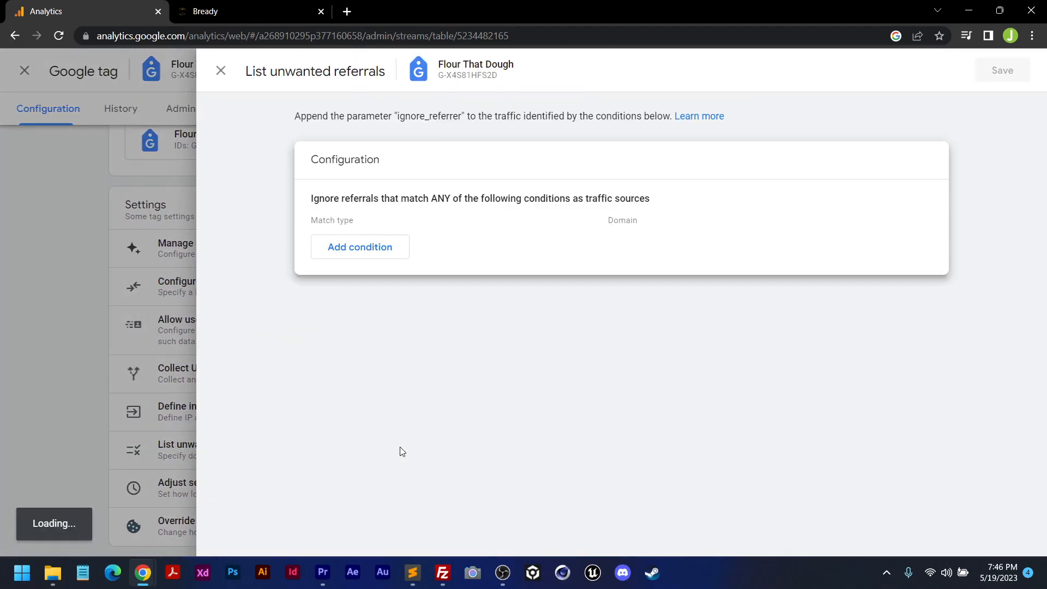
pyautogui.click(379, 248)
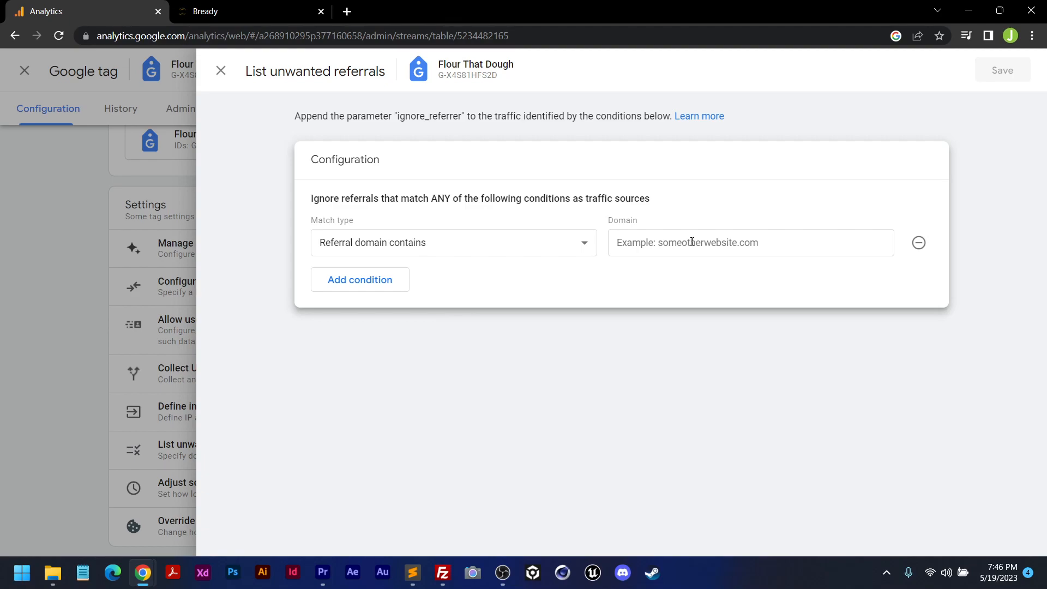
pyautogui.click(693, 246)
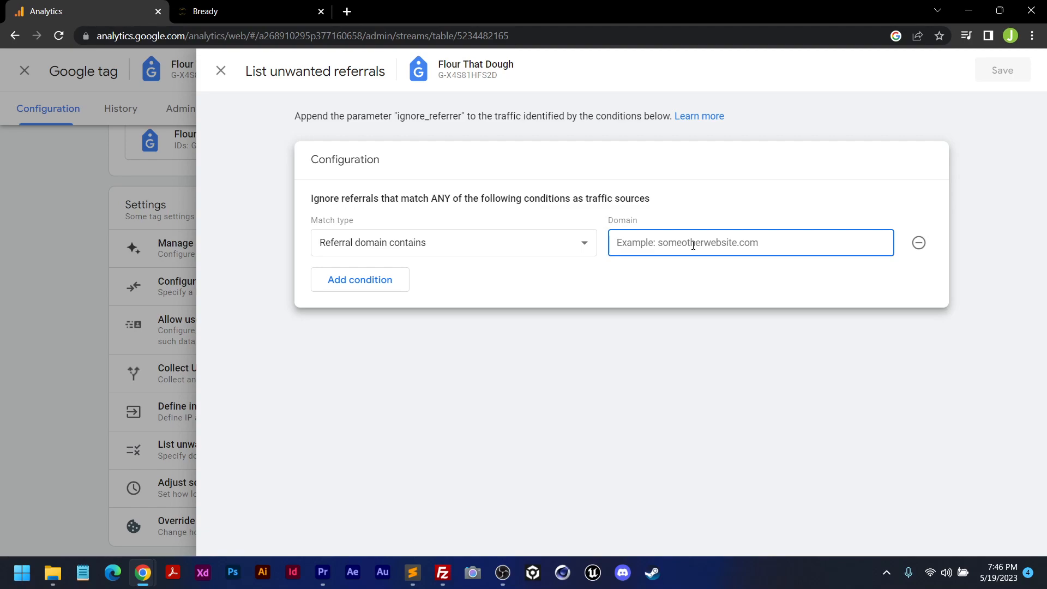
pyautogui.write('paypal.com')
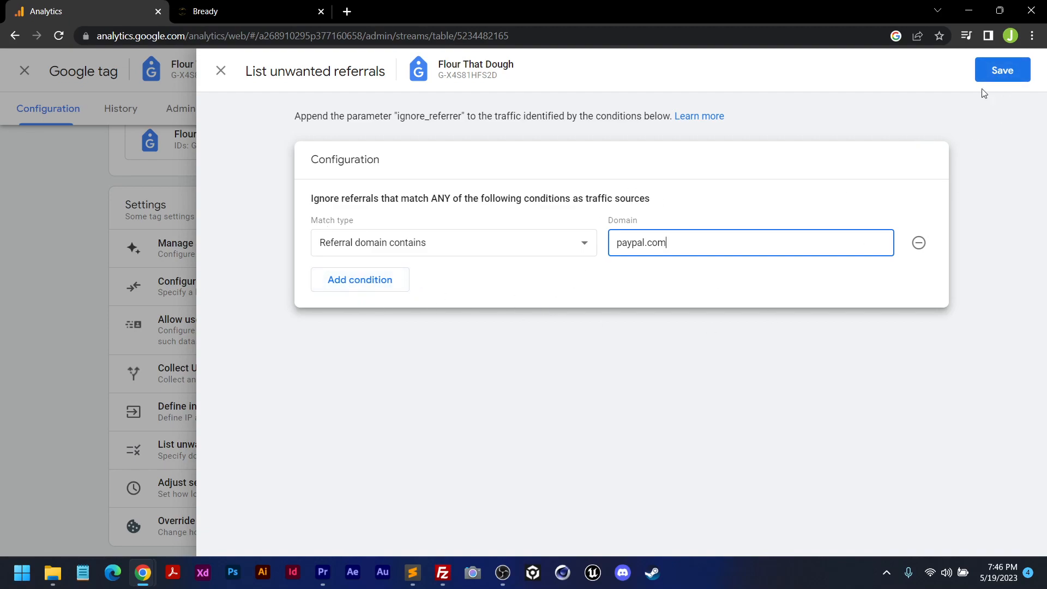
pyautogui.click(1001, 71)
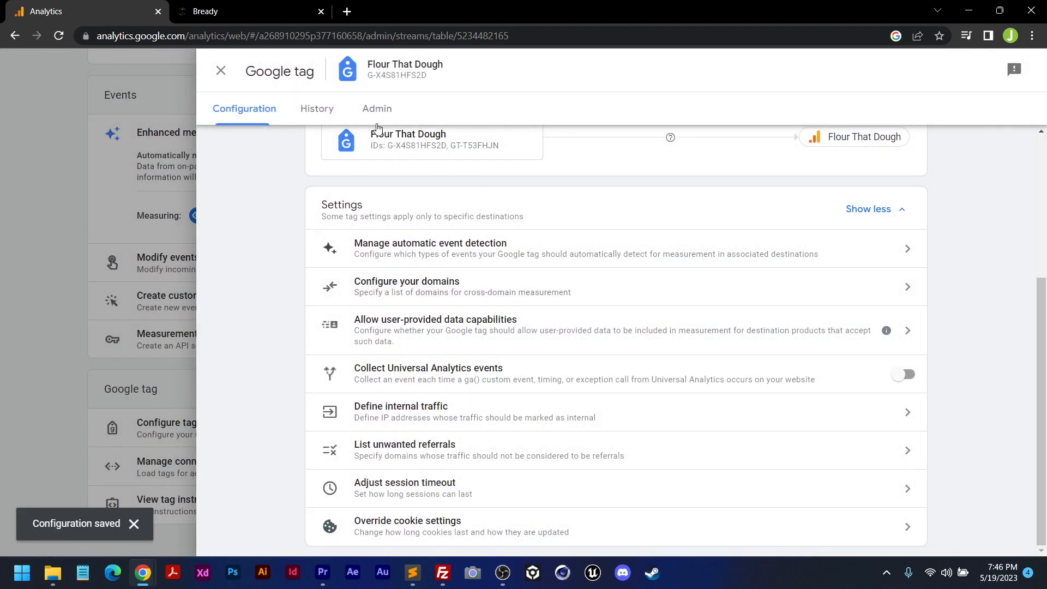
# - Close the Google tag and web stream details and return to the Admin overview
pyautogui.click(221, 70)
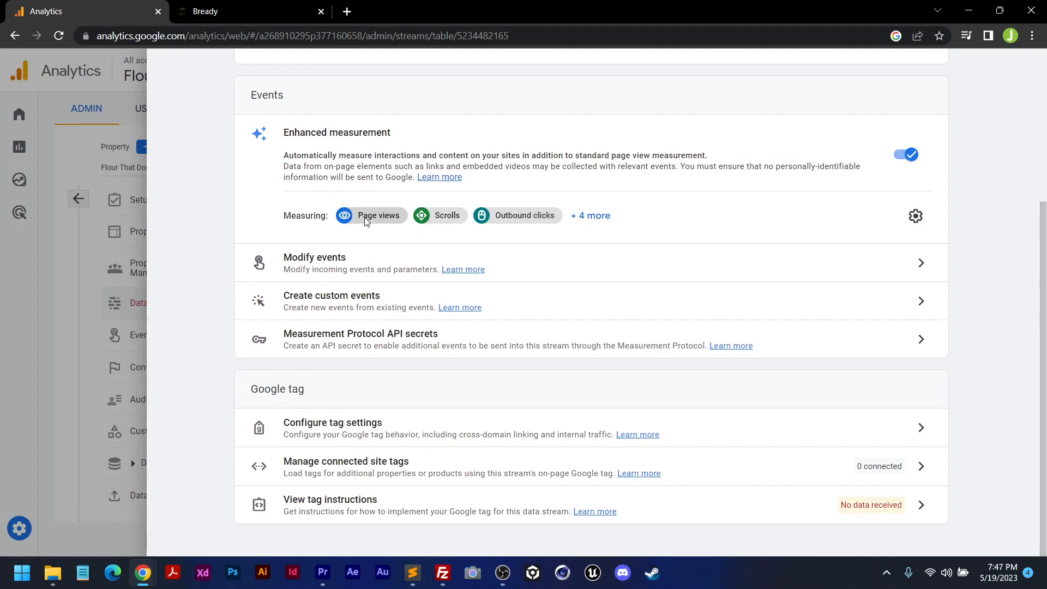
pyautogui.scroll(5, 377, 210)
pyautogui.click(172, 71)
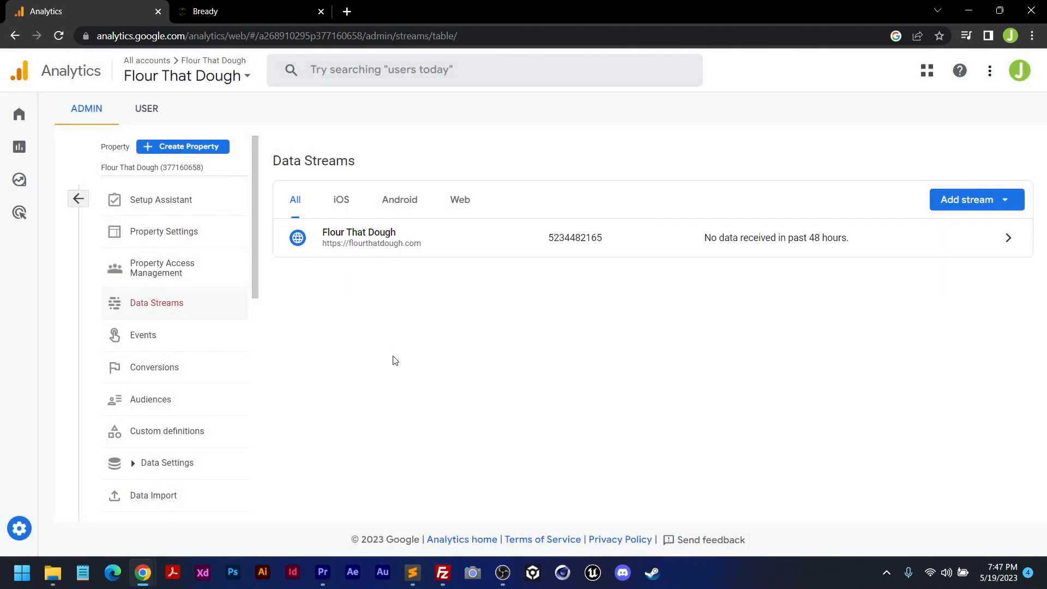
pyautogui.click(77, 199)
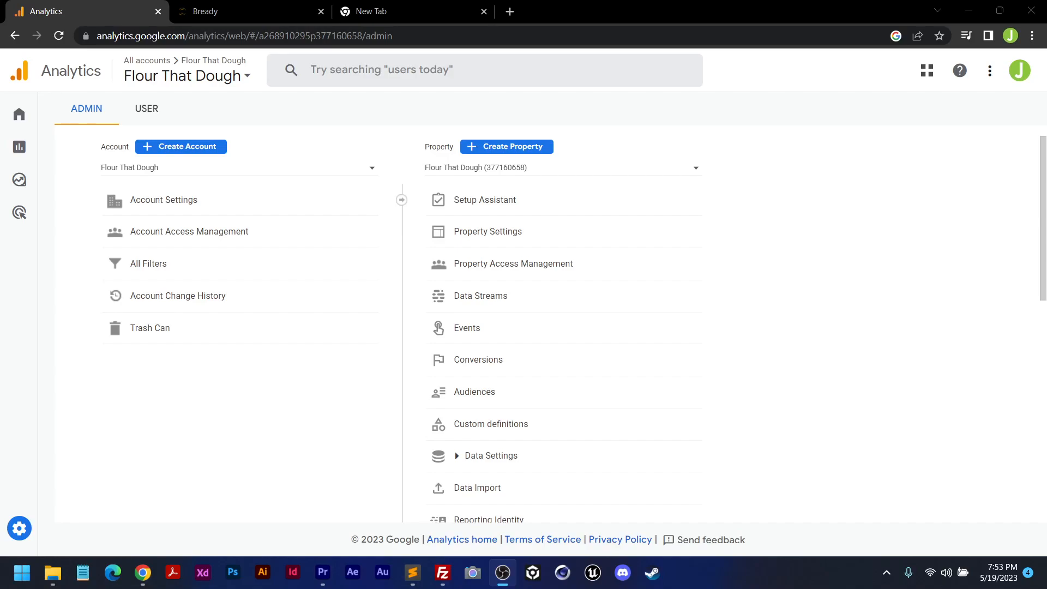
# - Open the session timeout settings in the Google tag configuration of the Flour That Dough web data stream
pyautogui.click(476, 303)
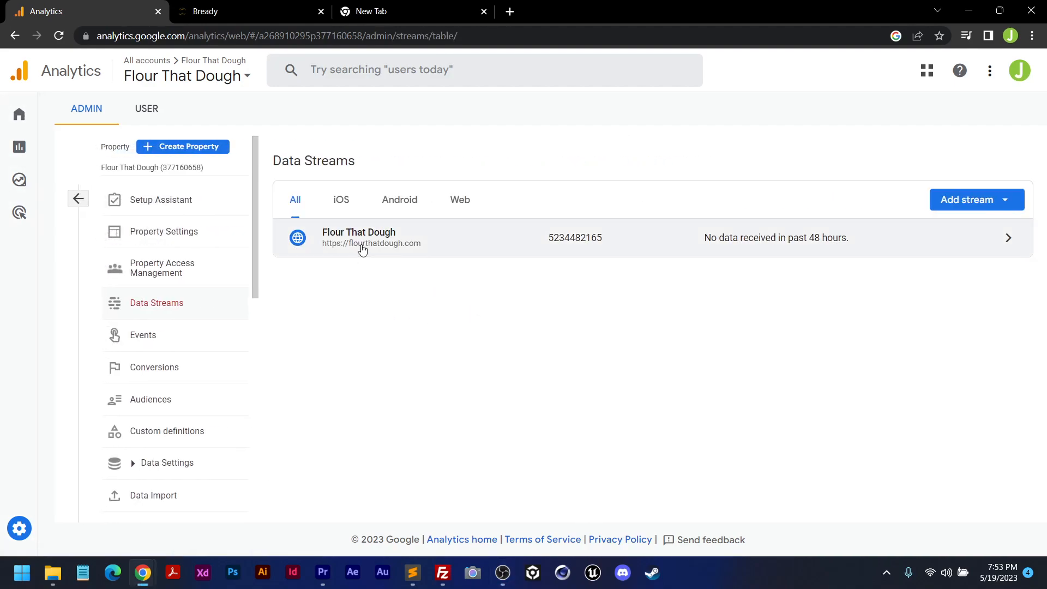
pyautogui.click(361, 244)
pyautogui.scroll(-4, 639, 346)
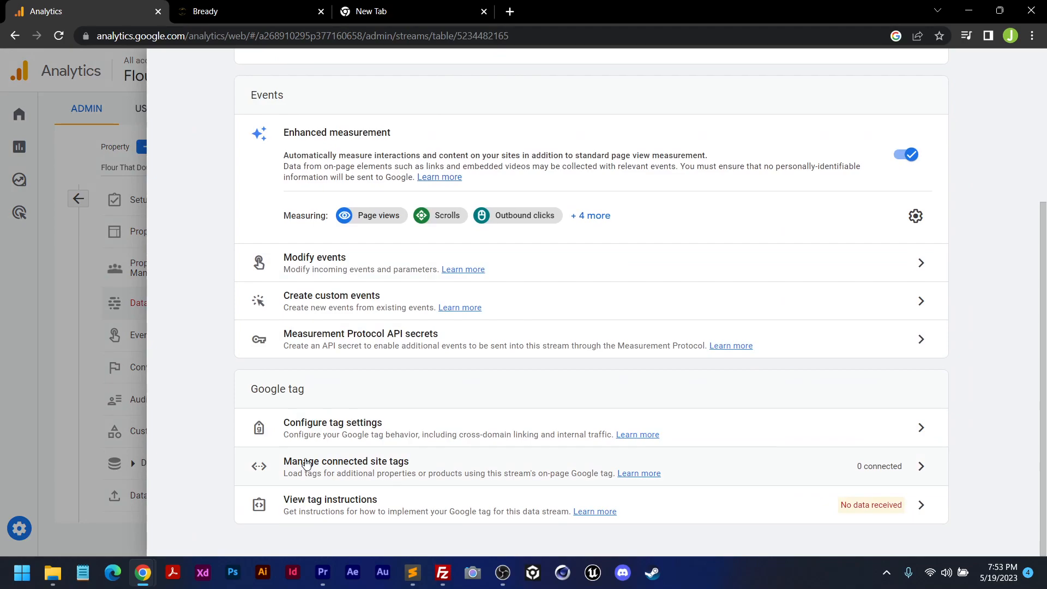
pyautogui.click(392, 439)
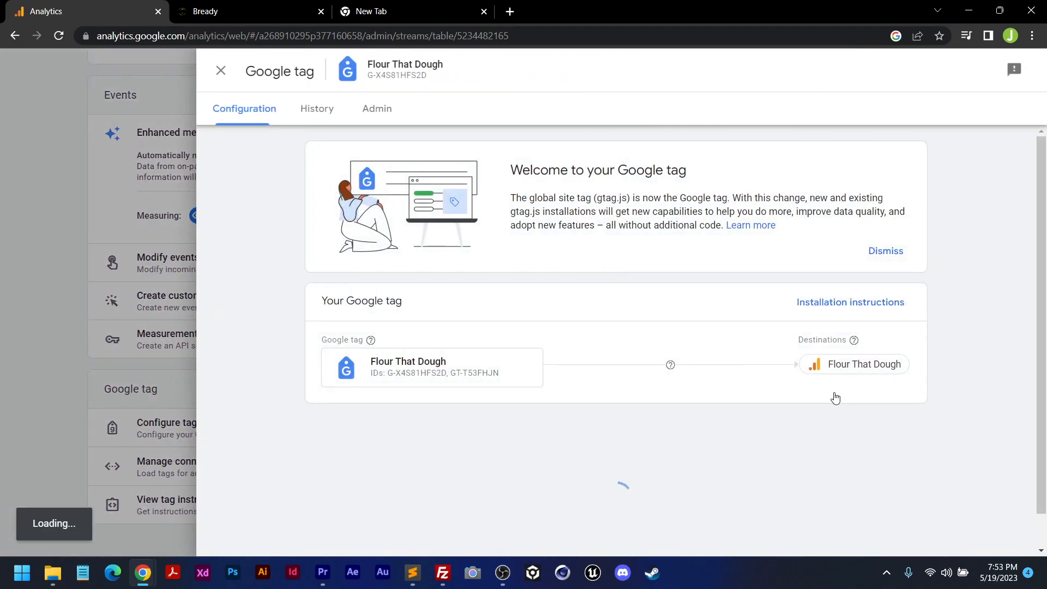
pyautogui.scroll(-2, 836, 397)
pyautogui.click(869, 404)
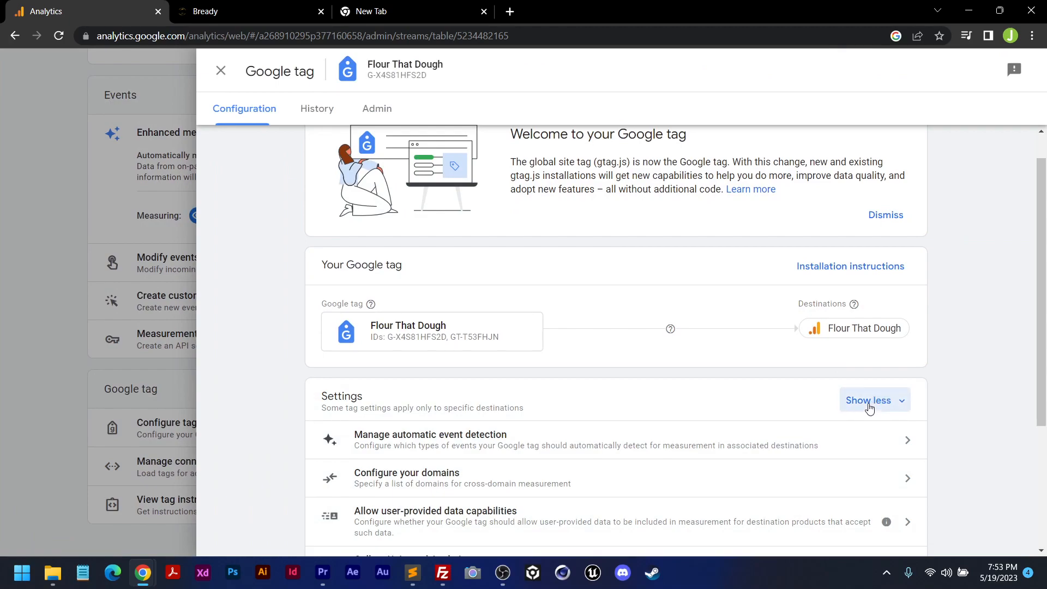
pyautogui.scroll(-4, 672, 388)
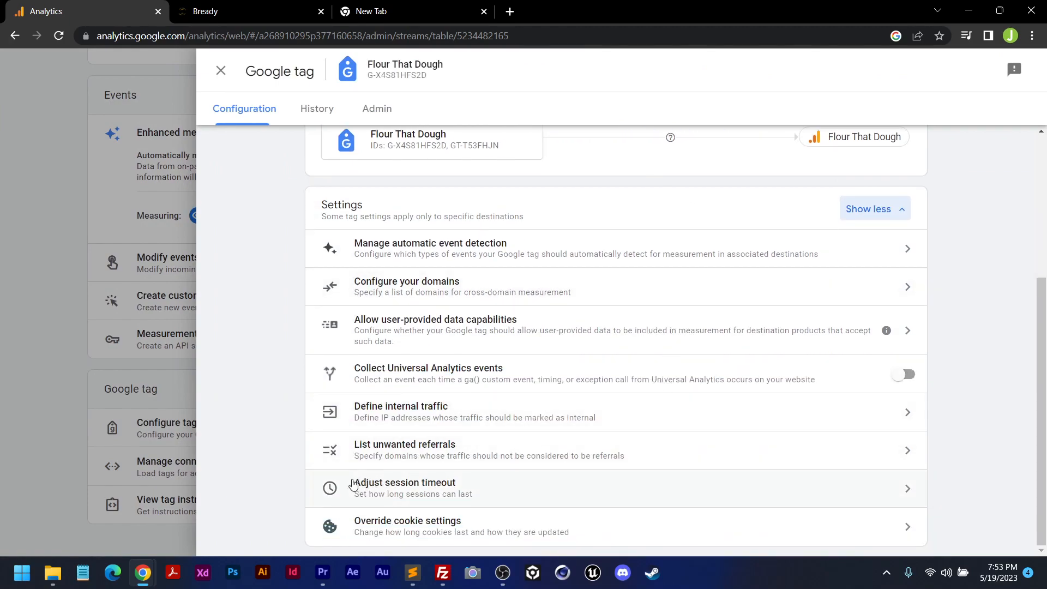
pyautogui.click(429, 493)
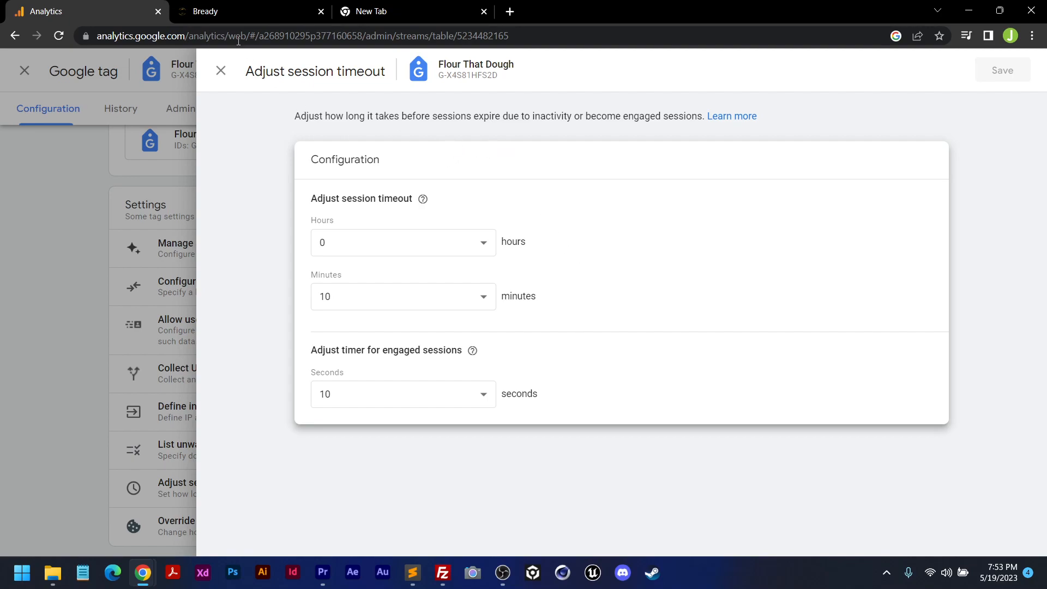
# - Switch to the open flourthatdough.com website and view its homepage
pyautogui.click(230, 11)
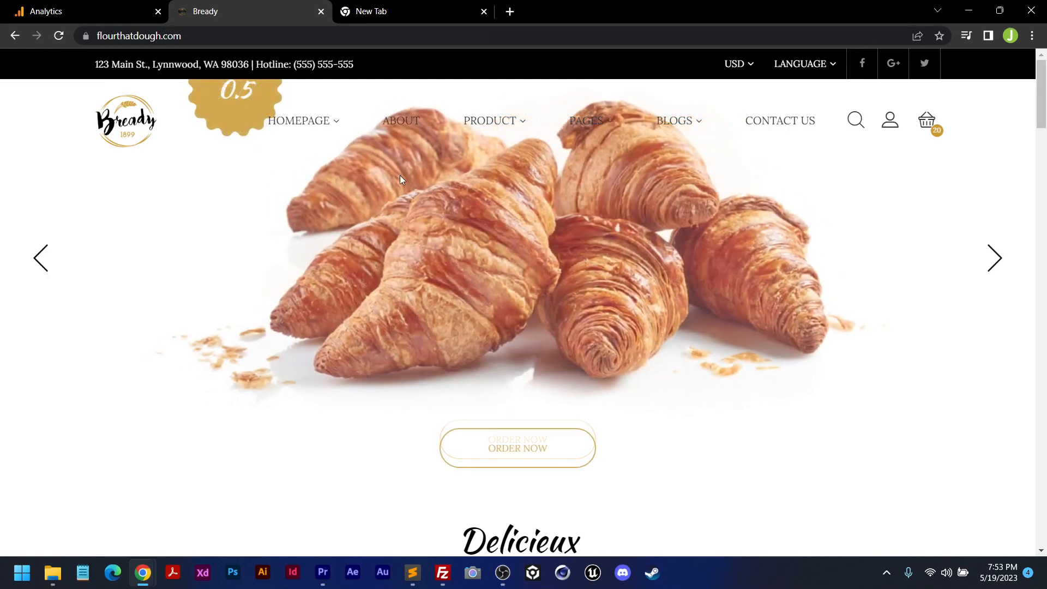
pyautogui.moveTo(335, 201)
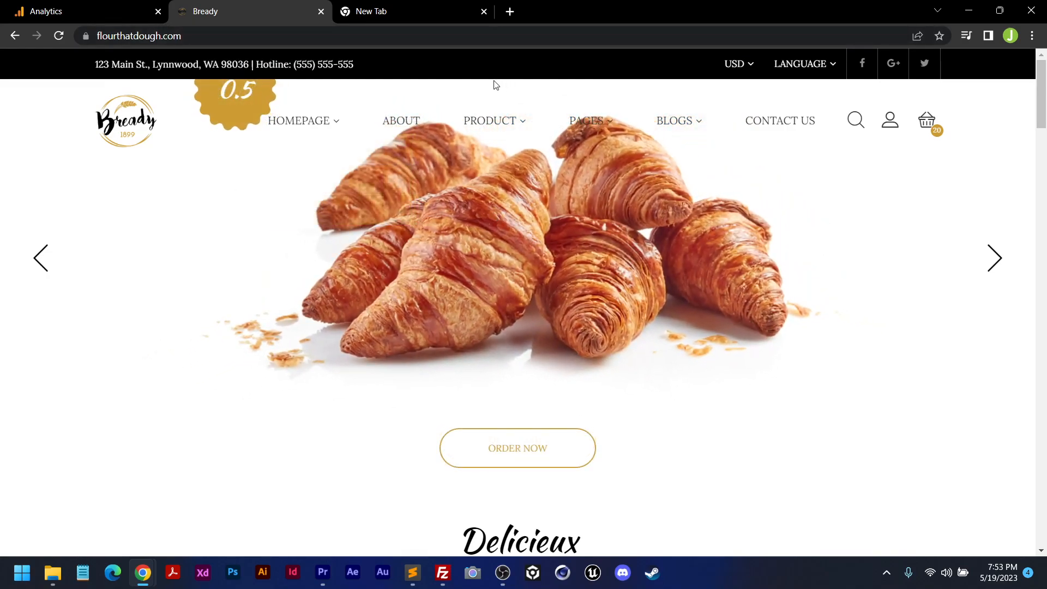
pyautogui.click(391, 14)
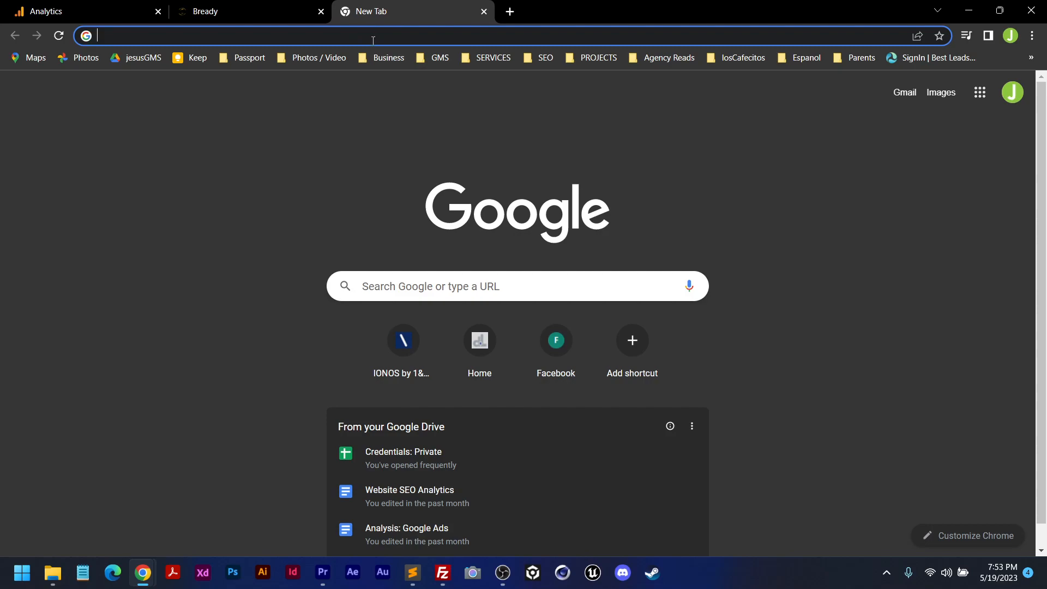
pyautogui.click(60, 12)
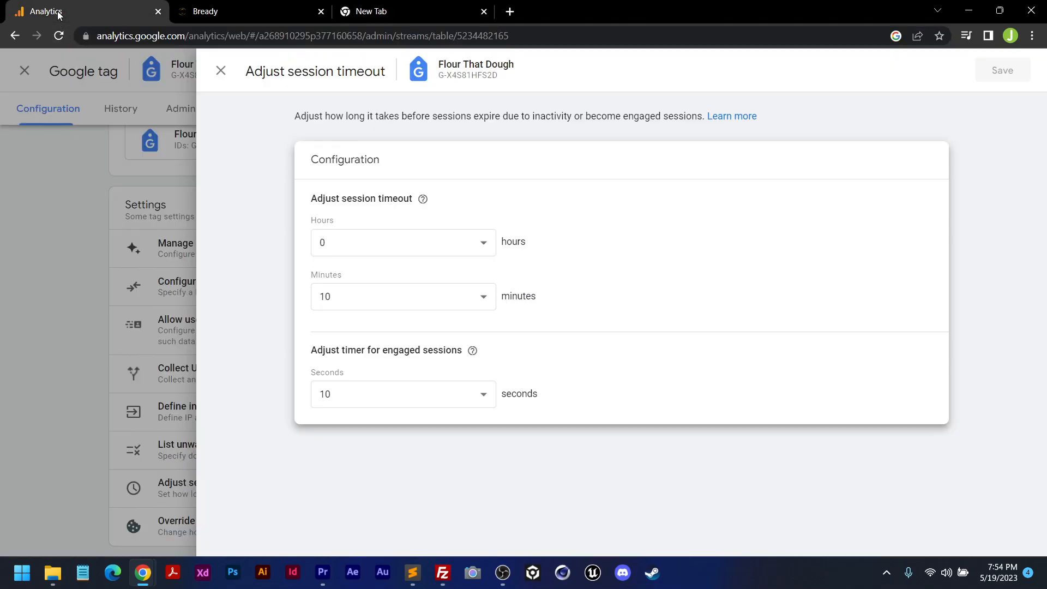
pyautogui.click(382, 11)
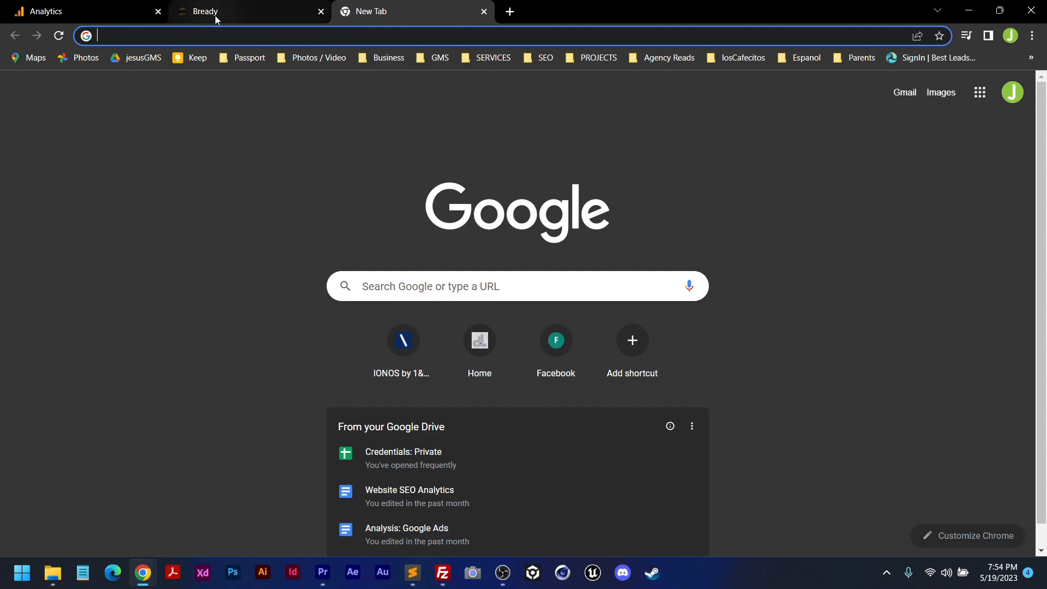
pyautogui.moveTo(215, 15)
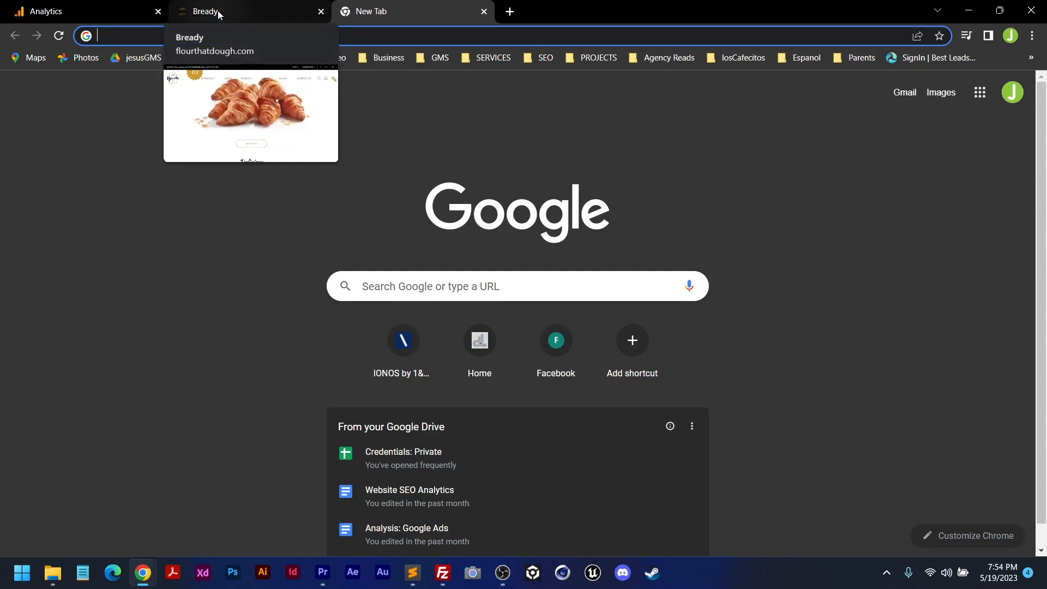
pyautogui.click(218, 11)
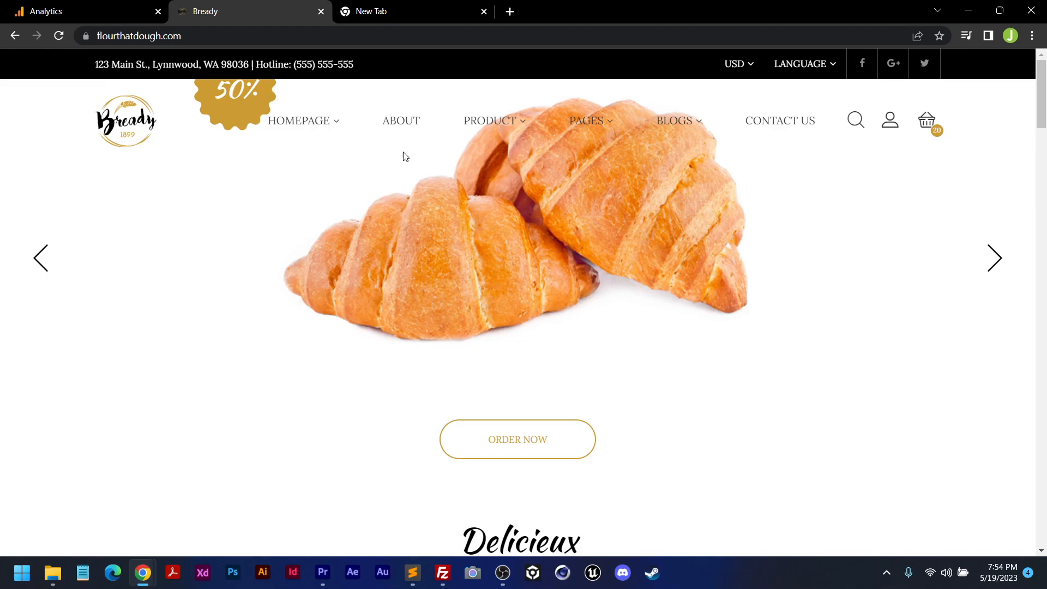
# - Return to Google Analytics and set the session timeout to 3 hours and 00 minutes
pyautogui.click(69, 11)
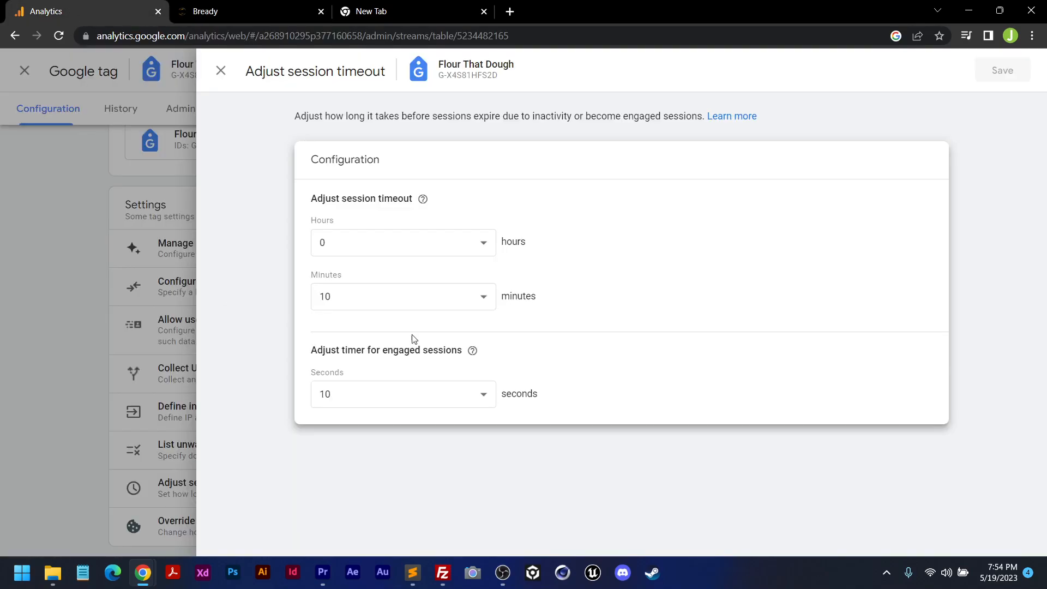
pyautogui.click(485, 300)
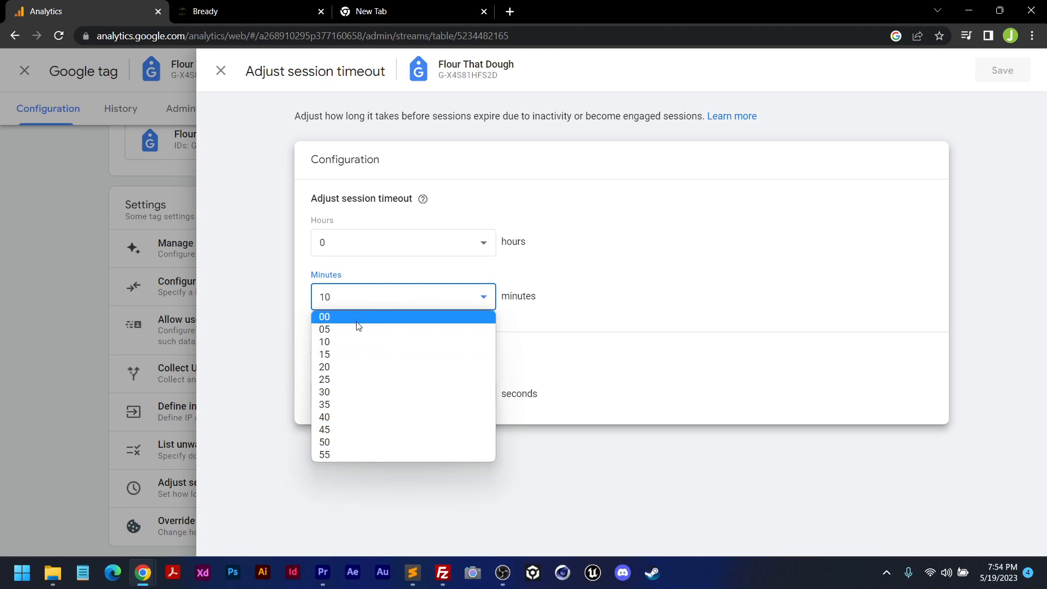
pyautogui.click(357, 322)
pyautogui.click(483, 260)
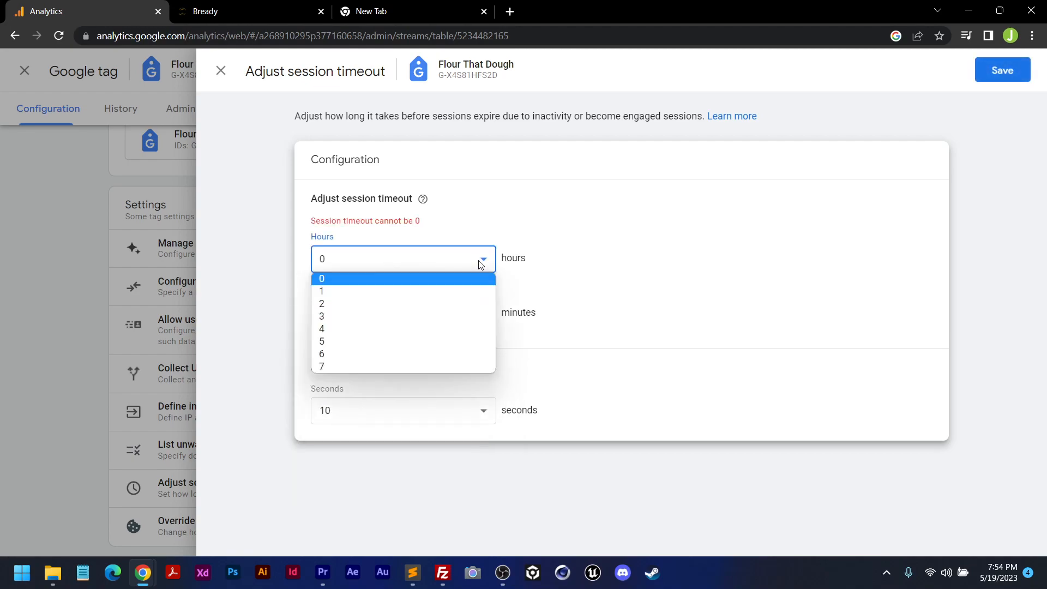
pyautogui.click(362, 317)
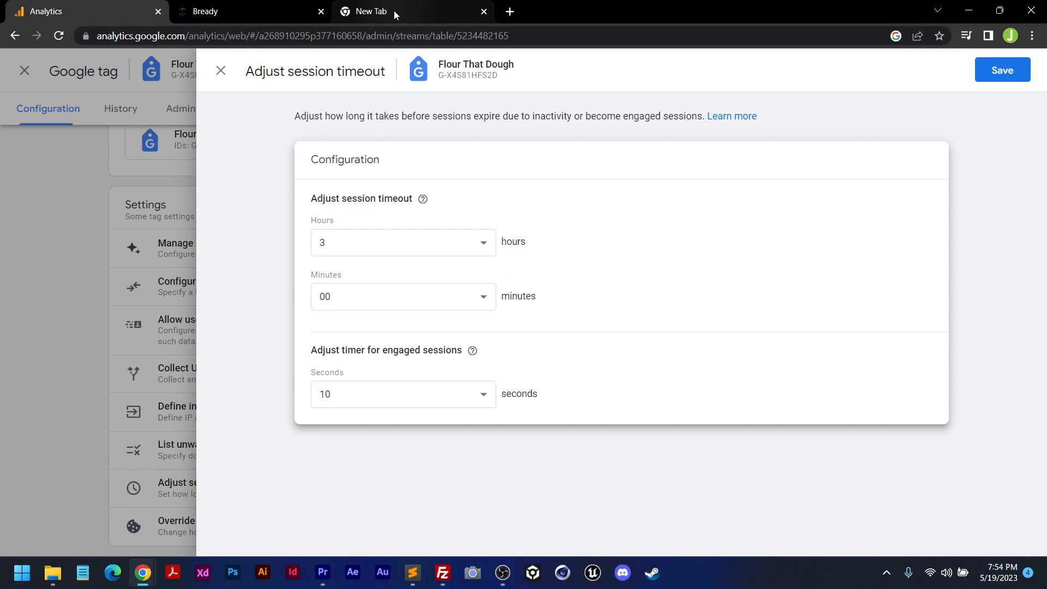
# - Set the timer for engaged sessions to 30 seconds, save the configuration, and return to the Data Streams list
pyautogui.moveTo(230, 14)
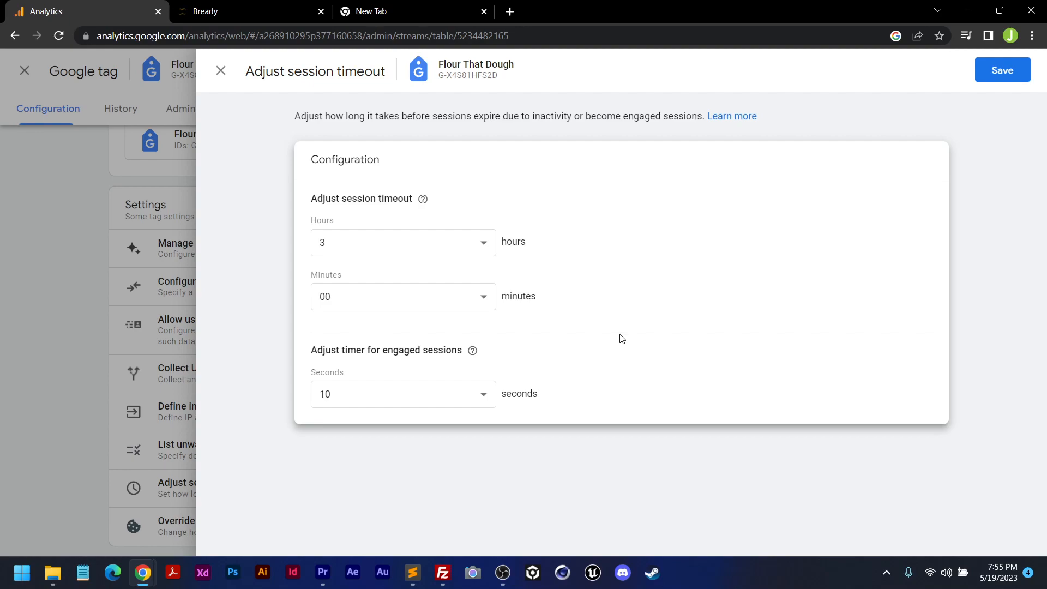
pyautogui.click(477, 403)
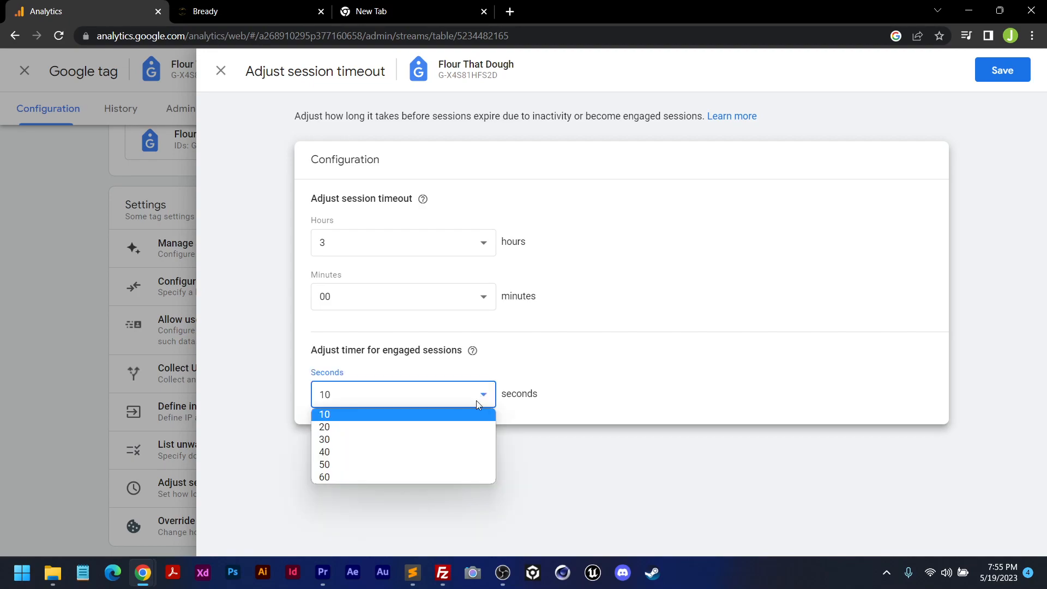
pyautogui.click(330, 439)
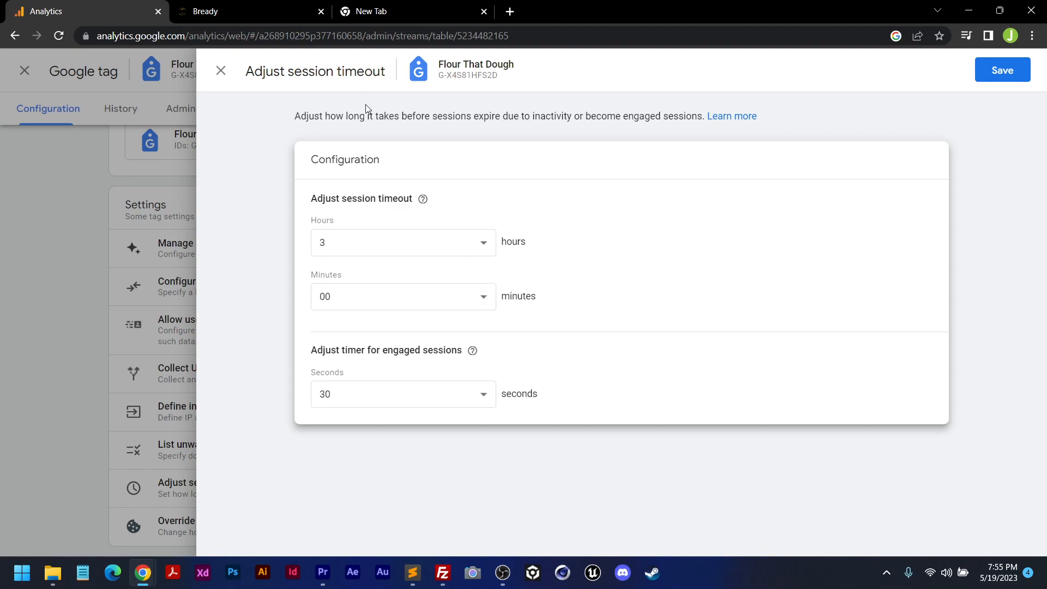
pyautogui.click(1001, 70)
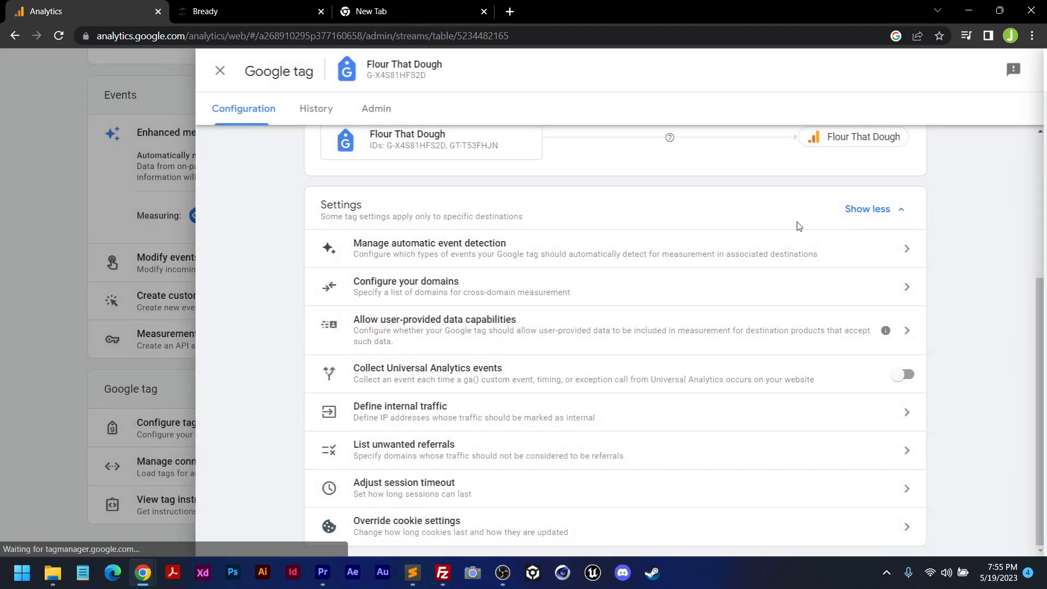
pyautogui.click(221, 72)
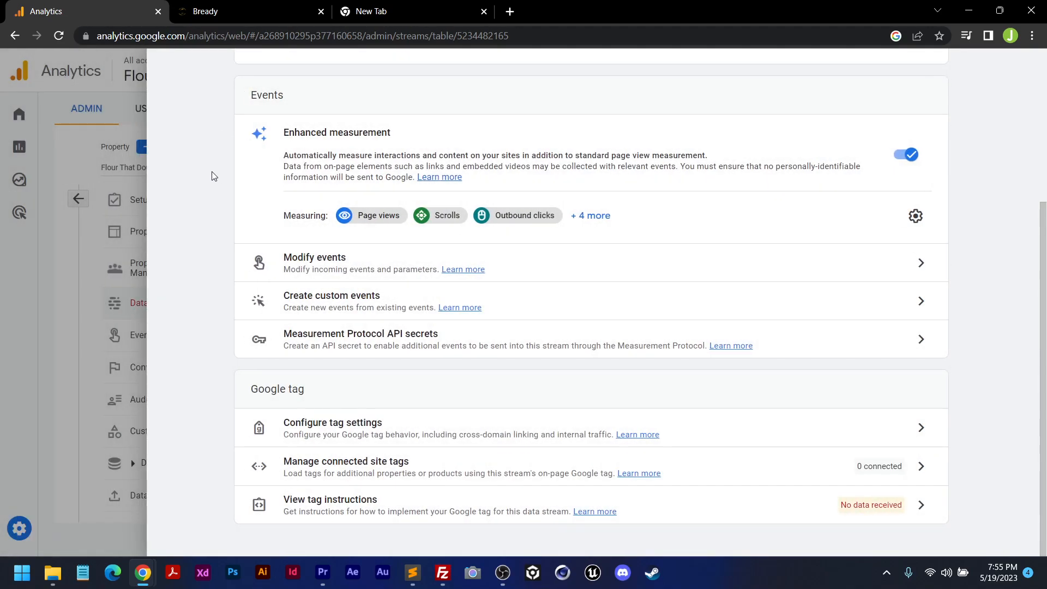
pyautogui.click(174, 72)
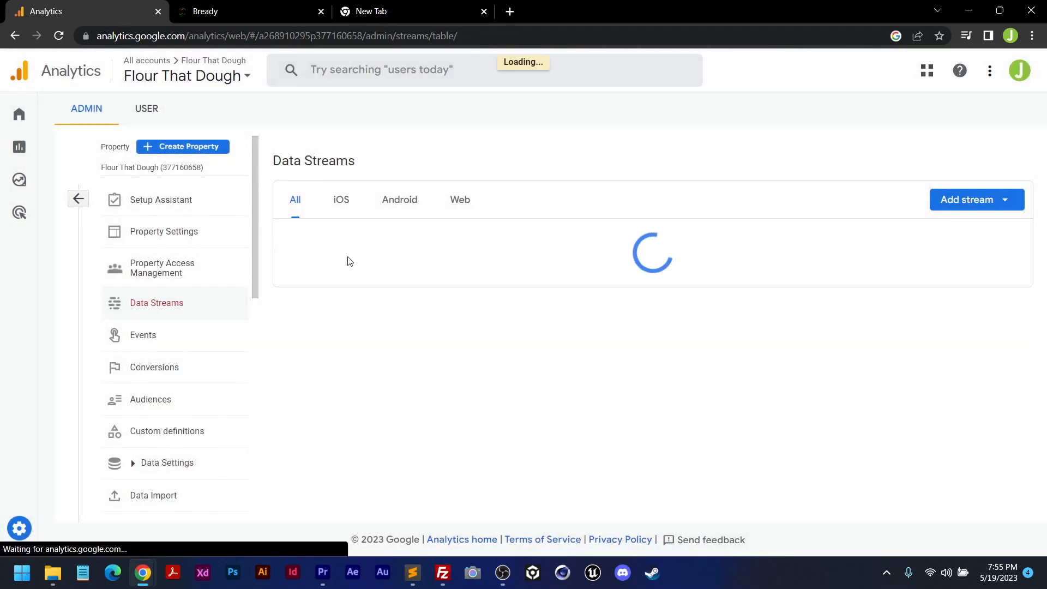